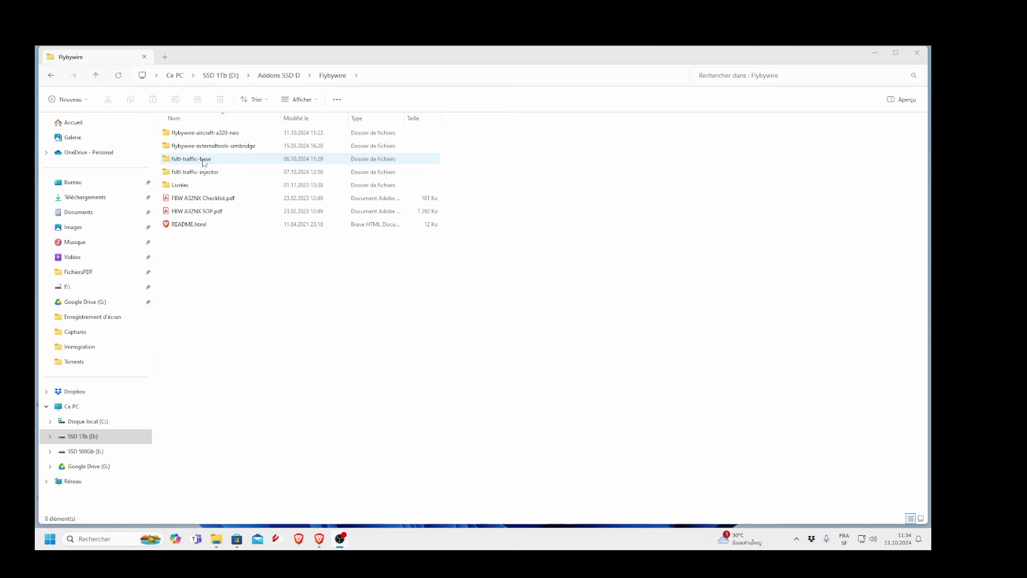
View the properties of the fsltl-traffic-base folder to examine its size and contents, and close them
right_click(204, 162)
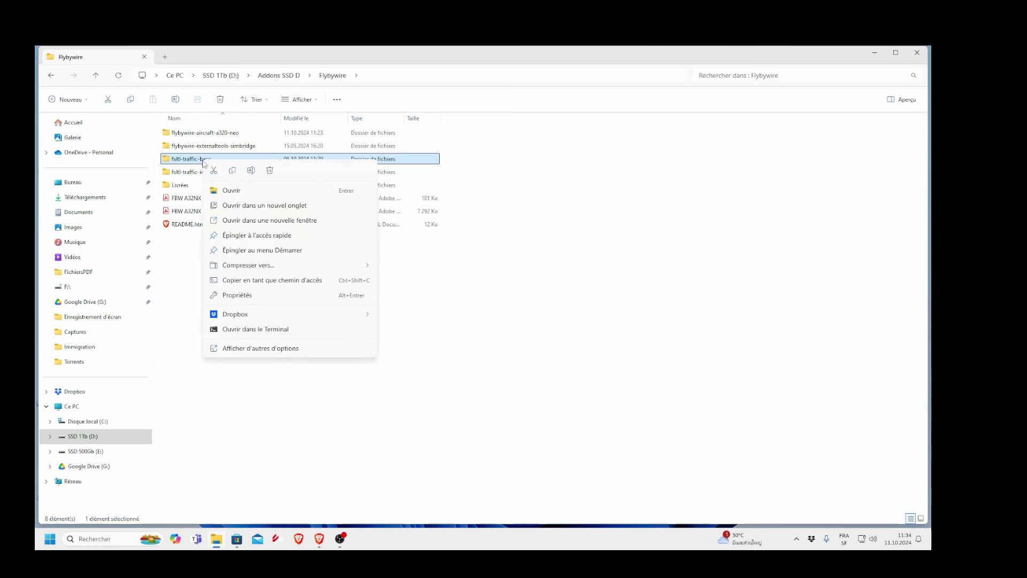
click(233, 298)
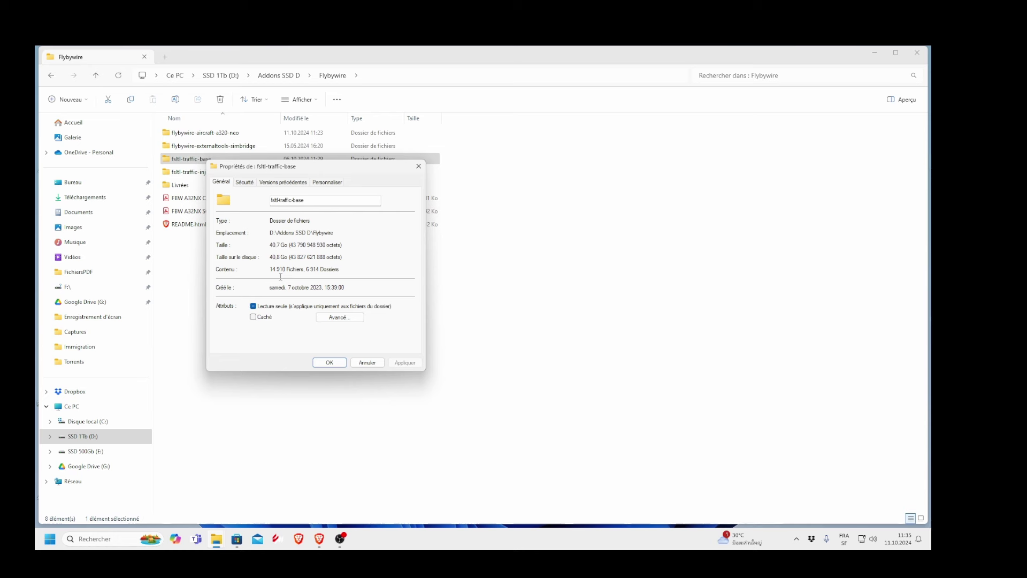
click(330, 363)
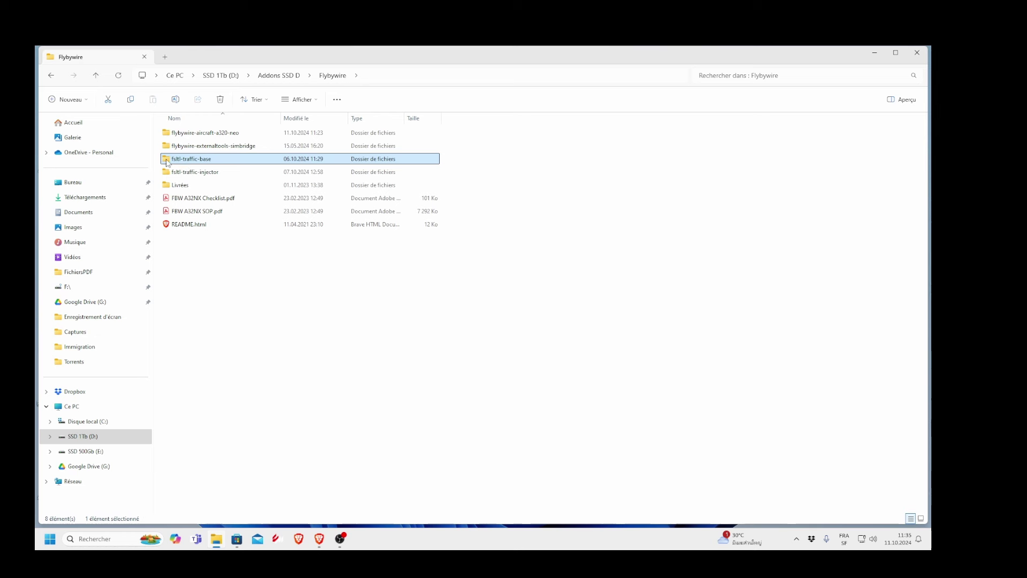
Open the Community folder inside Packages on the SSD 1Tb (D:) drive to examine the linked add-ons
mouse_move(209, 160)
click(79, 438)
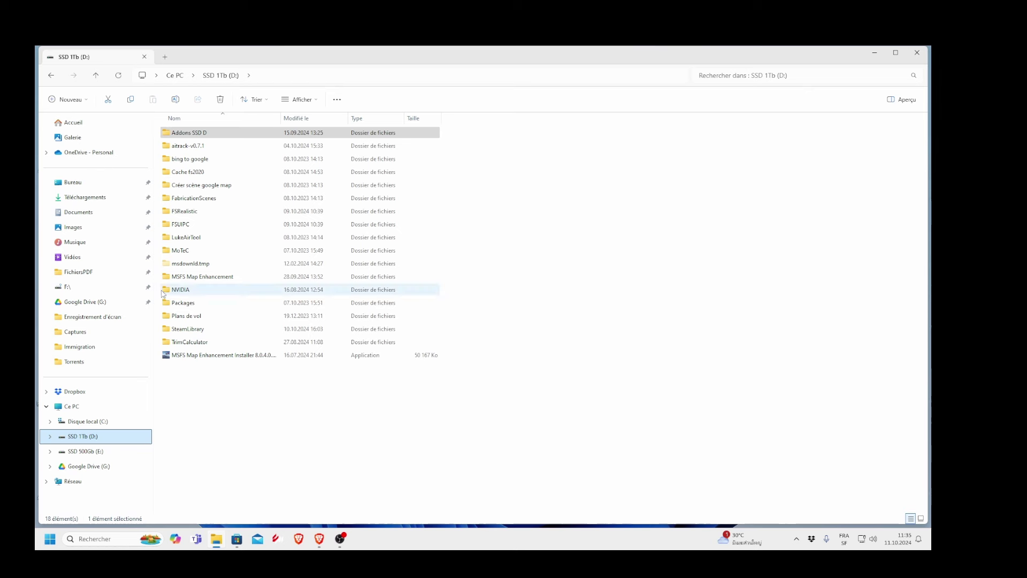
double_click(180, 302)
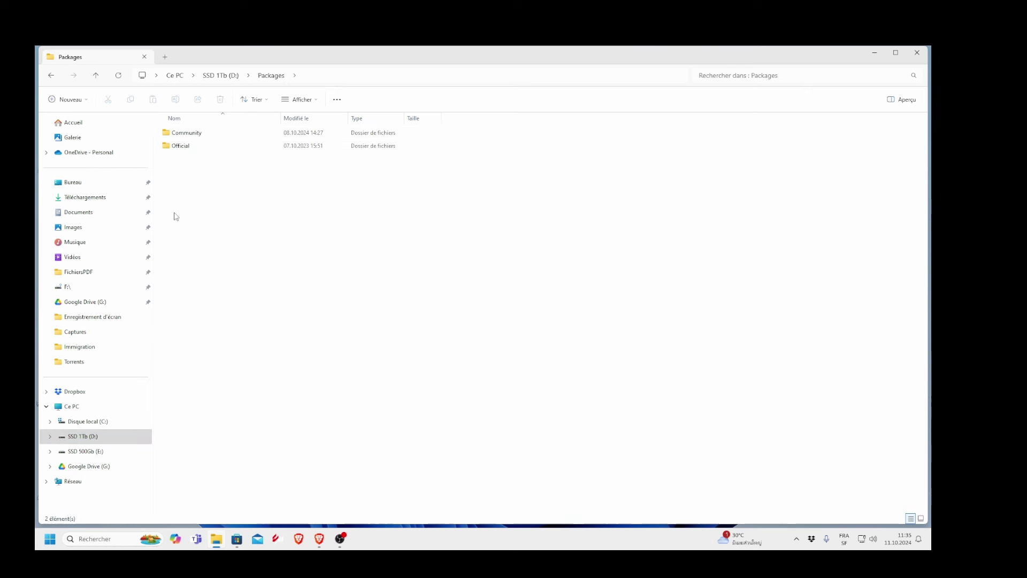
double_click(168, 133)
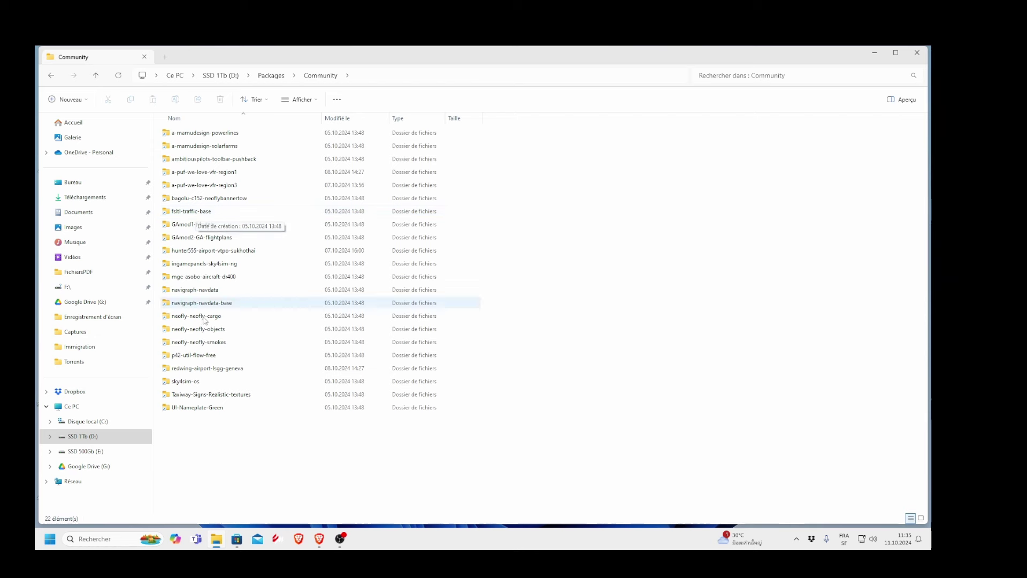
Go back to the Flybywire folder inside Addons SSD D on drive D:
click(51, 437)
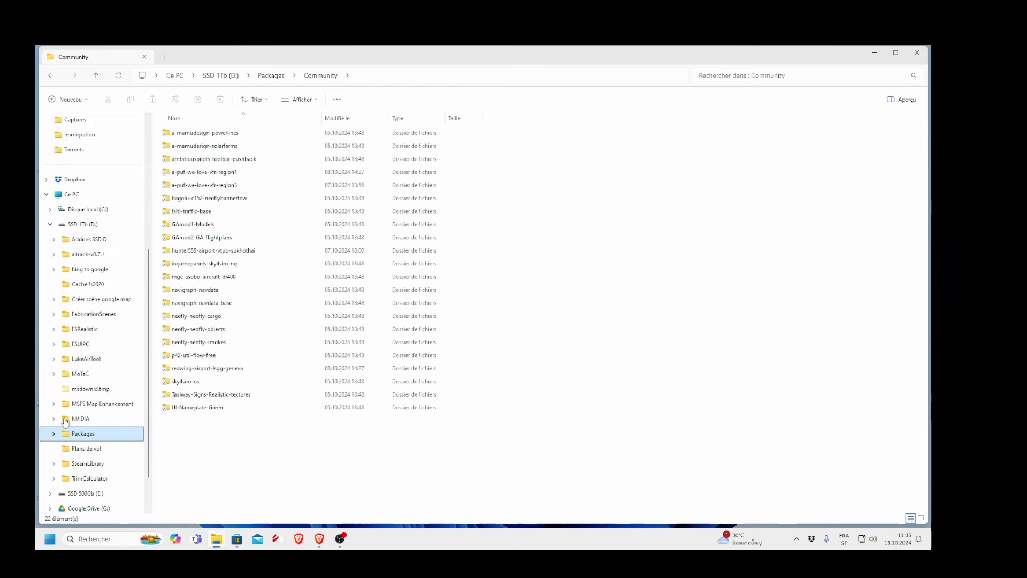
click(84, 241)
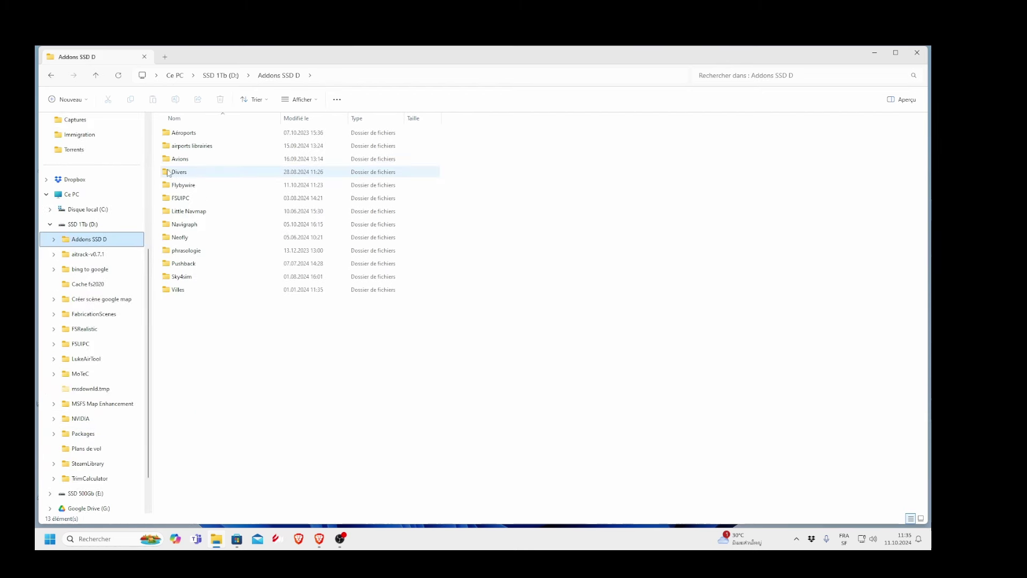
double_click(169, 185)
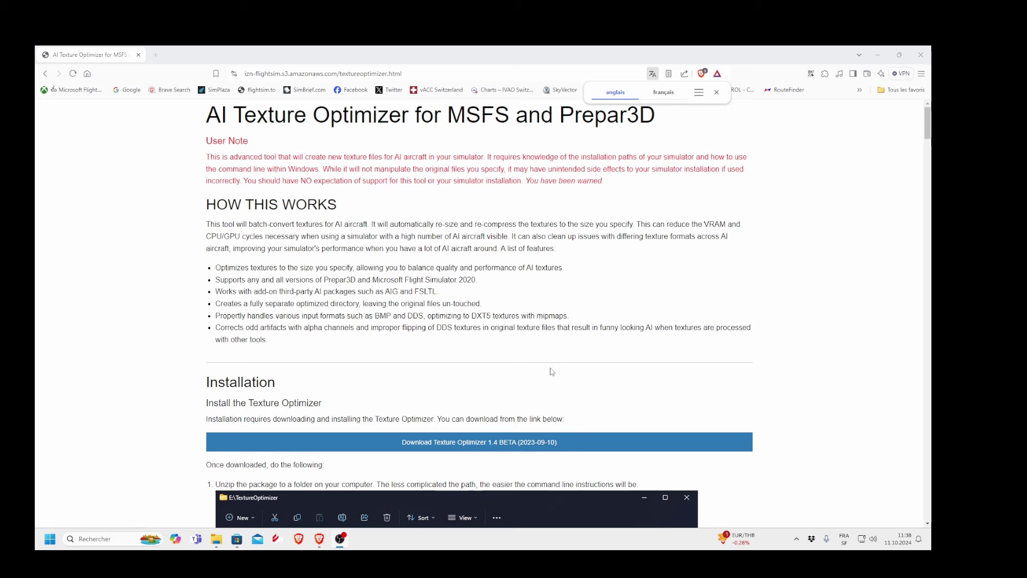
Download Texture Optimizer 1.4 BETA from the web page, saving TextureOptimizer-1.4.zip in the Téléchargements folder
scroll(550, 380, down, 1)
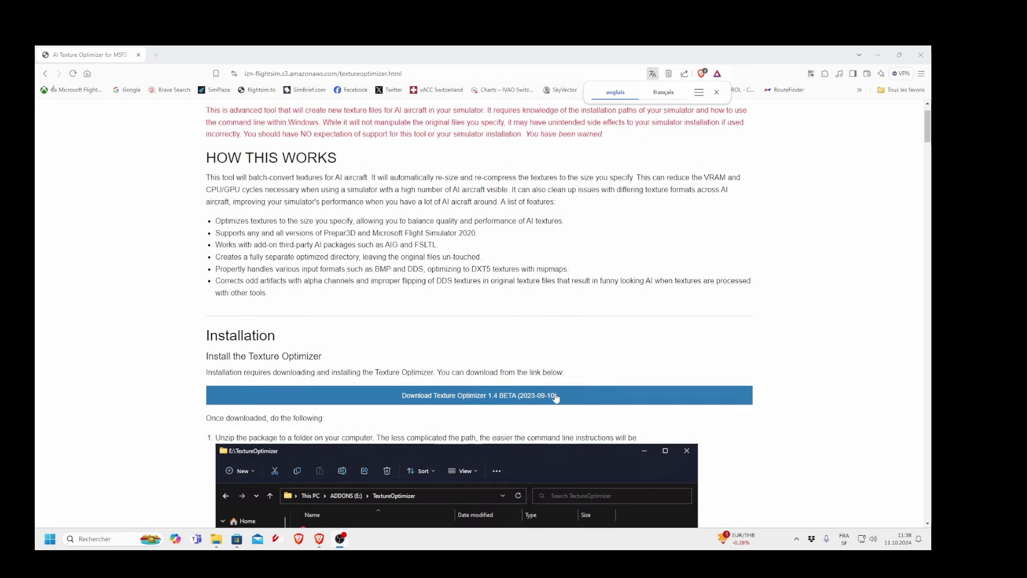
click(436, 395)
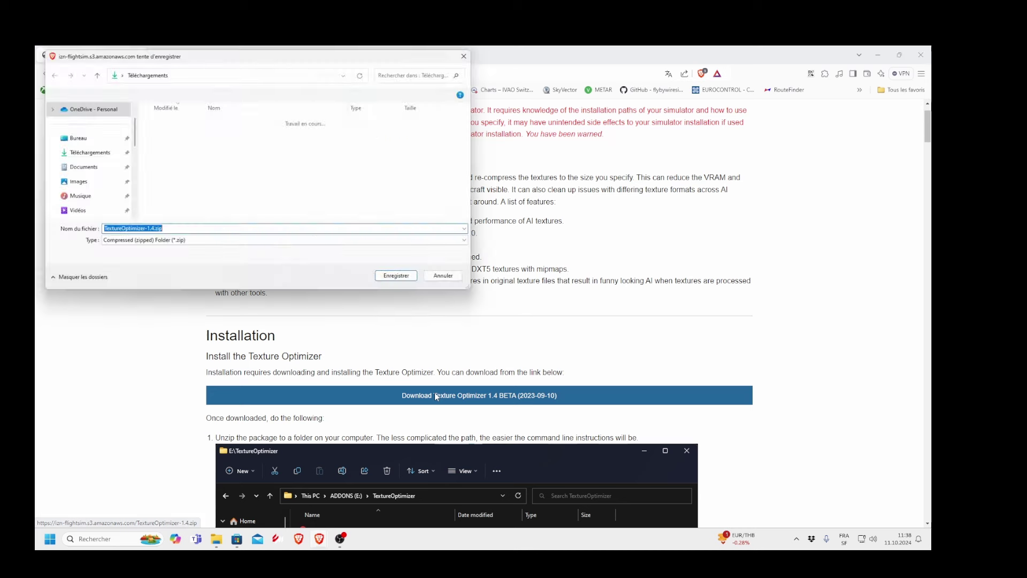
click(402, 279)
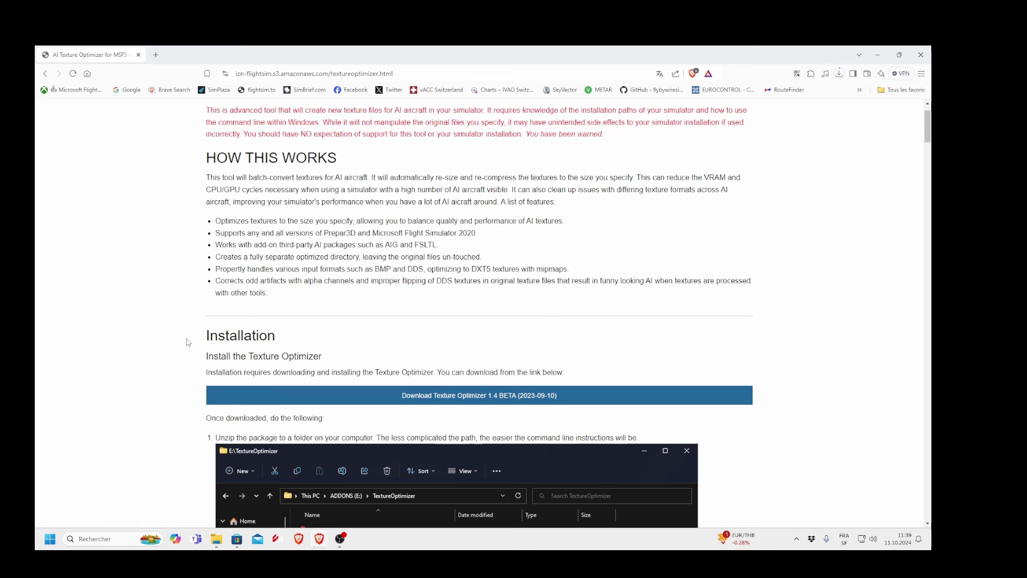
Read the page's instructions on the destination folder, and in File Explorer create a folder named TextureOptimizer at the root of drive E:
scroll(183, 340, down, 5)
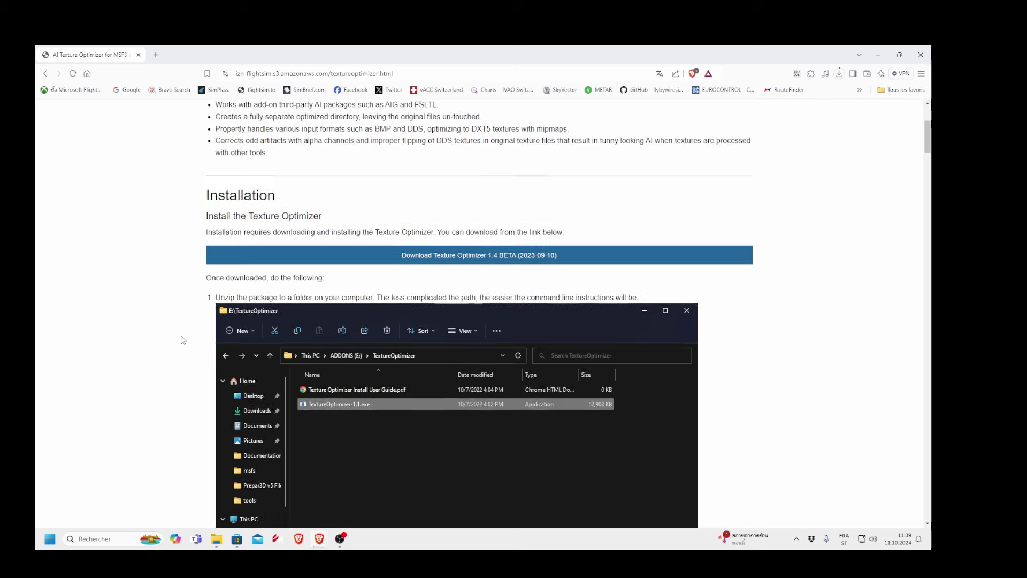
scroll(183, 340, down, 3)
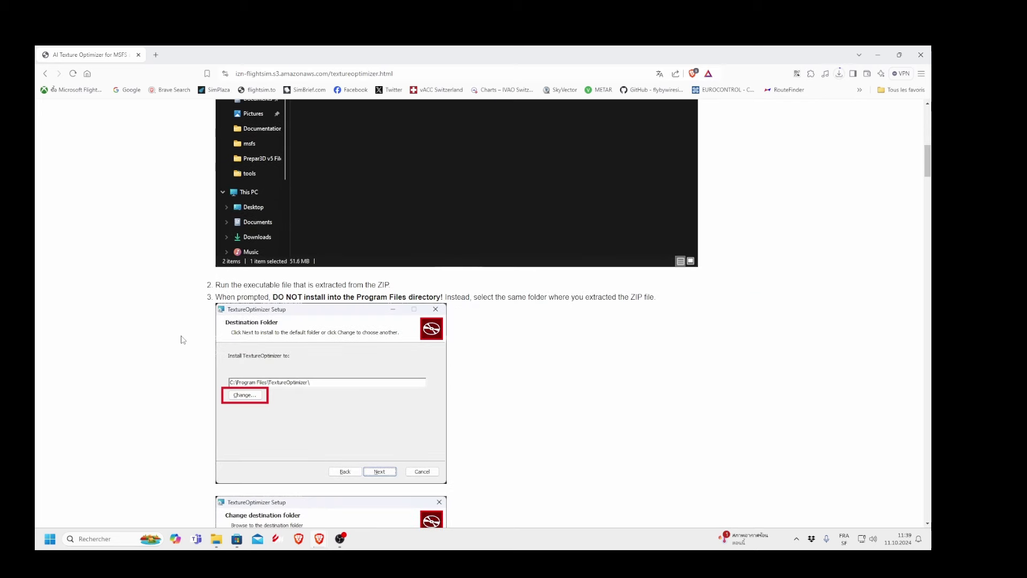
scroll(183, 340, up, 1)
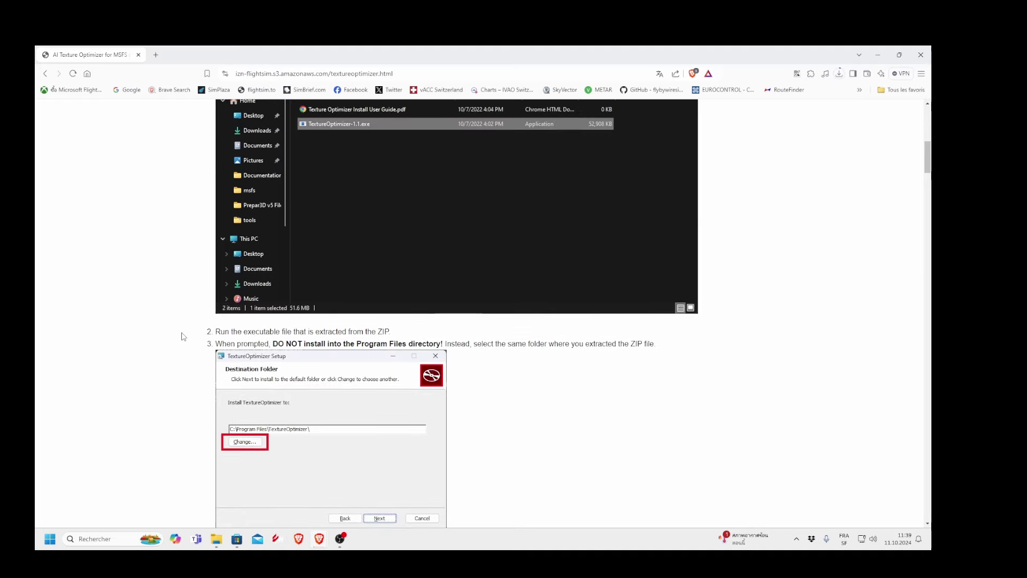
scroll(183, 336, down, 1)
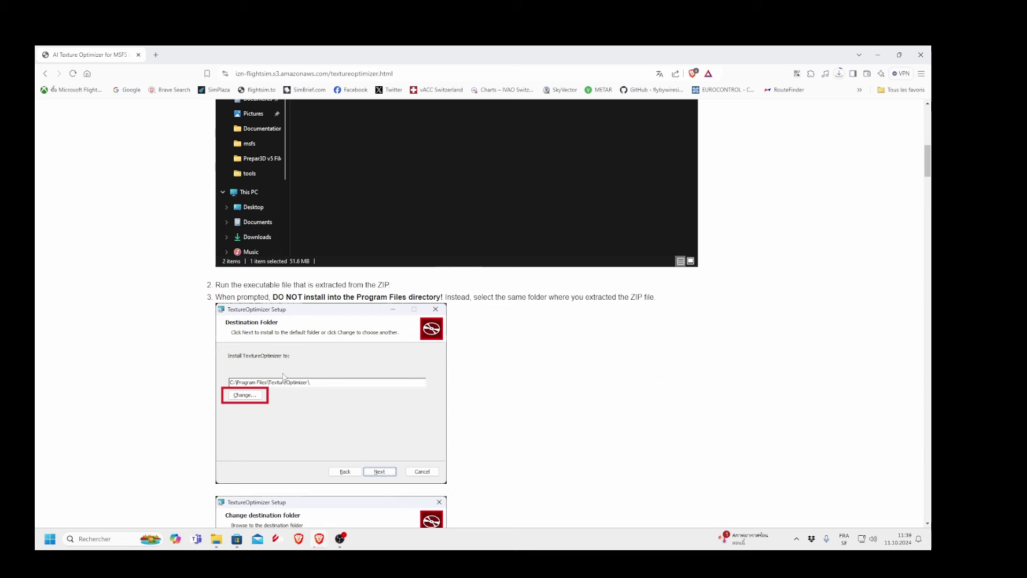
scroll(280, 377, down, 5)
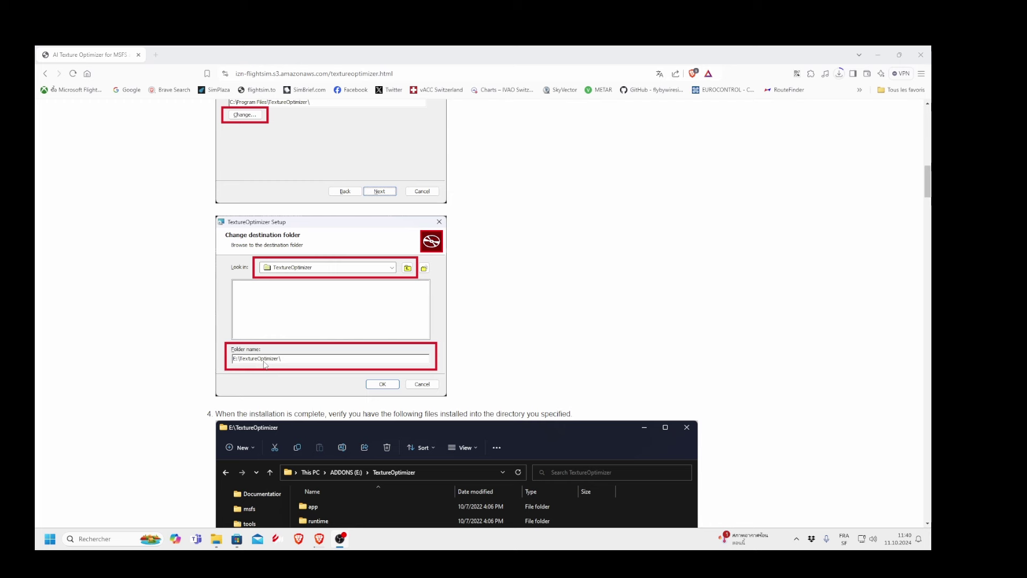
click(217, 539)
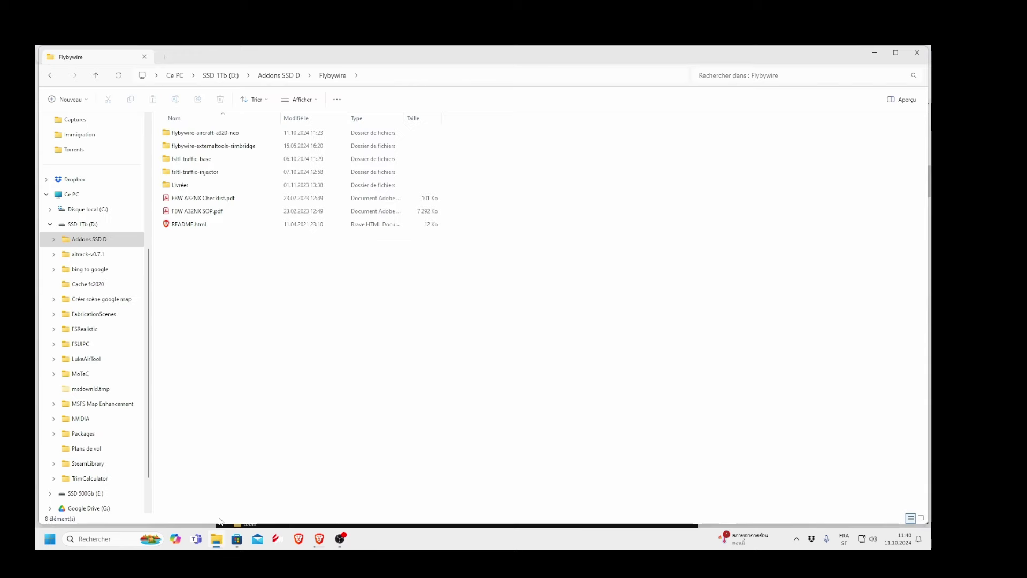
click(51, 225)
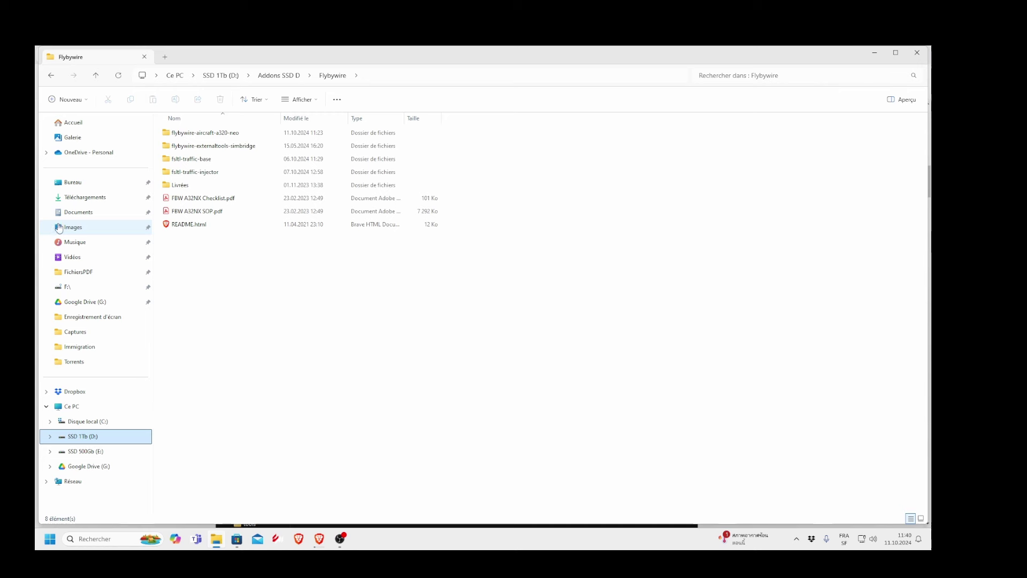
click(102, 452)
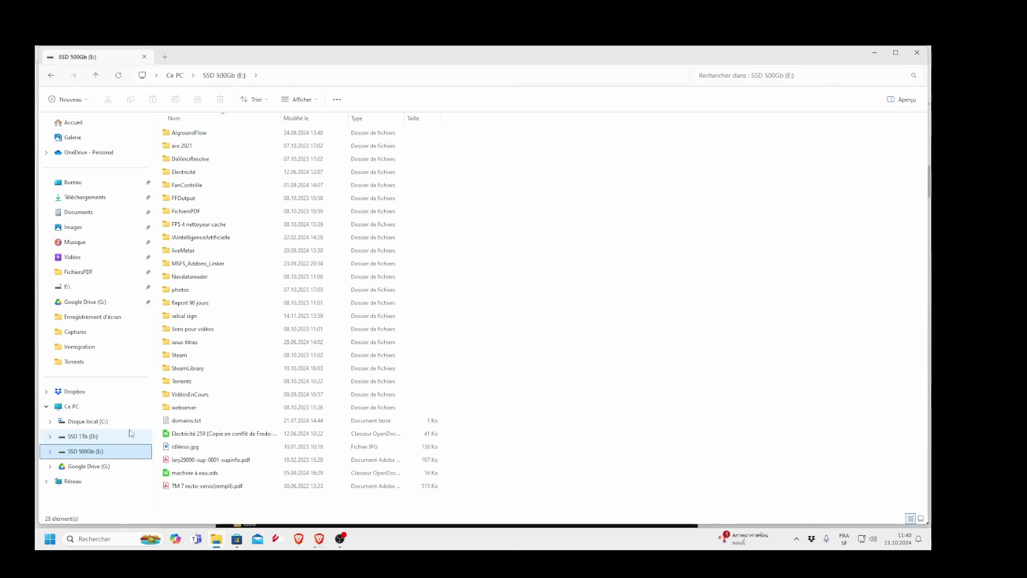
right_click(467, 288)
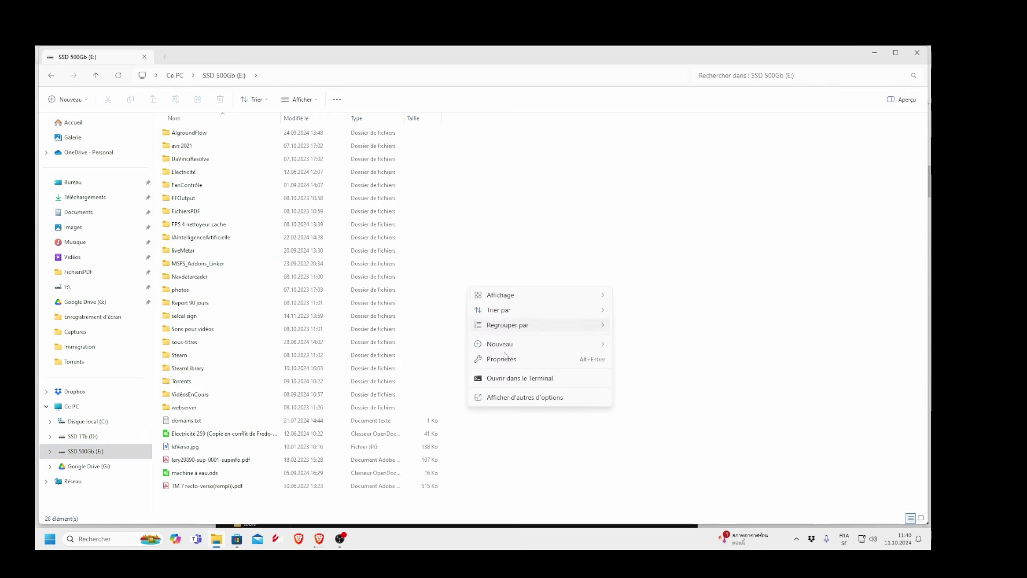
mouse_move(565, 347)
click(625, 346)
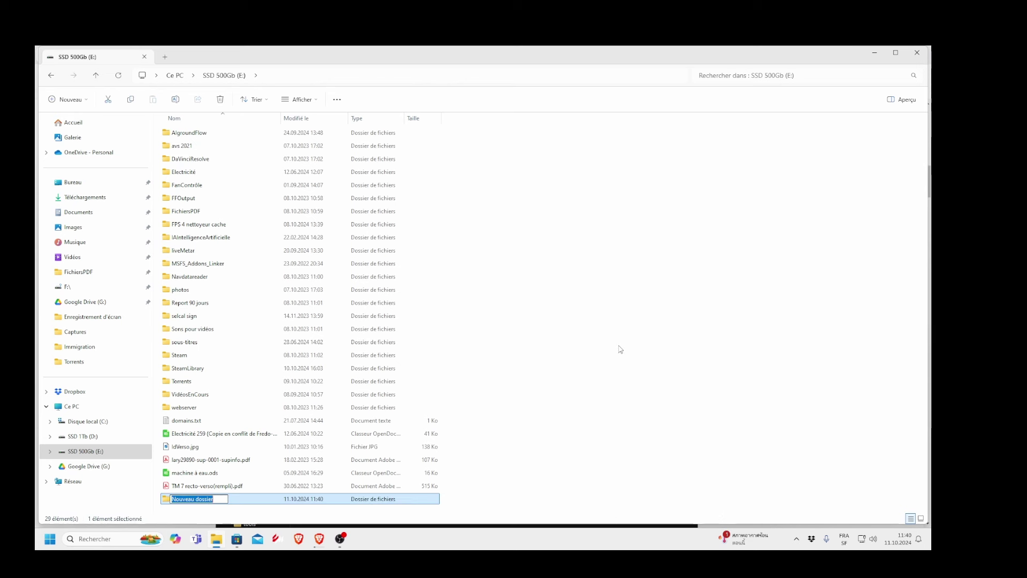
text(TextureOptimizer)
key(Return)
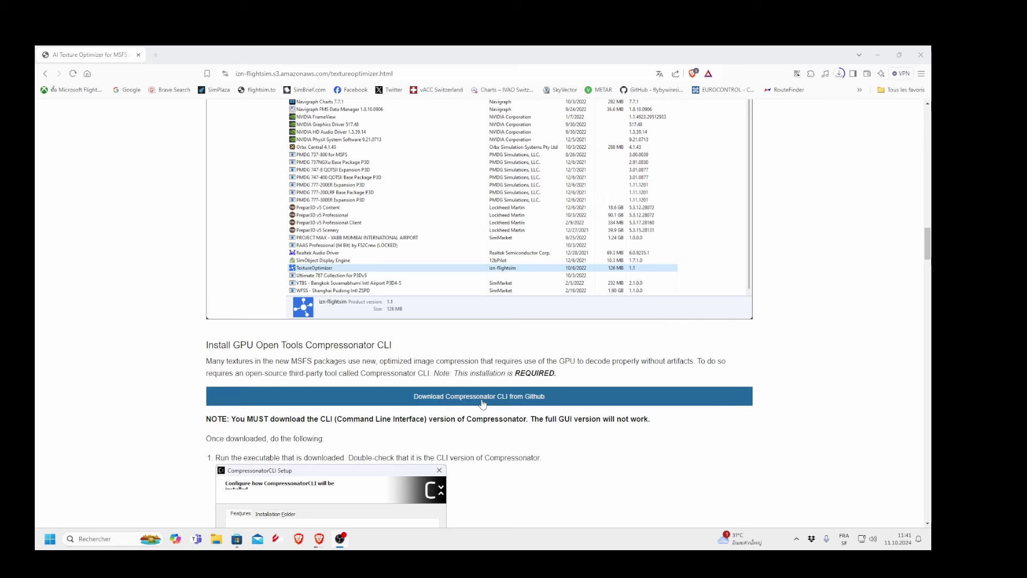
Download CompressonatorCLI_x64_4.2.5185.exe from the page's GitHub link into Téléchargements and check it in the browser's download history
scroll(490, 384, down, 2)
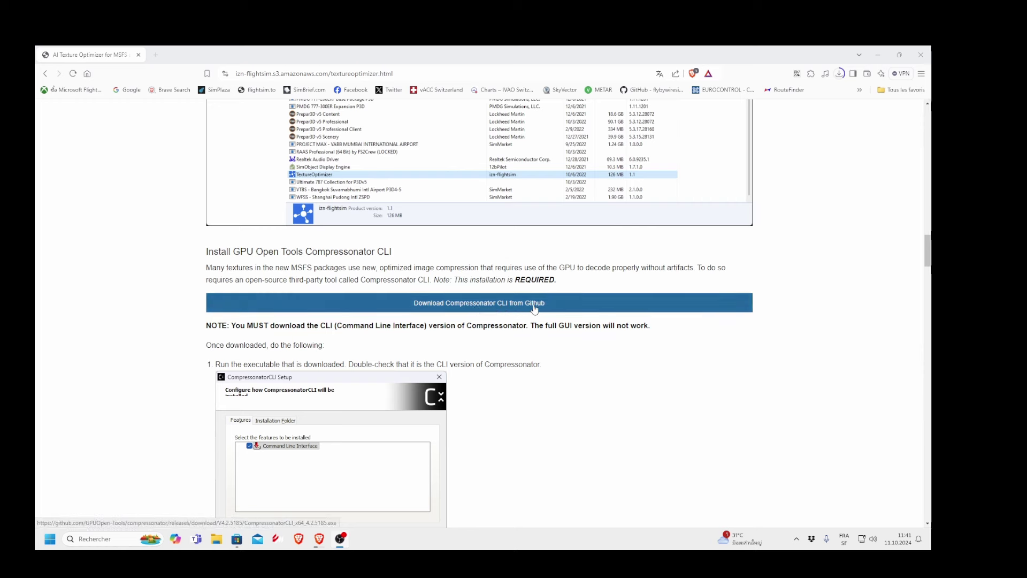
click(475, 305)
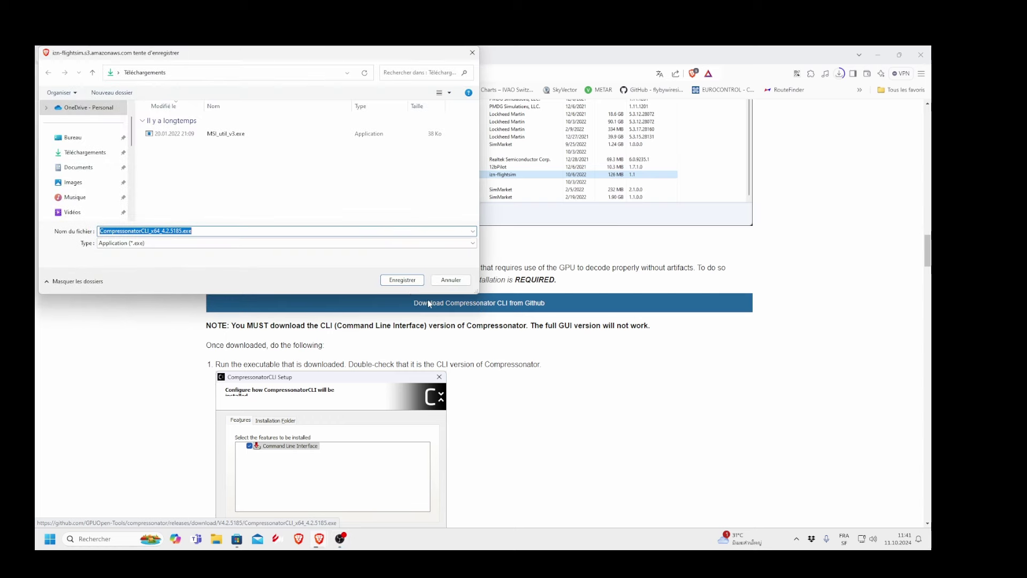
click(397, 282)
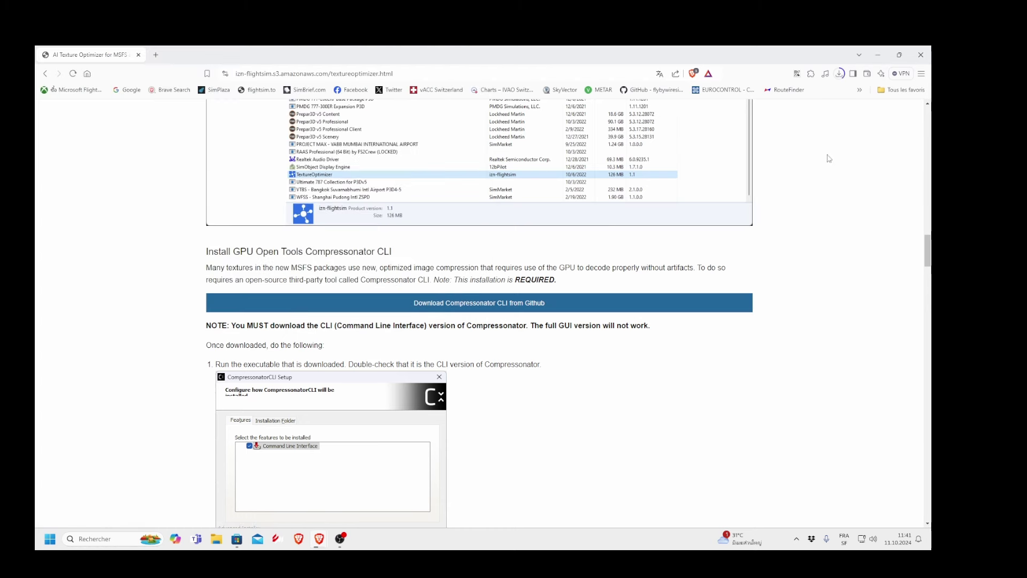
click(840, 75)
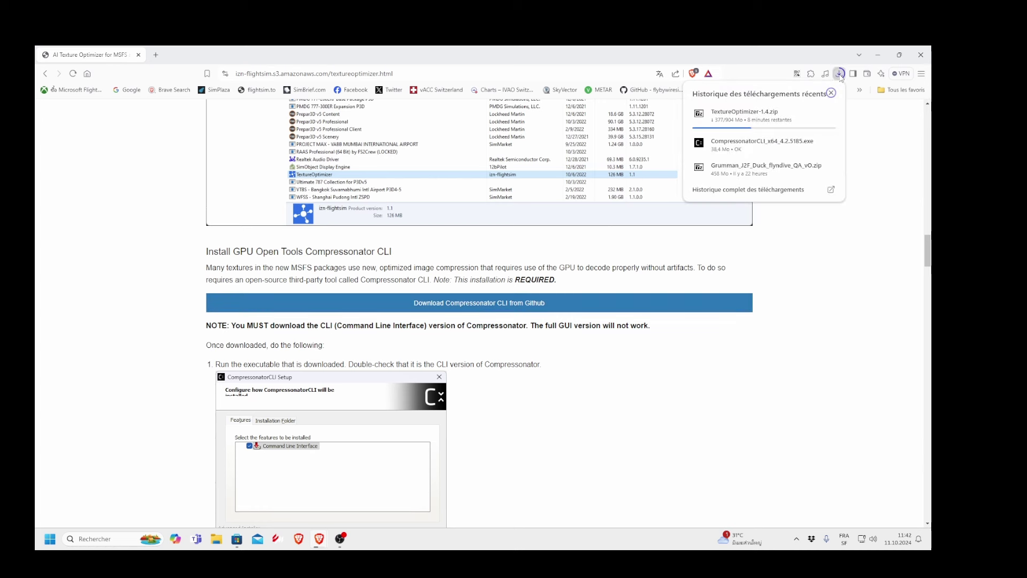
mouse_move(727, 155)
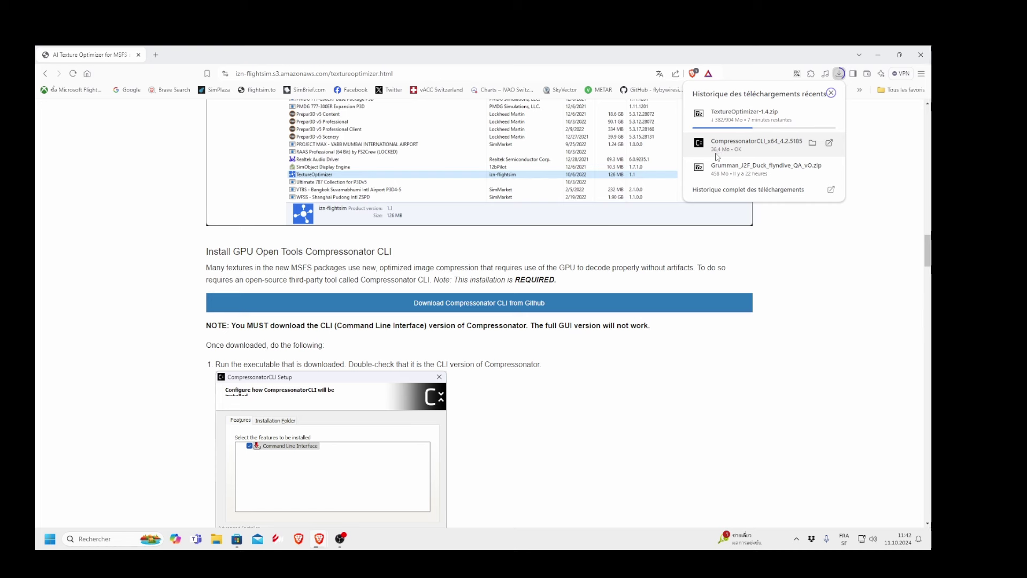
click(873, 260)
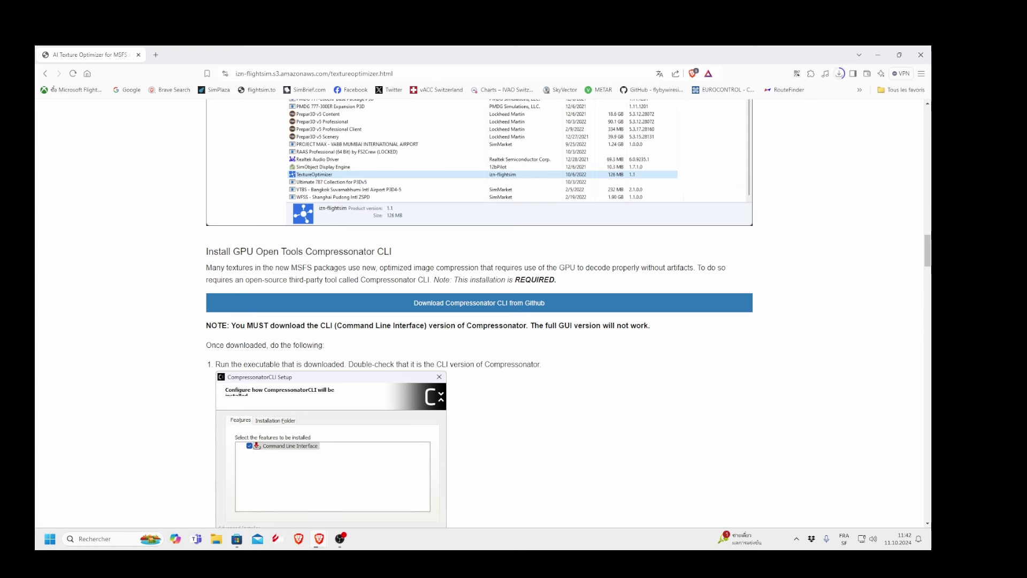
Read the Compressonator install location instructions, and in File Explorer create a folder named Compressonator at the root of drive E:
scroll(113, 433, down, 5)
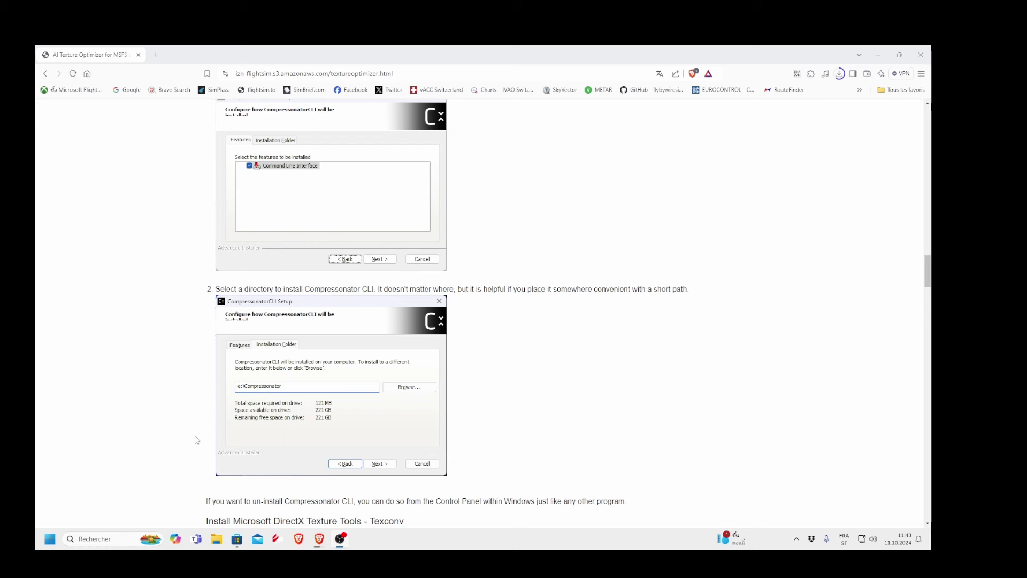
key(alt+Tab)
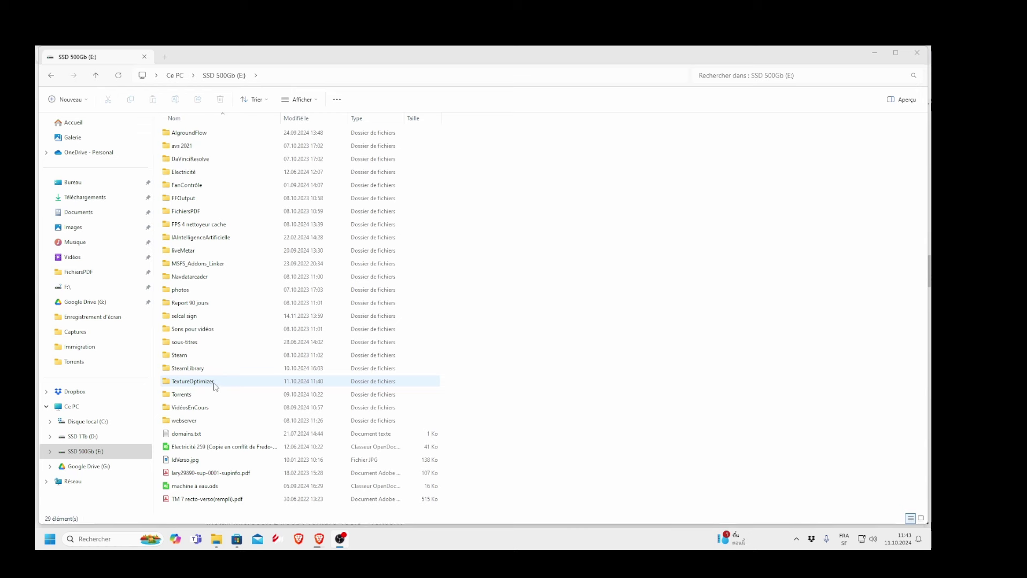
right_click(489, 316)
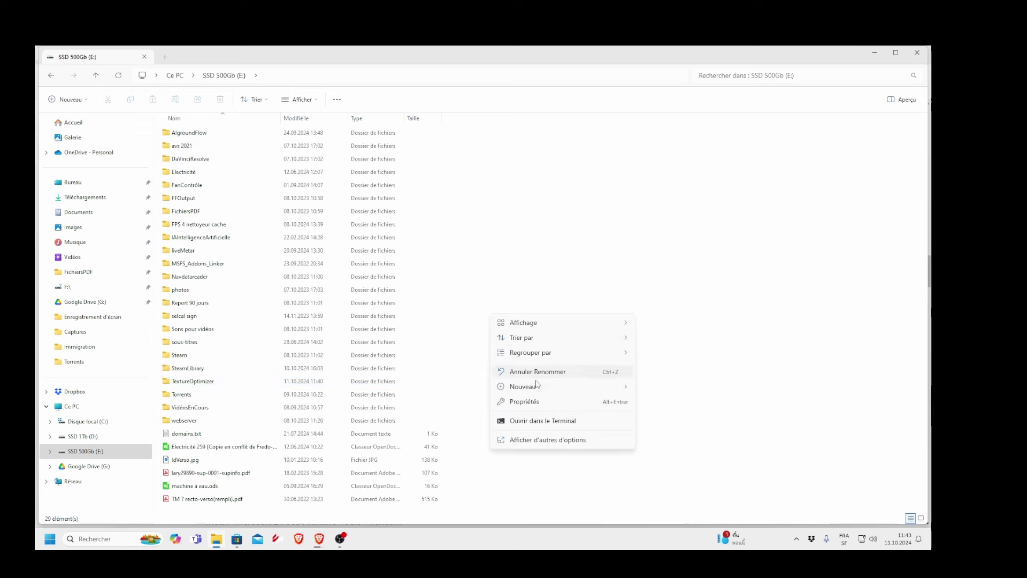
mouse_move(552, 386)
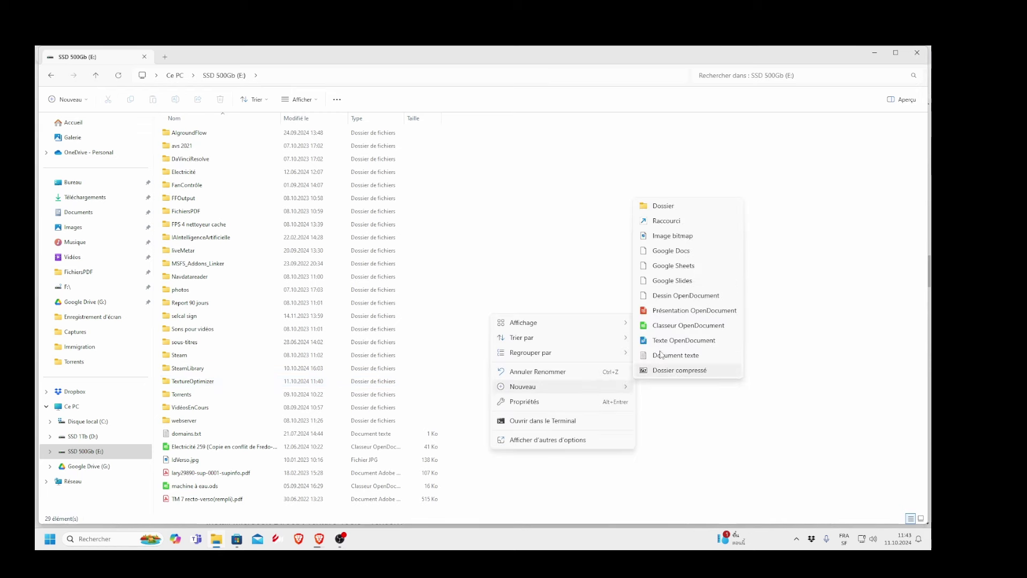
click(663, 212)
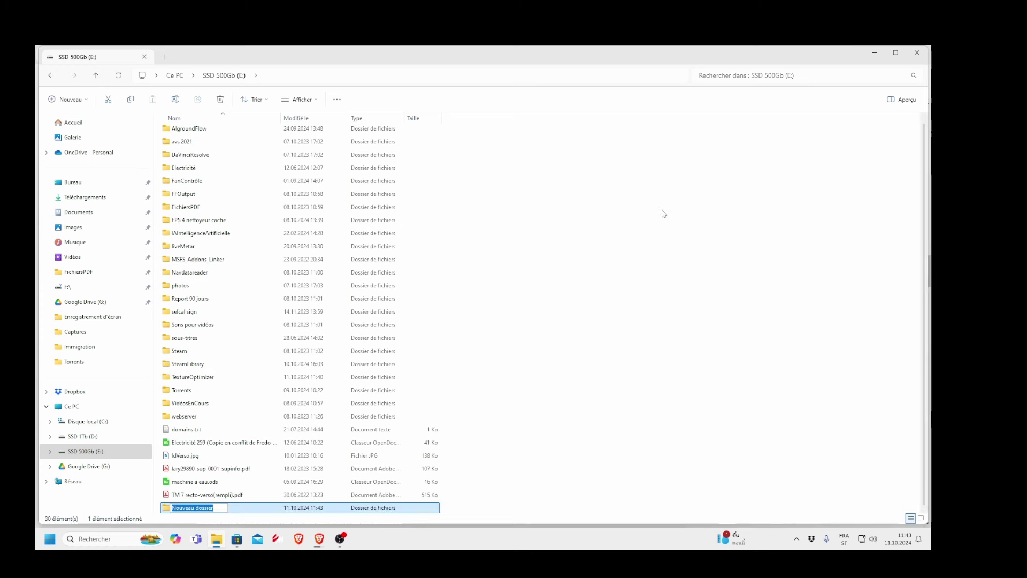
text(Compressonator)
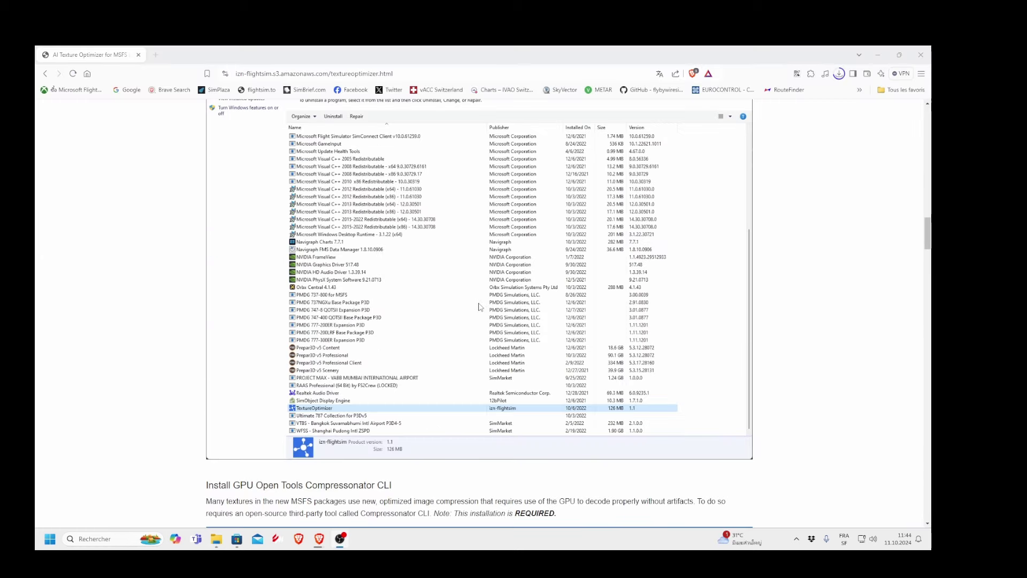
Read the page's Compressonator and Texconv instructions and download texconv.exe from the GitHub link into Téléchargements
scroll(481, 310, up, 5)
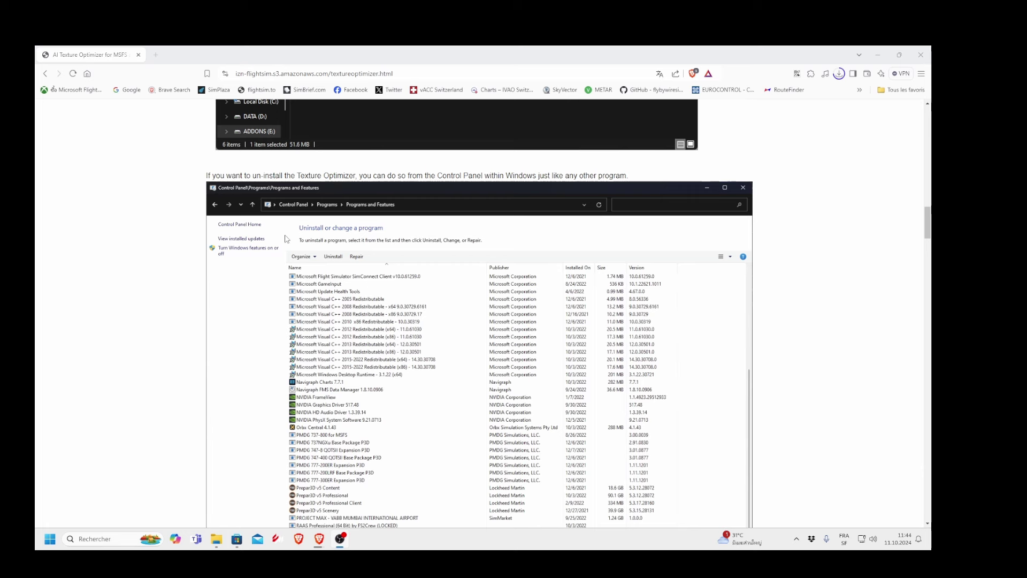
scroll(426, 298, down, 2)
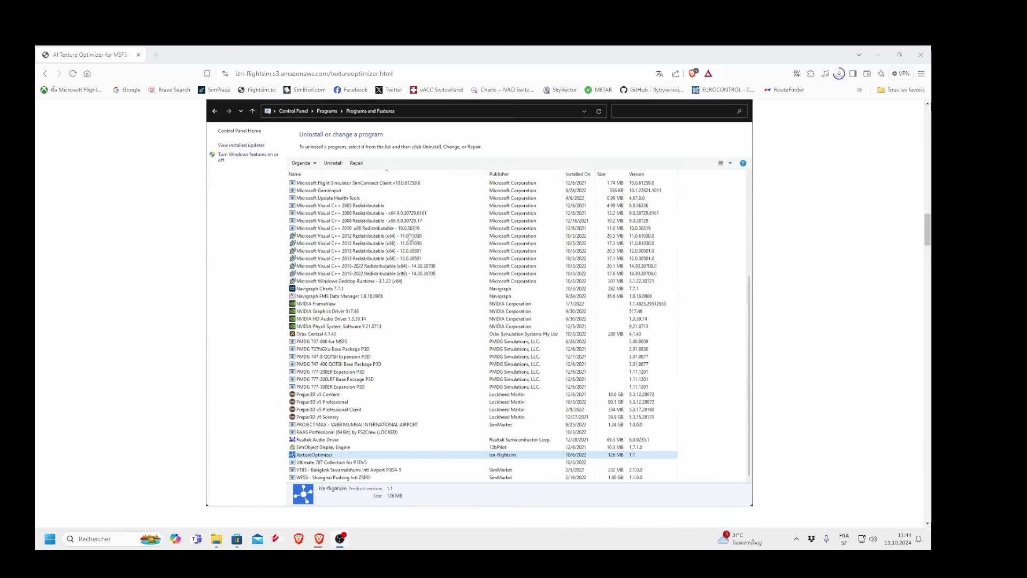
scroll(381, 336, down, 13)
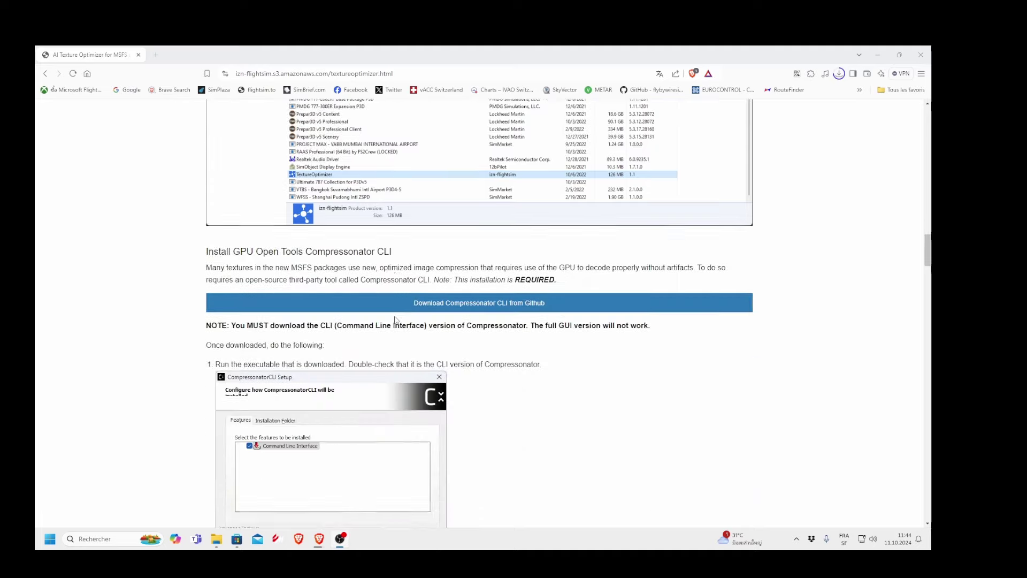
scroll(396, 320, down, 4)
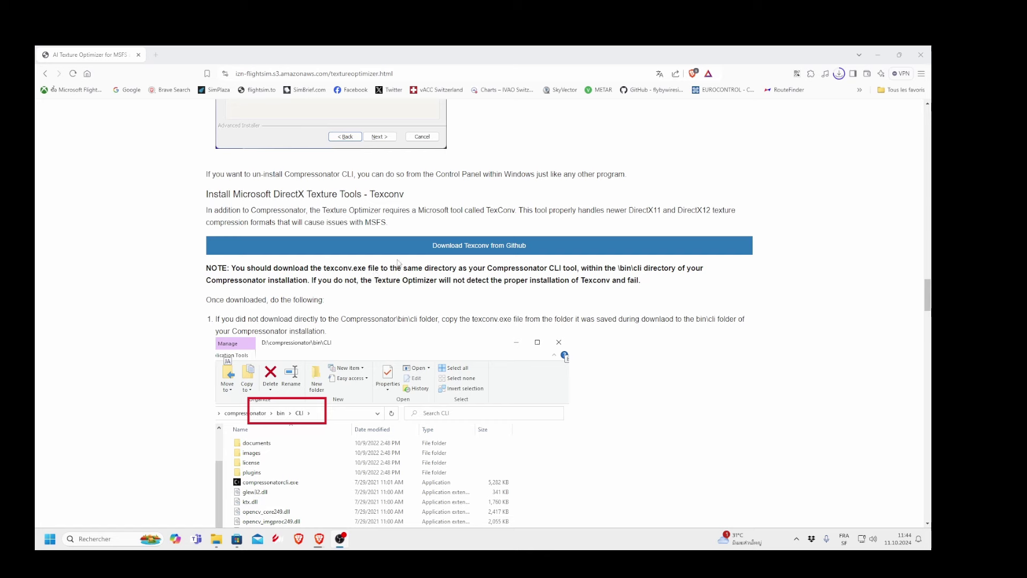
scroll(399, 262, up, 2)
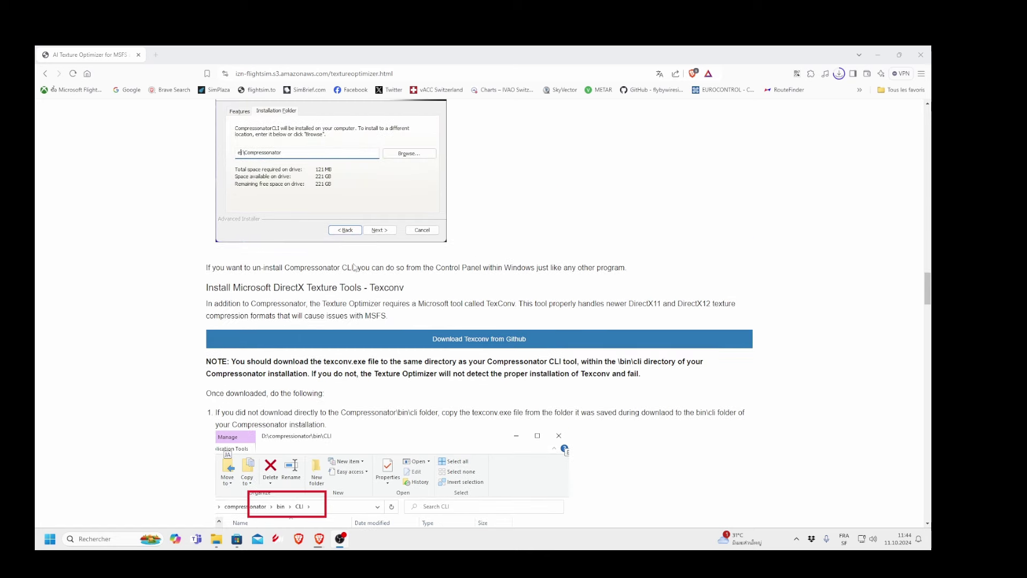
scroll(353, 267, up, 3)
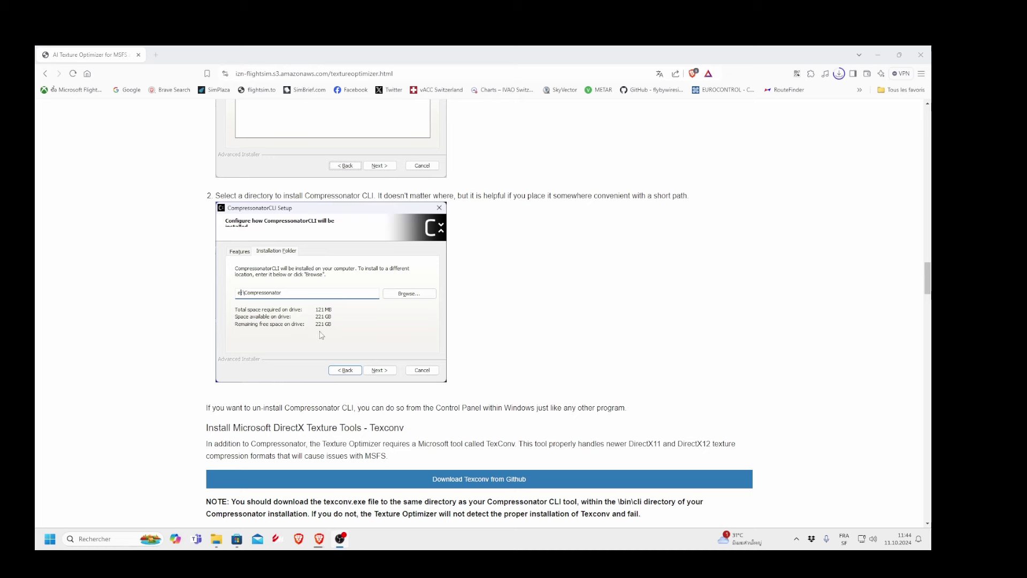
scroll(516, 315, down, 2)
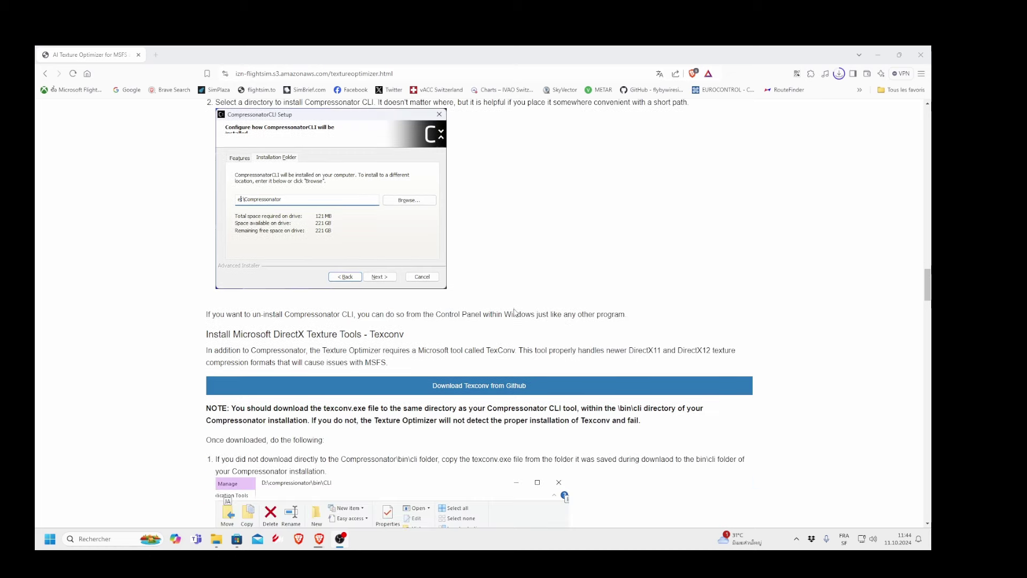
scroll(503, 323, down, 1)
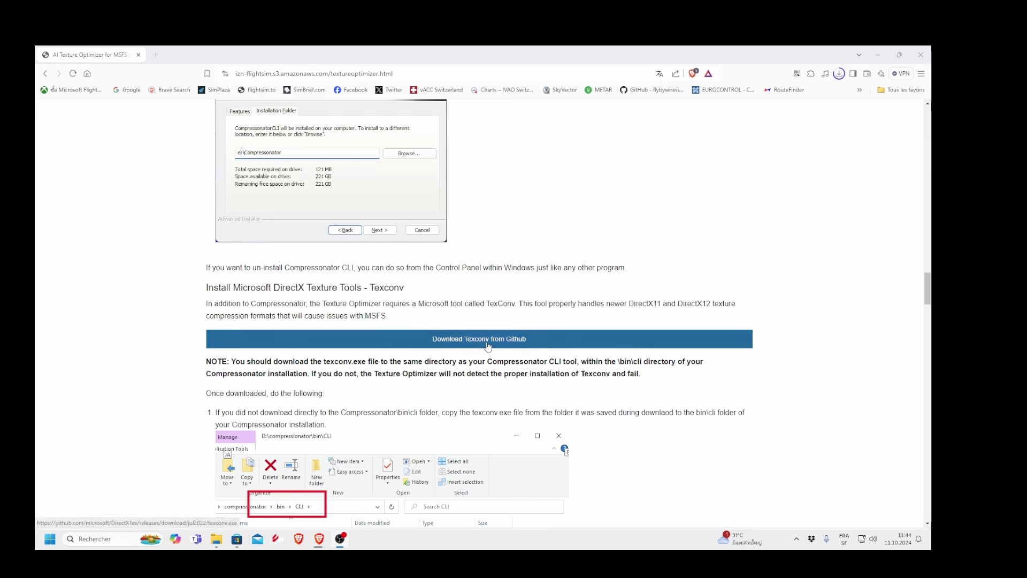
scroll(502, 298, down, 1)
scroll(501, 298, down, 1)
click(467, 297)
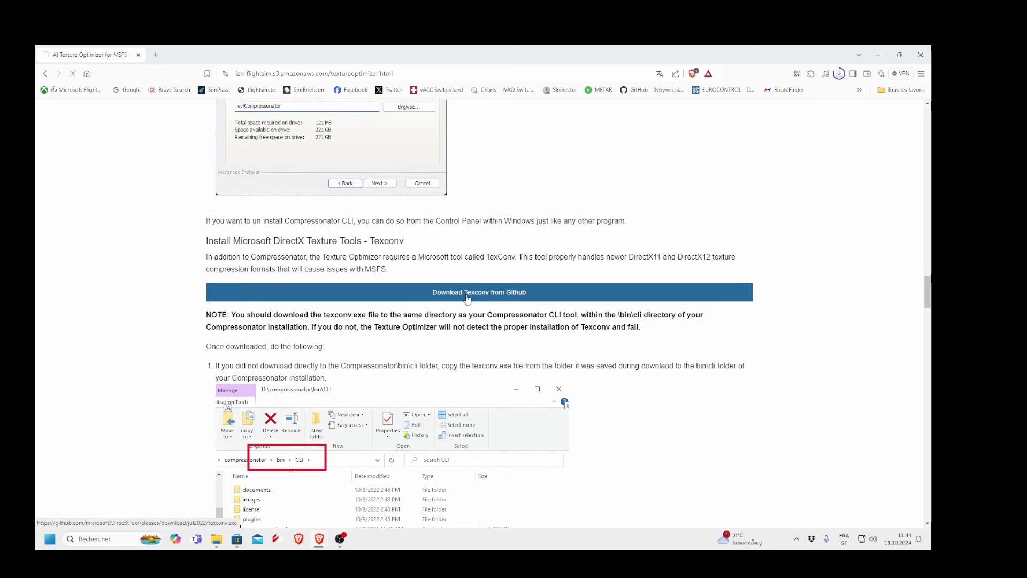
click(402, 280)
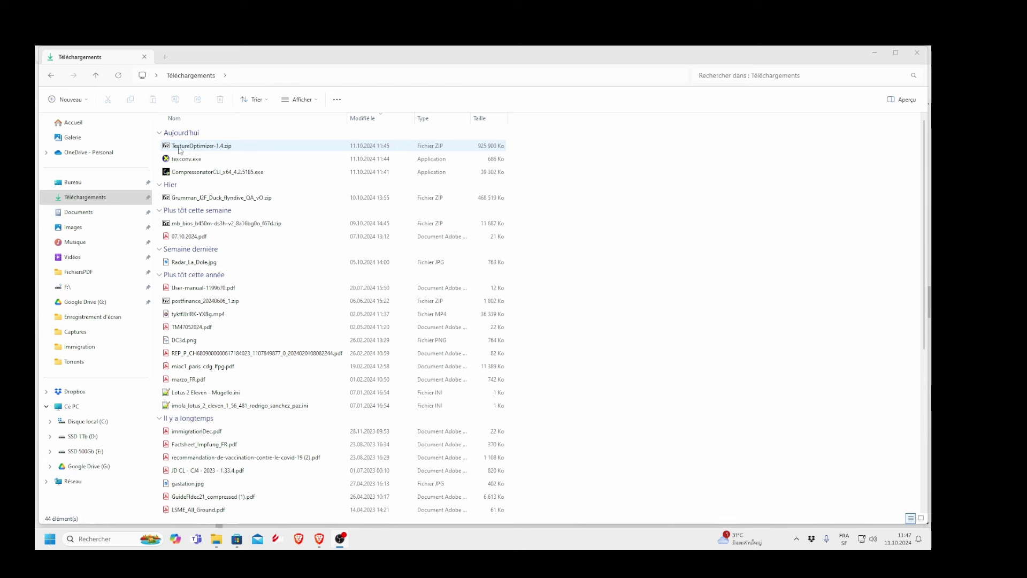
In File Explorer, copy TextureOptimizer-1.4.zip from Téléchargements into the TextureOptimizer folder on drive E: and open that folder
click(52, 454)
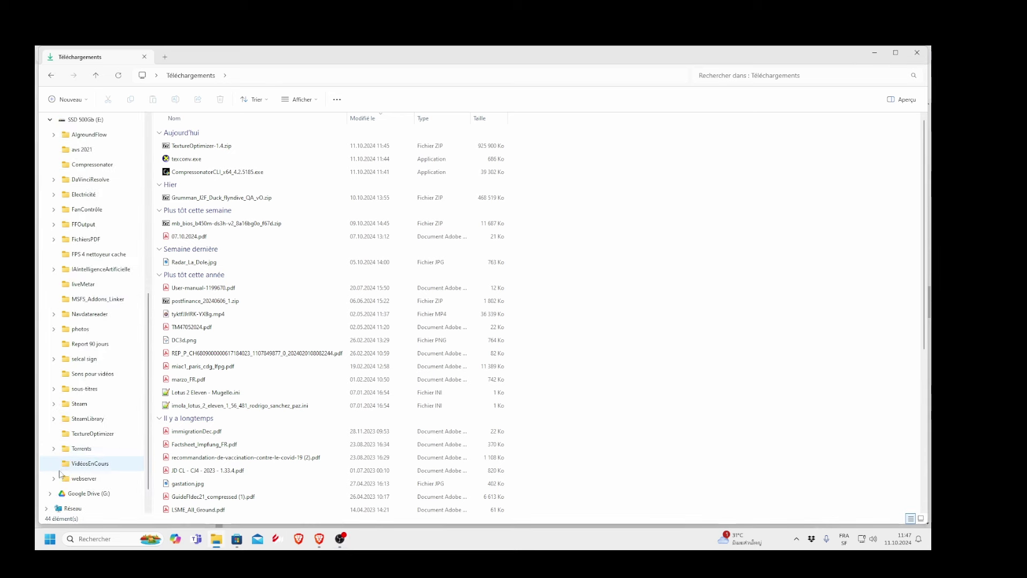
drag(164, 149, 96, 434)
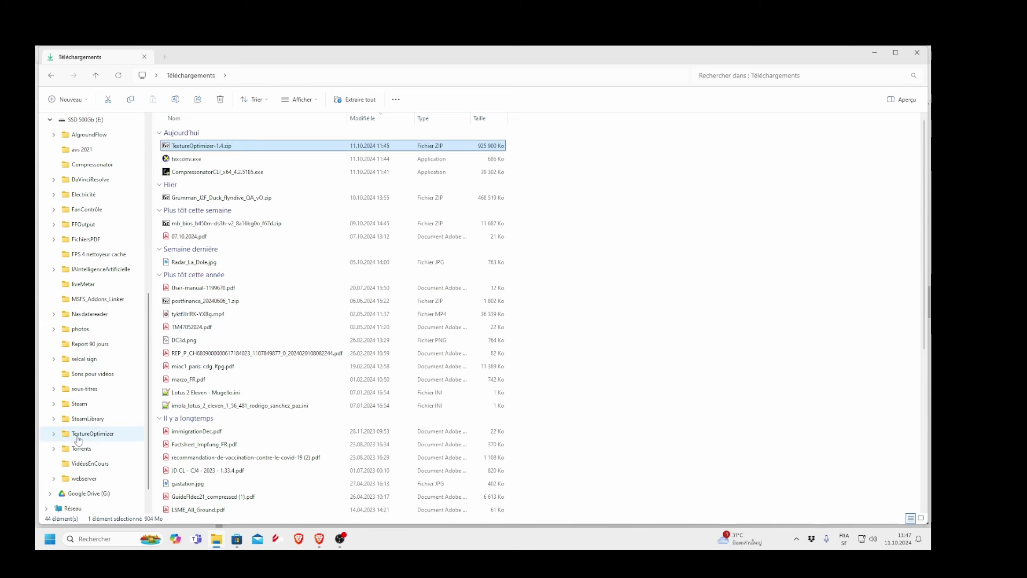
click(92, 433)
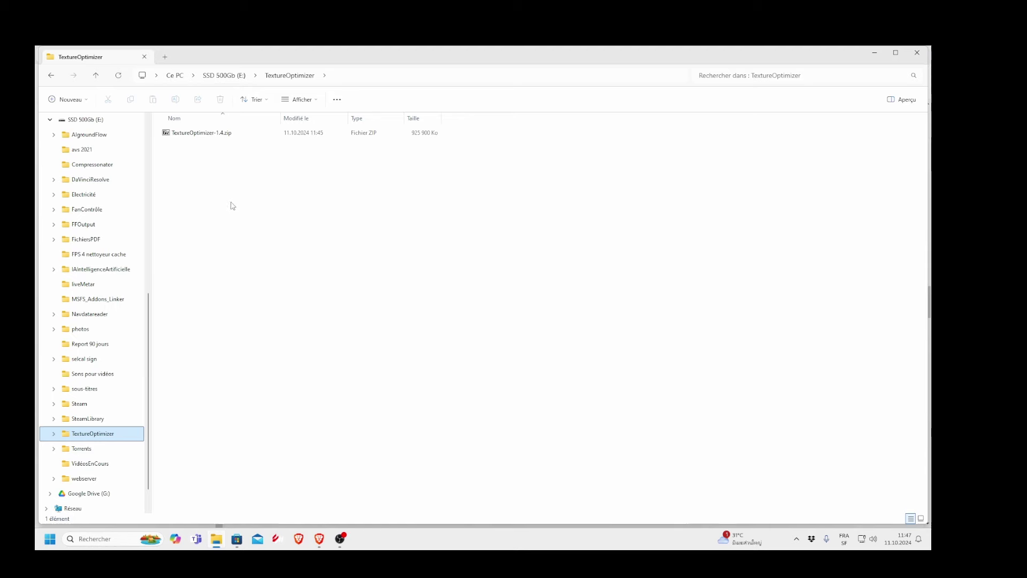
Extract all files of TextureOptimizer-1.4.zip into E:\TextureOptimizer\ and delete the zip archive from that folder
click(170, 136)
double_click(170, 133)
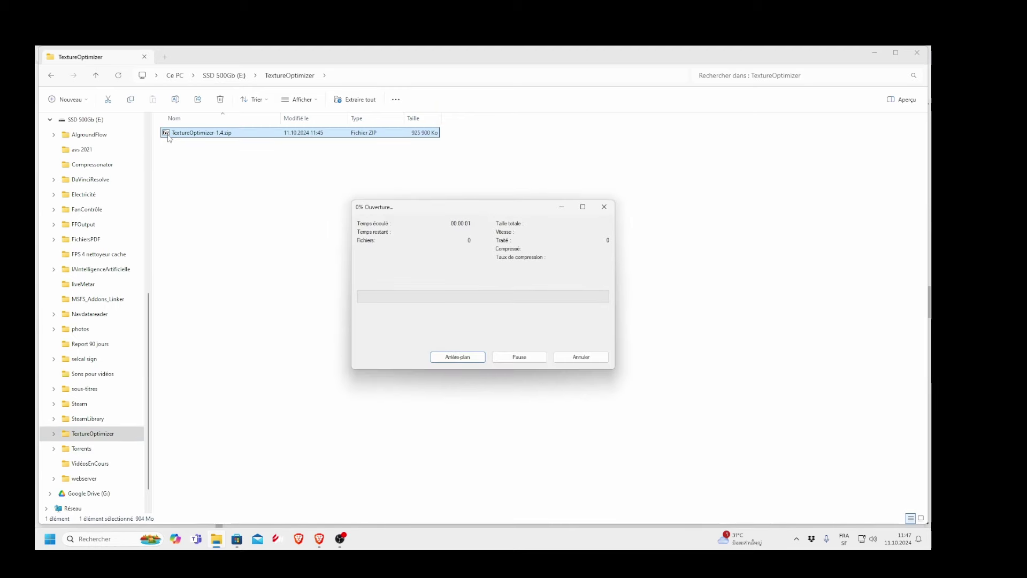
click(280, 208)
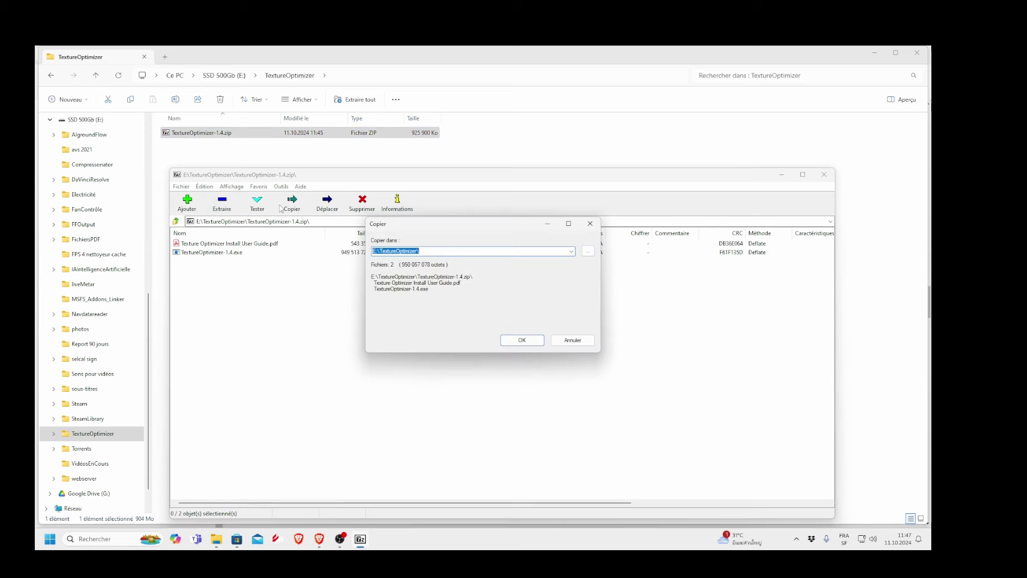
click(523, 339)
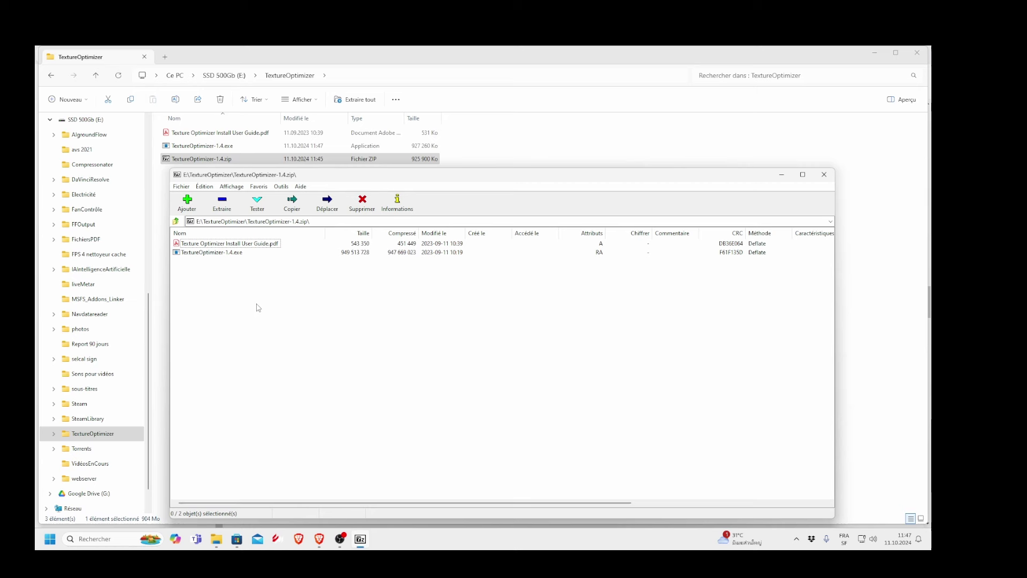
click(823, 175)
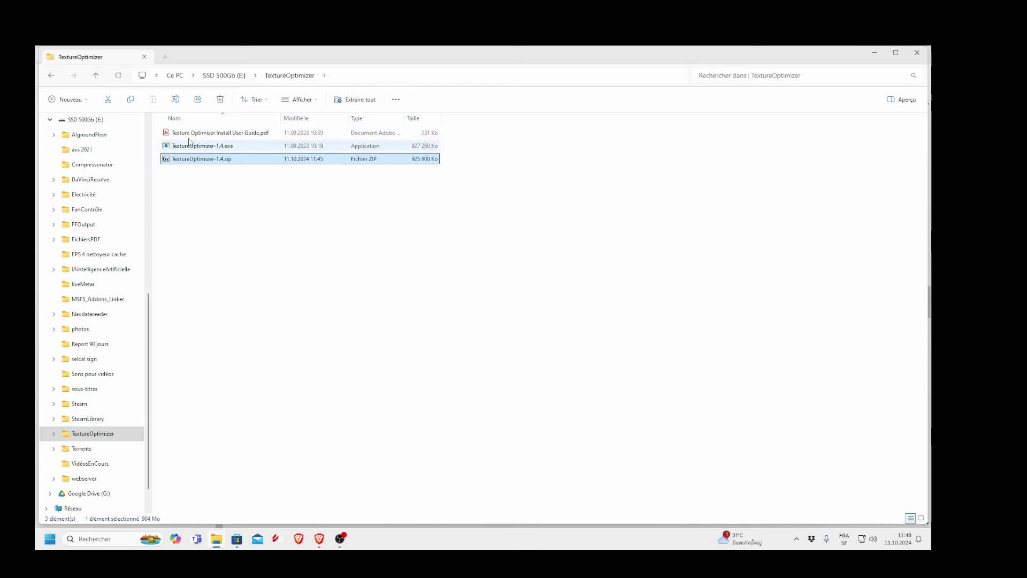
key(Delete)
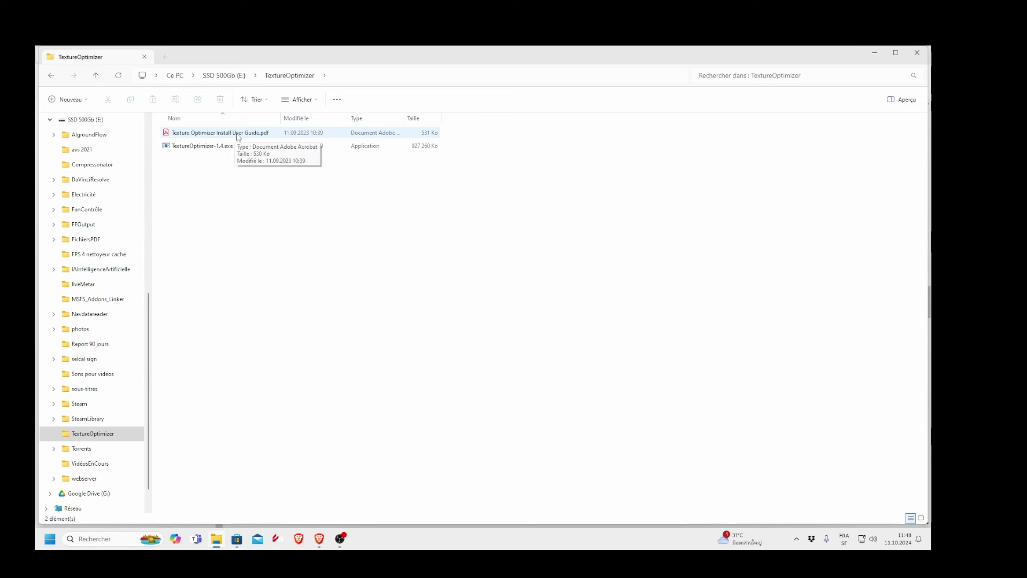
Look through the installation pages of Texture Optimizer Install User Guide.pdf and close the document
double_click(219, 132)
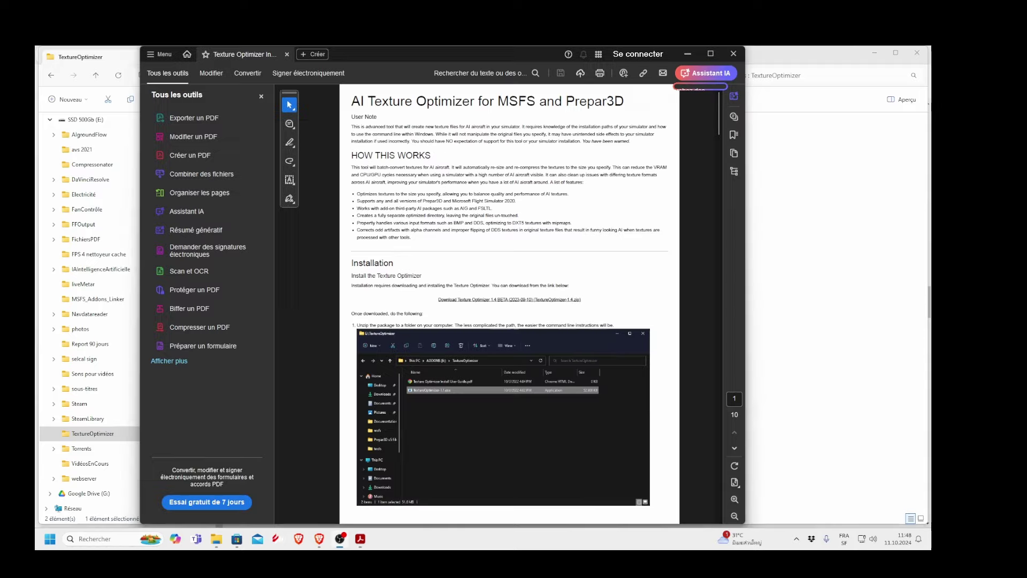
scroll(510, 192, down, 10)
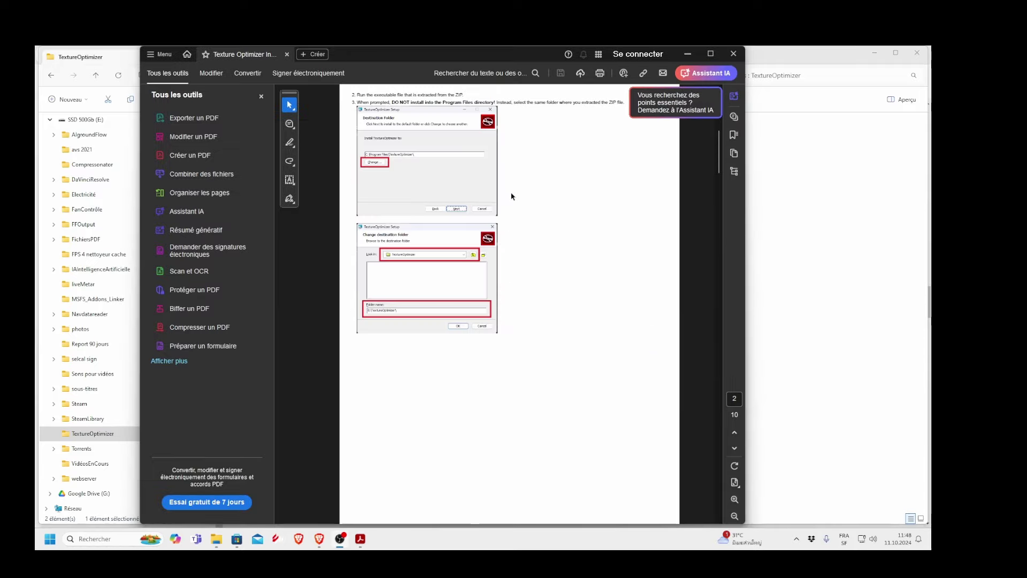
scroll(511, 197, down, 15)
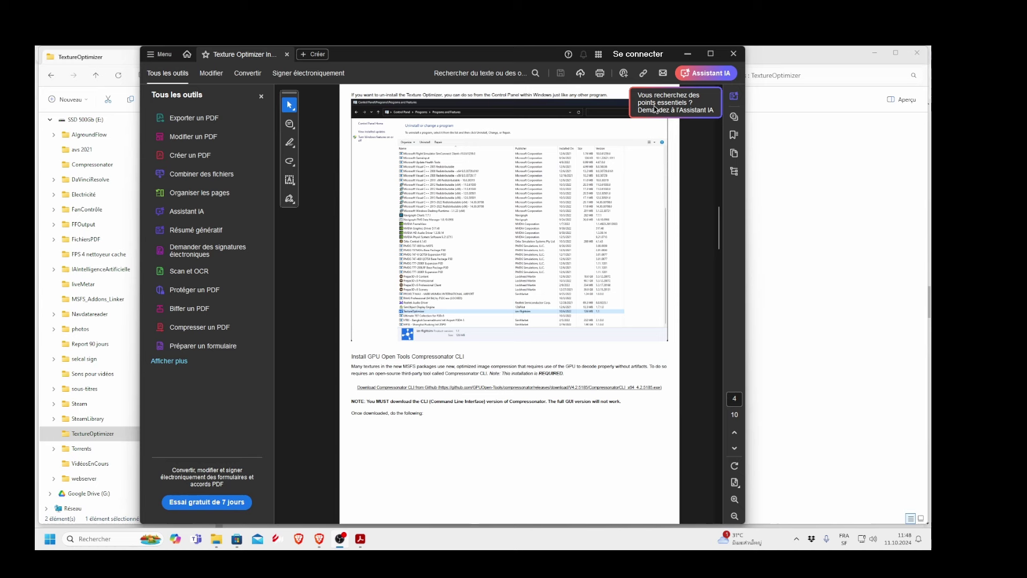
click(731, 56)
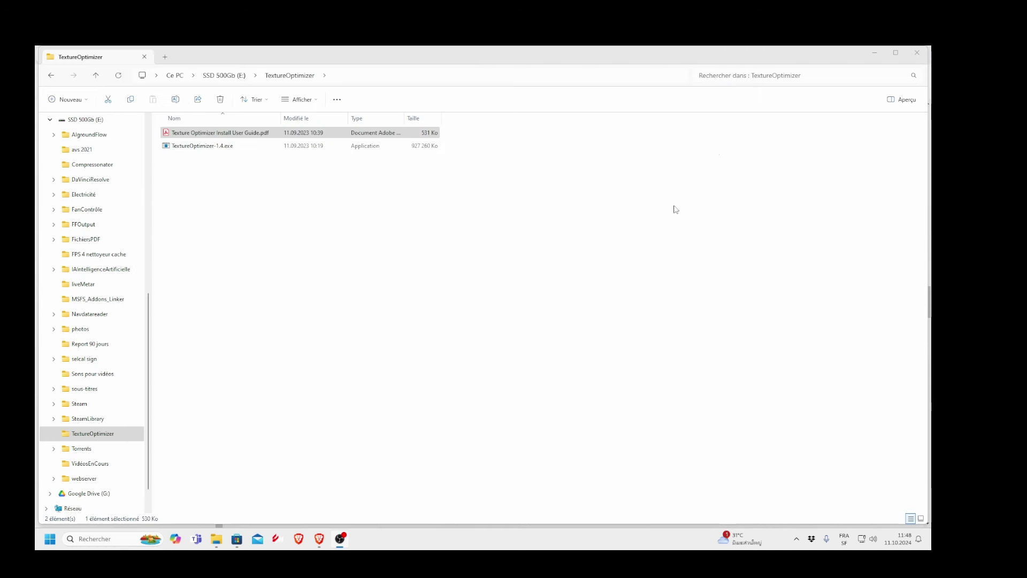
Run TextureOptimizer-1.4.exe and set the installation's destination folder to E:\TextureOptimizer\
double_click(215, 146)
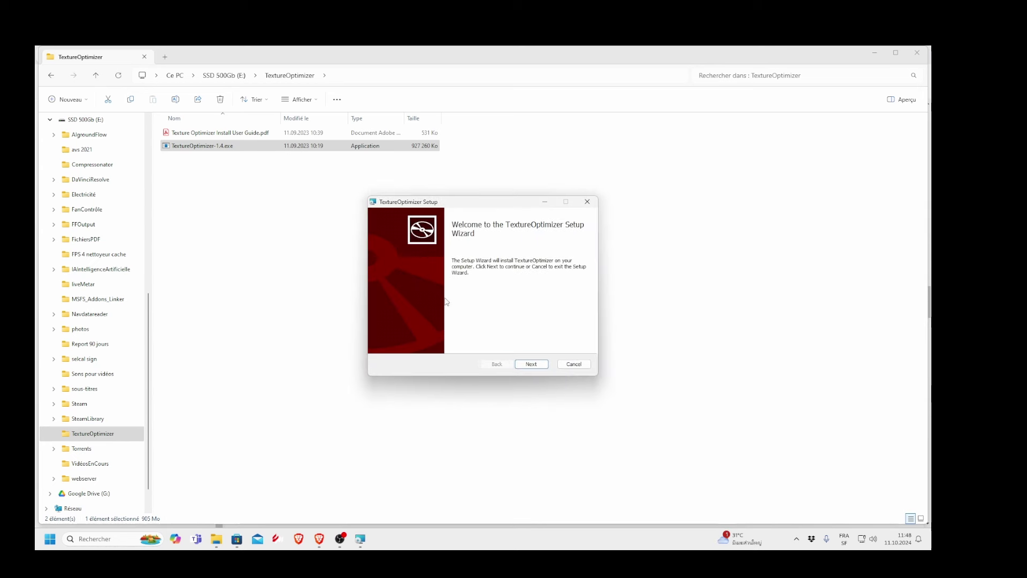
click(527, 365)
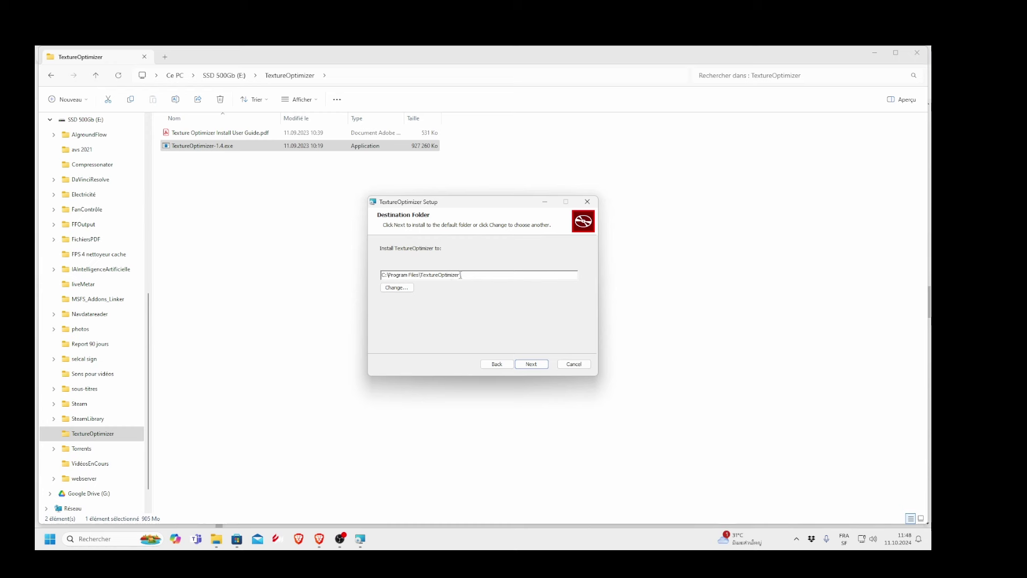
click(400, 289)
click(543, 247)
click(464, 291)
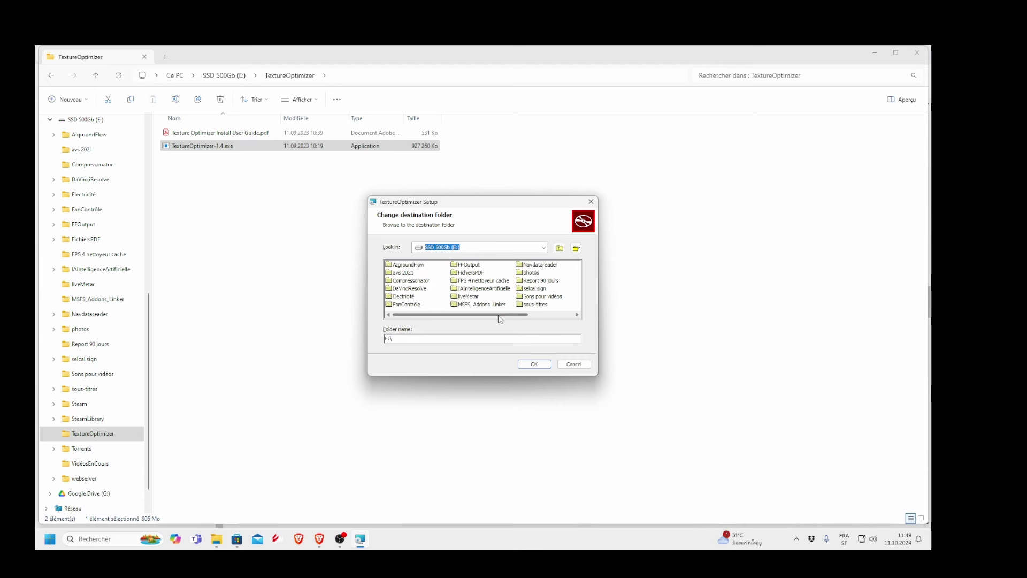
drag(505, 318, 544, 322)
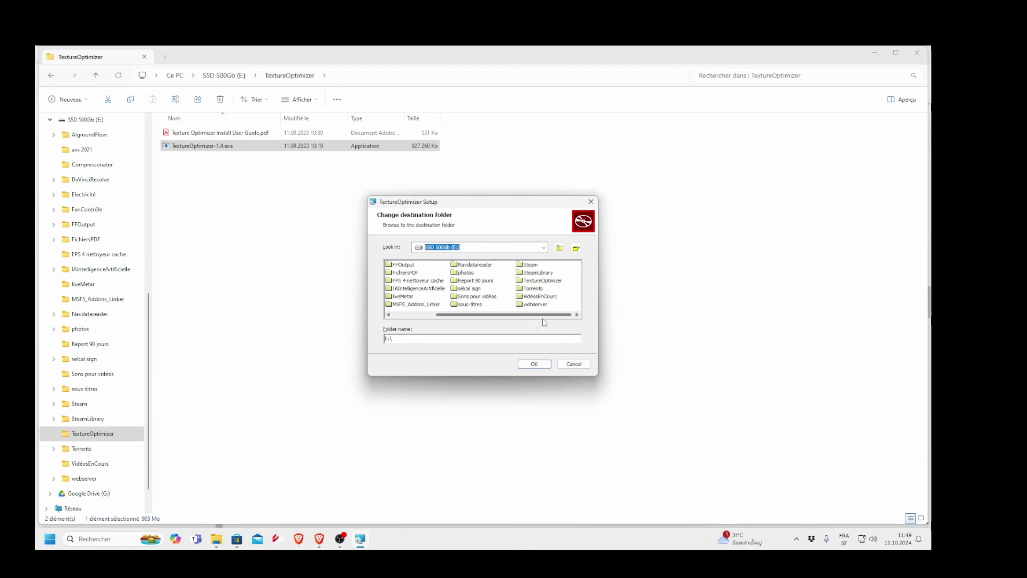
click(528, 282)
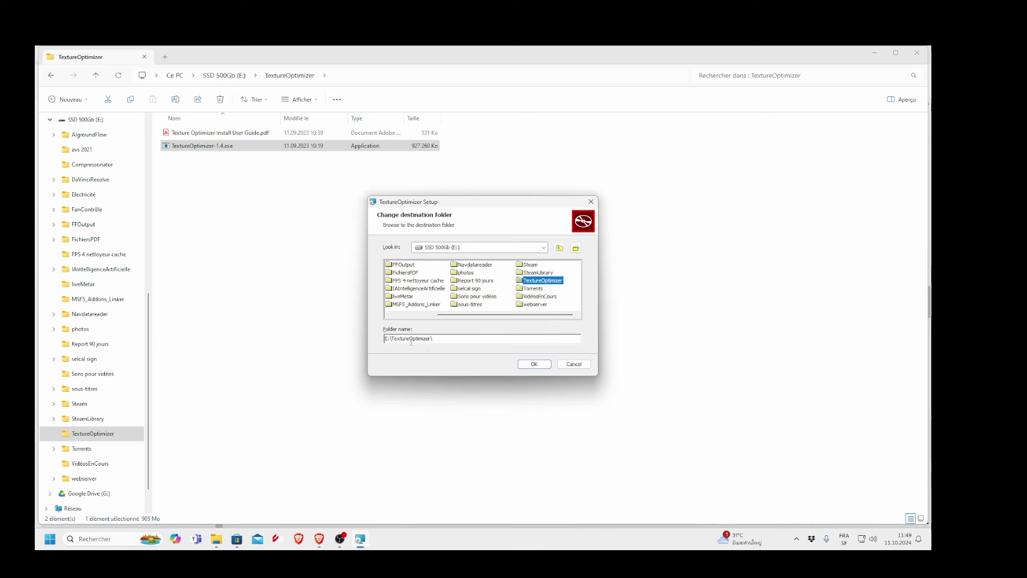
click(534, 364)
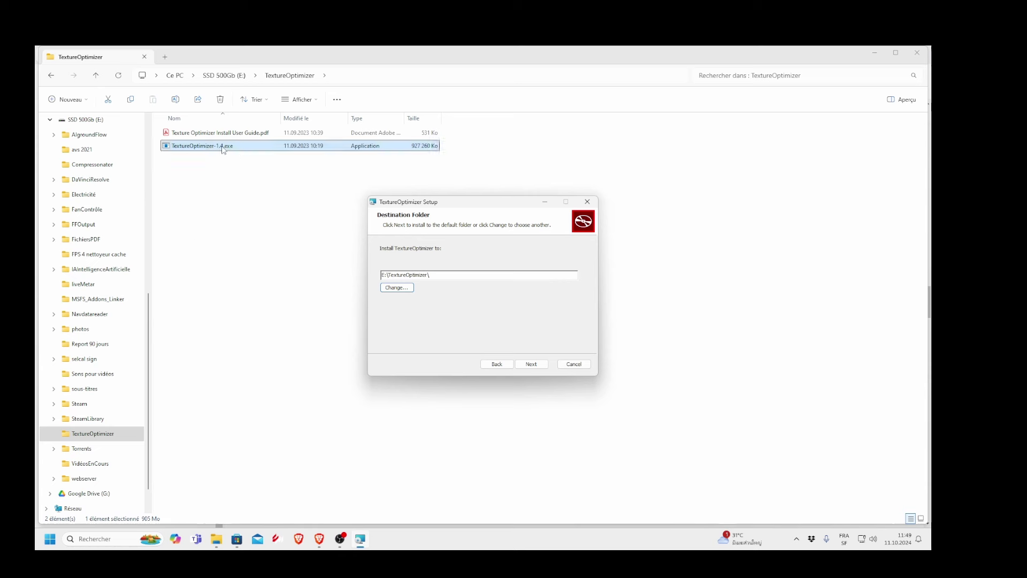
Install TextureOptimizer into the existing E:\TextureOptimizer\ folder, granting administrator permission, and finish the setup wizard
click(529, 365)
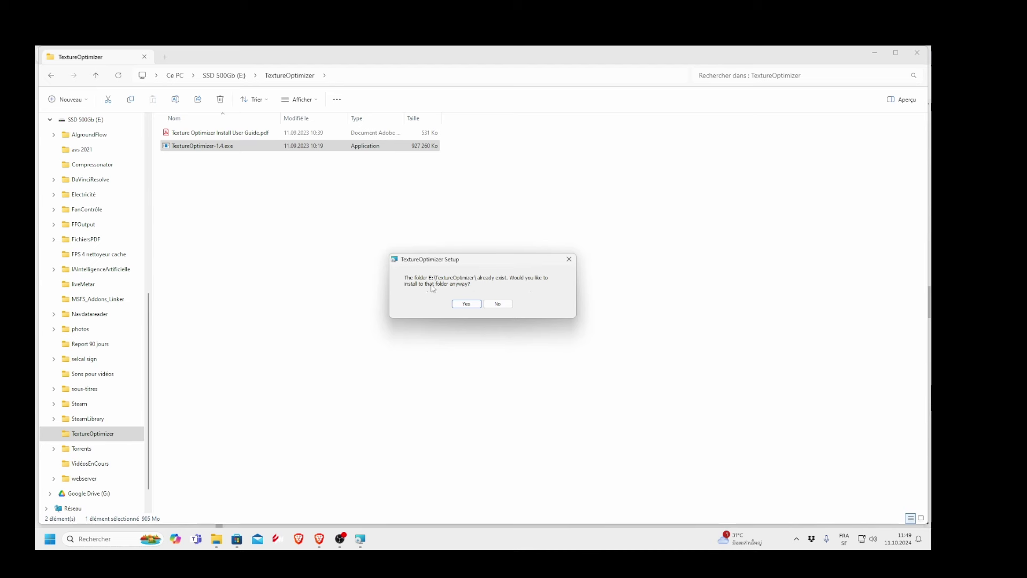
click(470, 303)
click(518, 366)
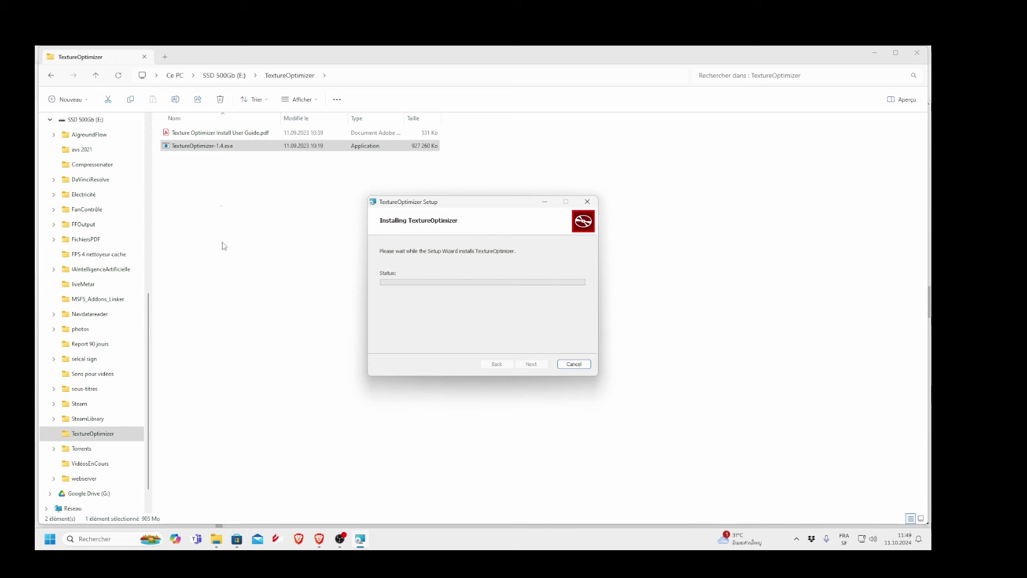
click(212, 147)
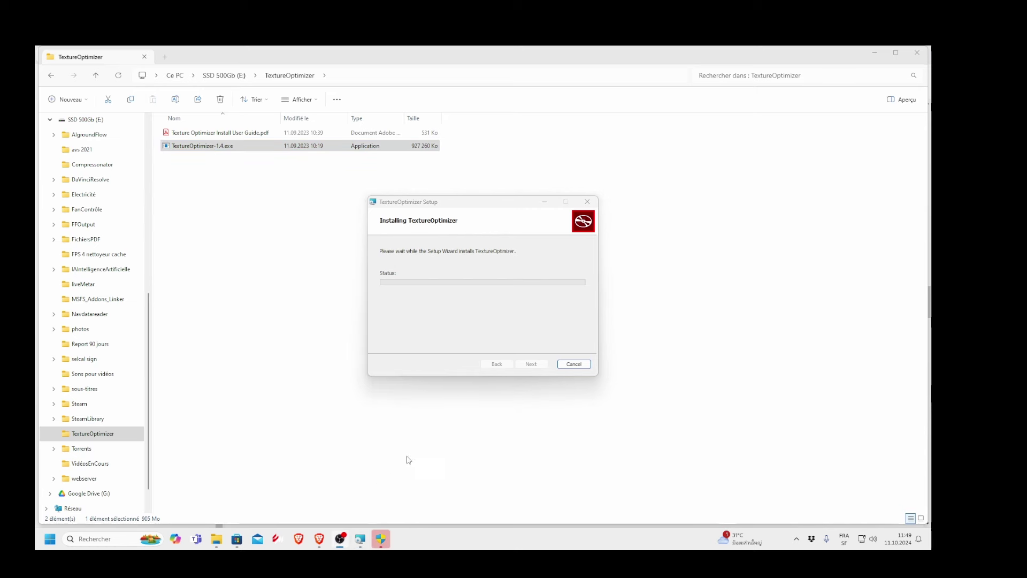
click(380, 538)
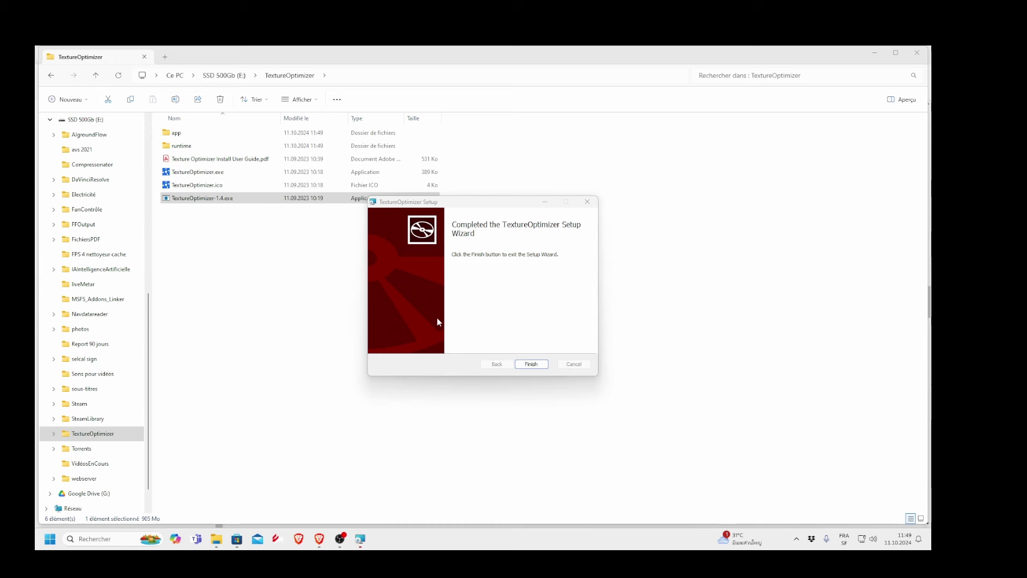
click(531, 363)
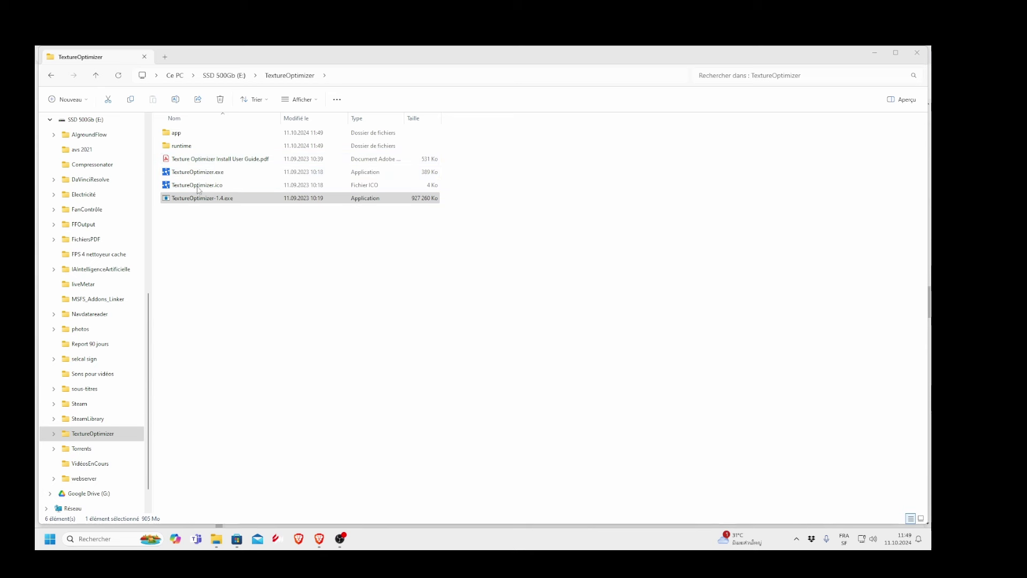
Delete Texture Optimizer Install User Guide.pdf and the installer TextureOptimizer-1.4.exe from the TextureOptimizer folder
click(198, 162)
click(220, 100)
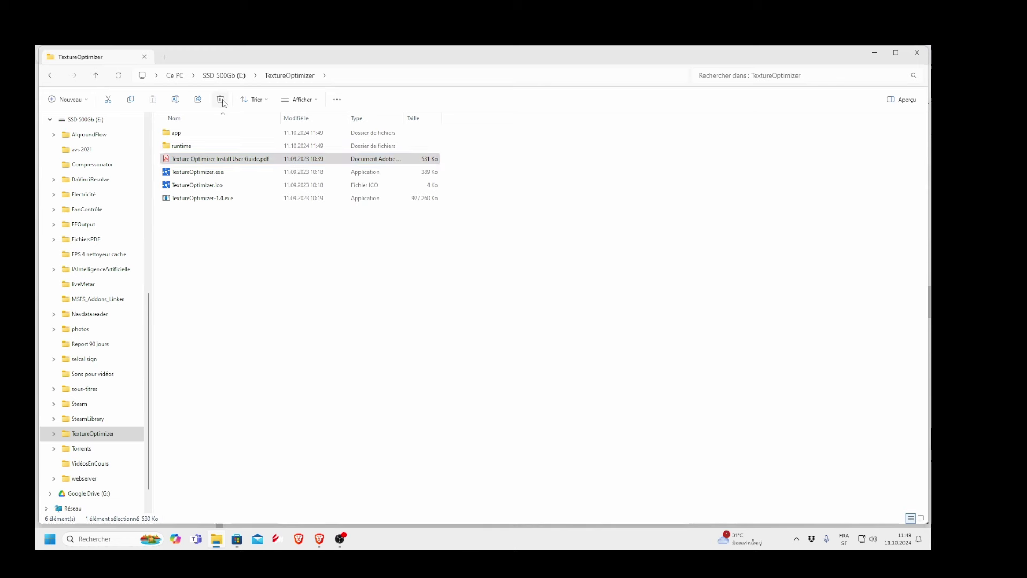
click(223, 184)
click(220, 100)
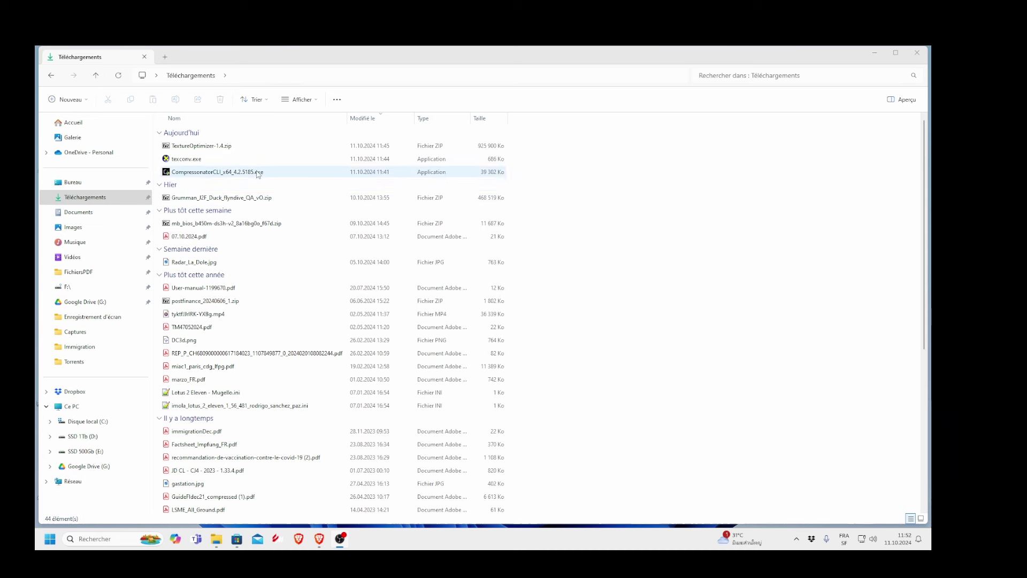
Run CompressonatorCLI_x64_4.2.5185.exe from the downloads folder despite the SmartScreen block and accept the license agreement in its setup wizard
click(227, 175)
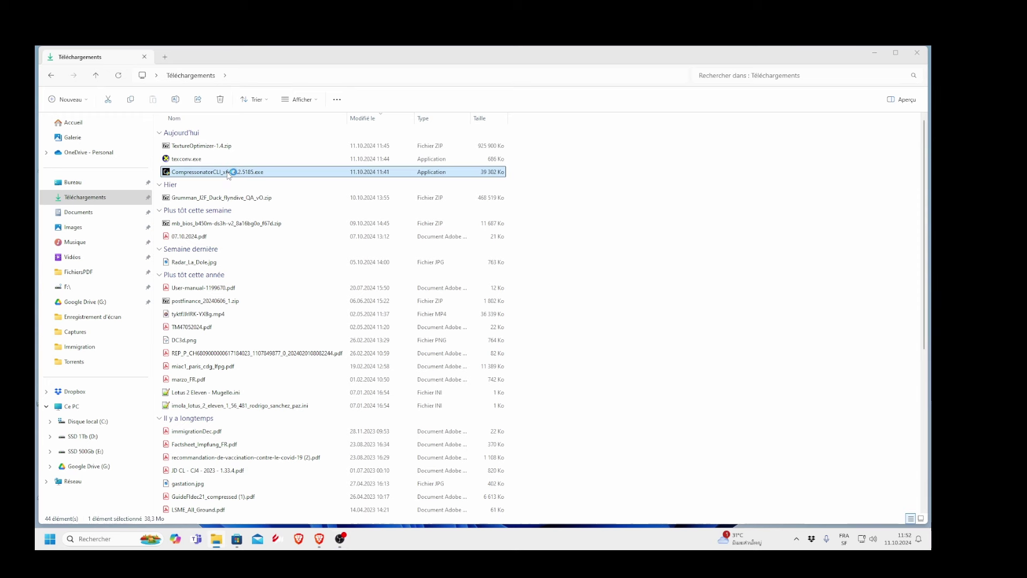
click(431, 234)
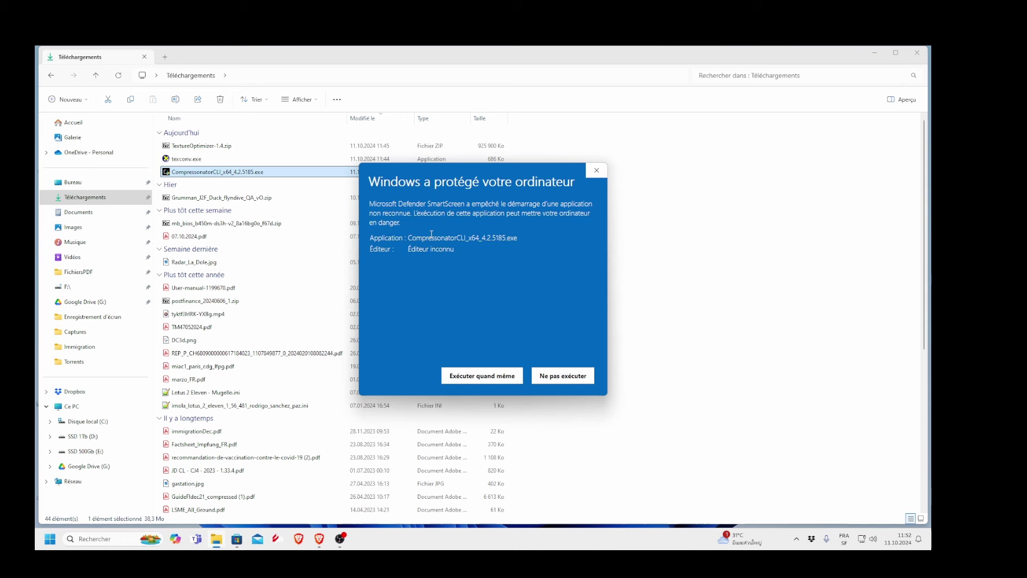
click(482, 377)
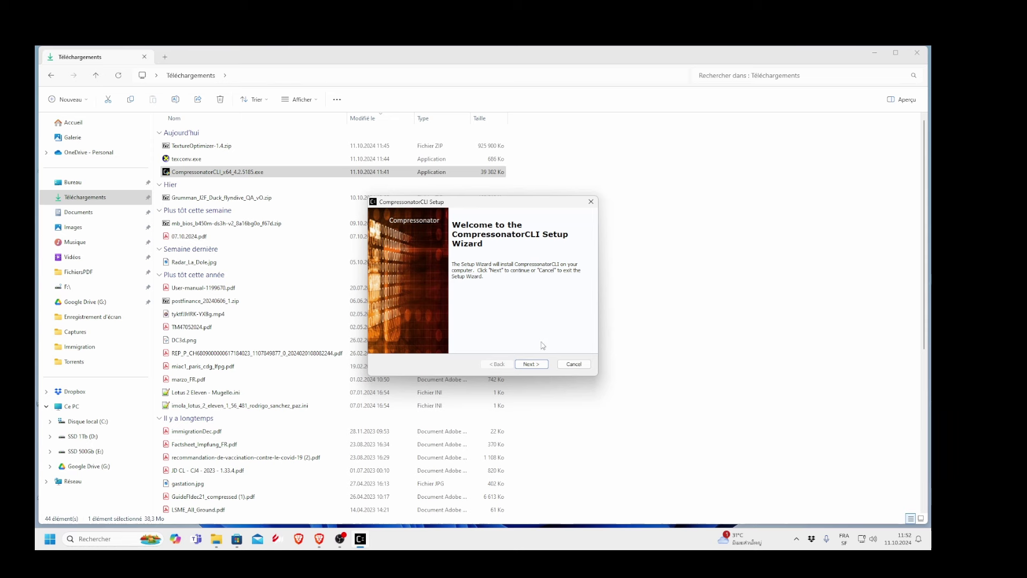
click(532, 365)
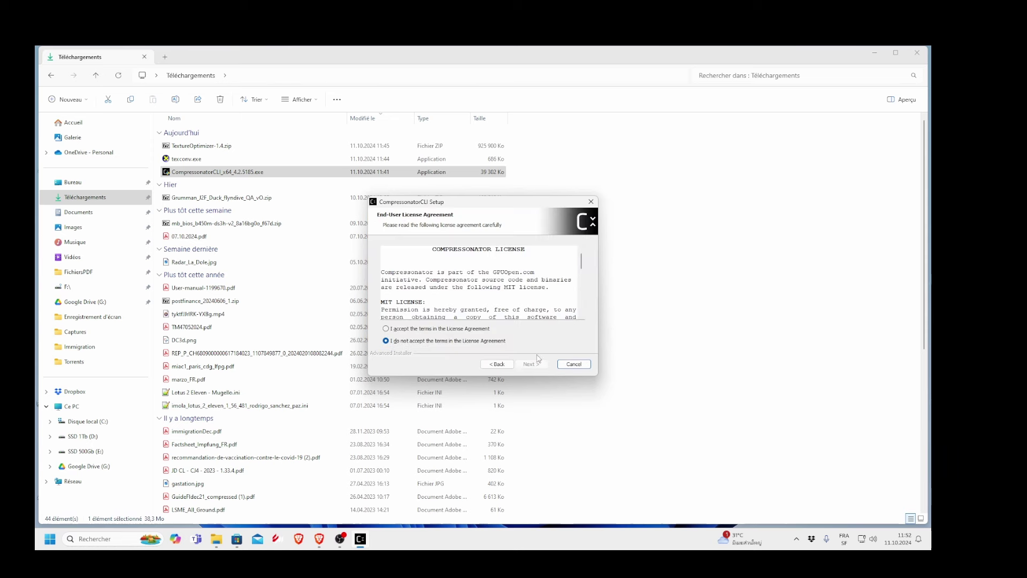
click(386, 328)
click(531, 364)
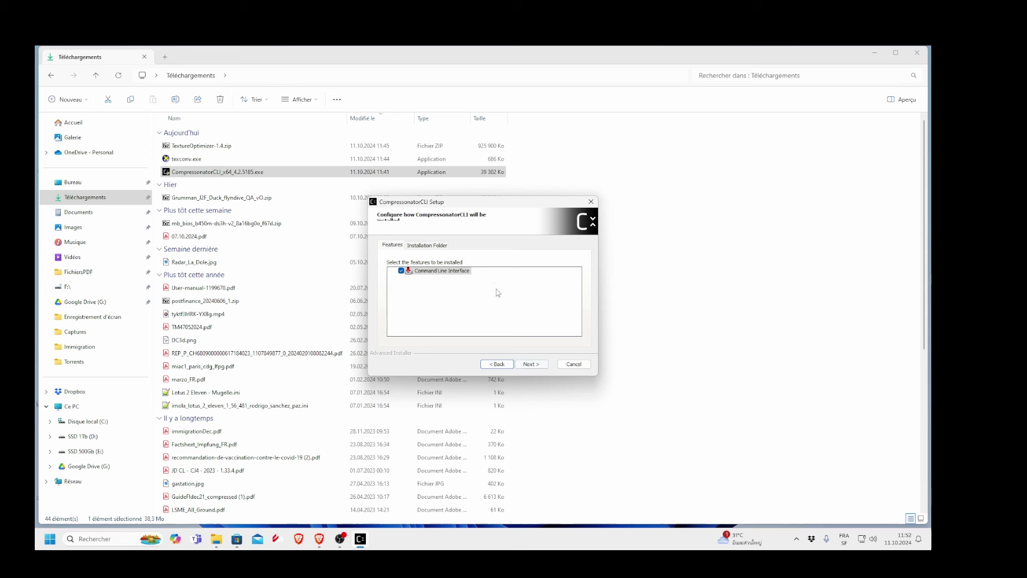
Set the CompressonatorCLI installation folder to the existing E:\Compressonator\ folder
click(429, 247)
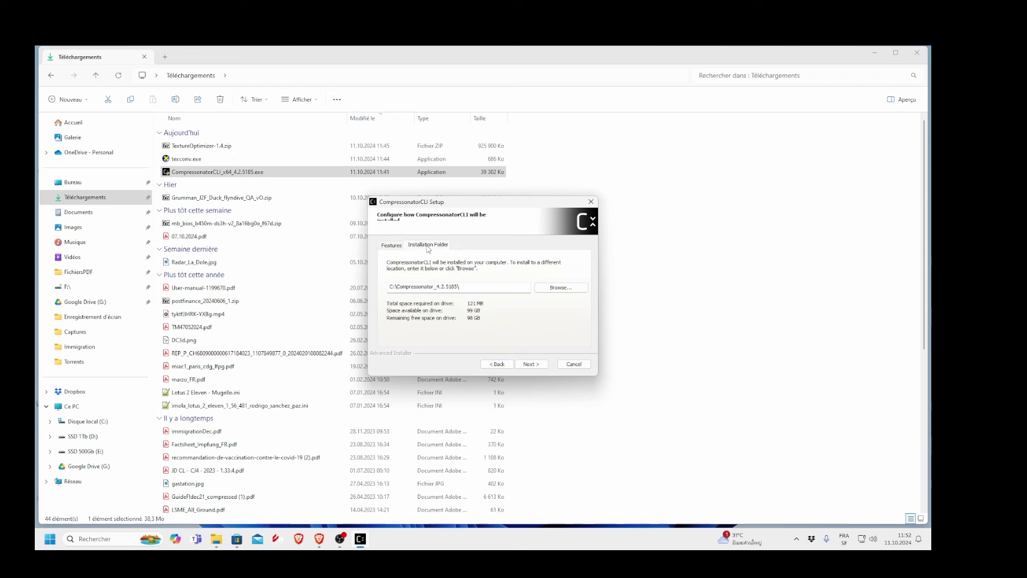
click(551, 291)
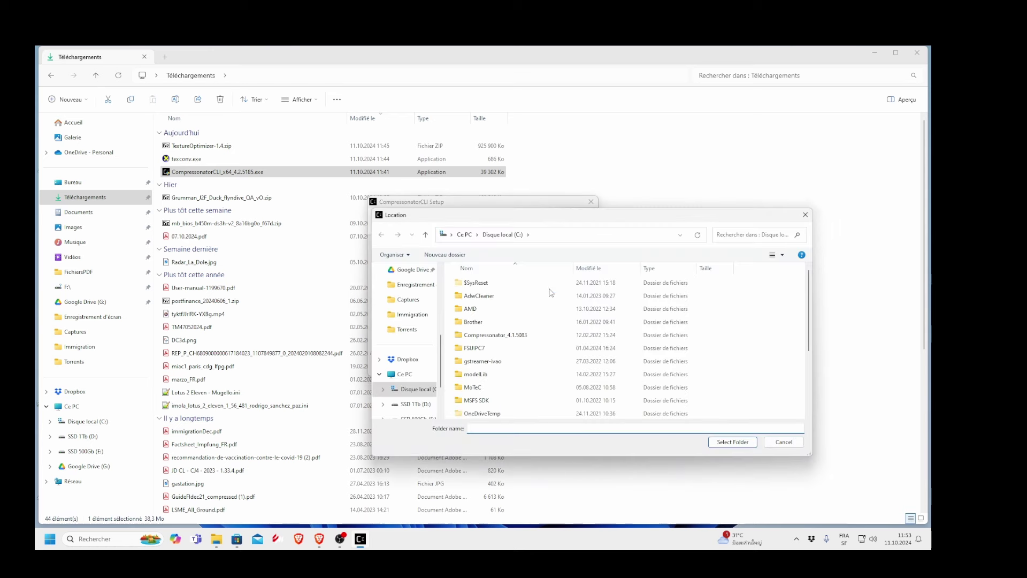
scroll(443, 386, down, 1)
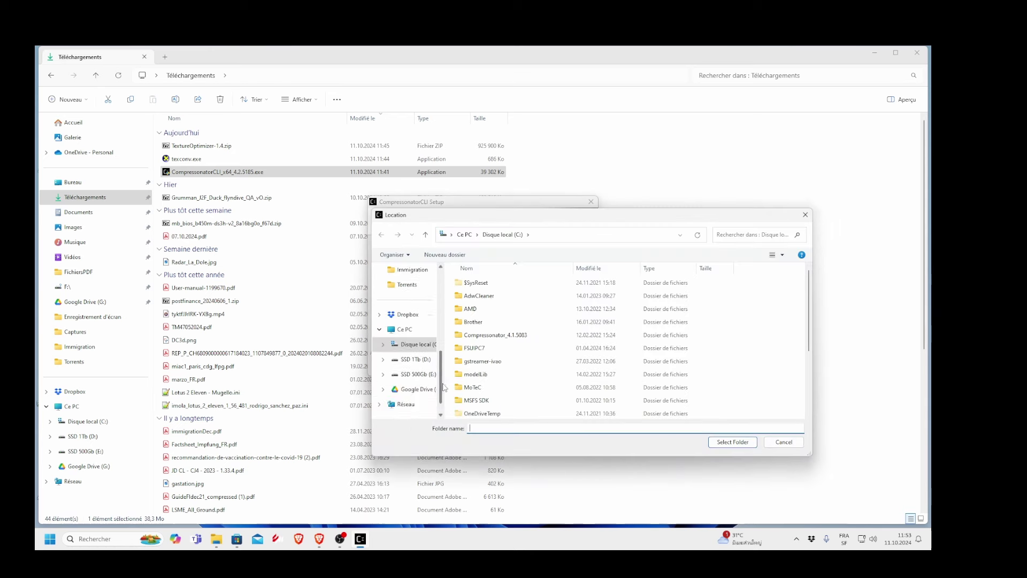
click(397, 376)
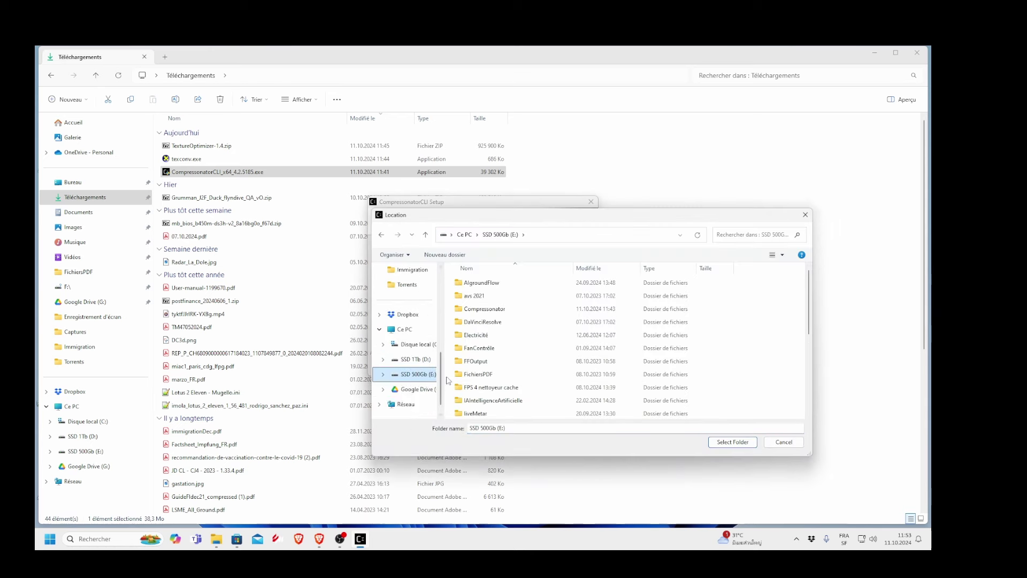
click(463, 310)
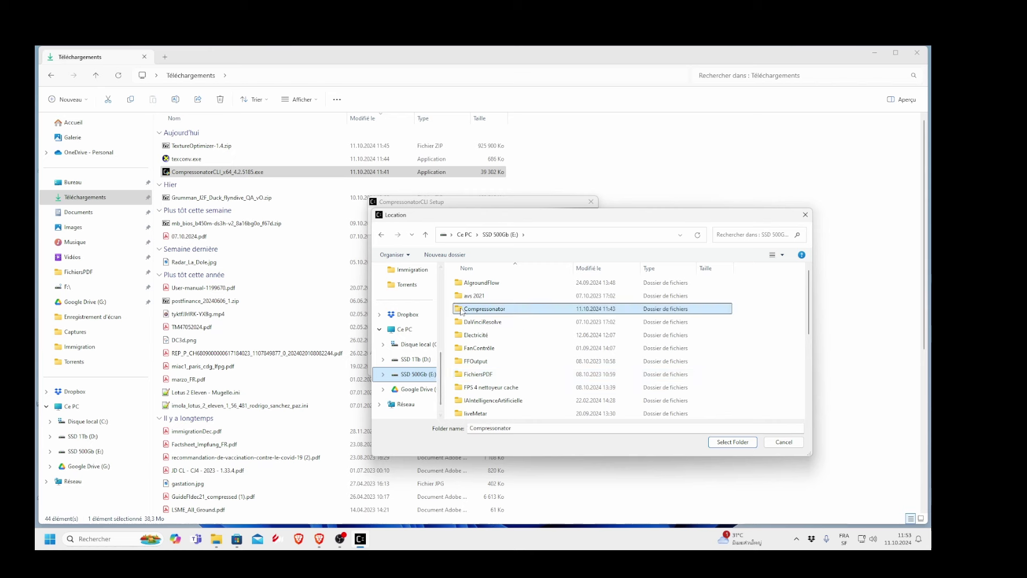
double_click(463, 310)
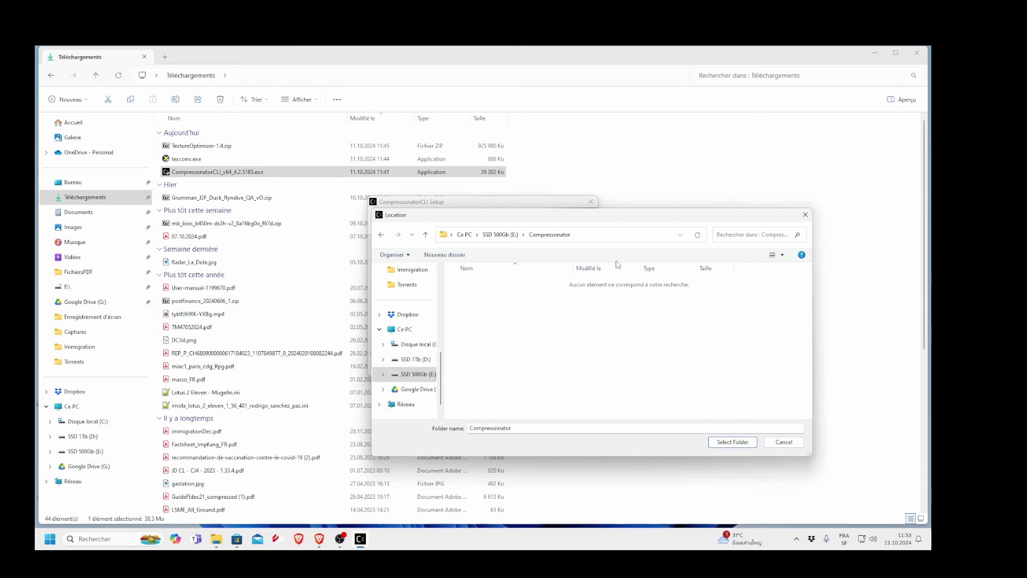
click(729, 444)
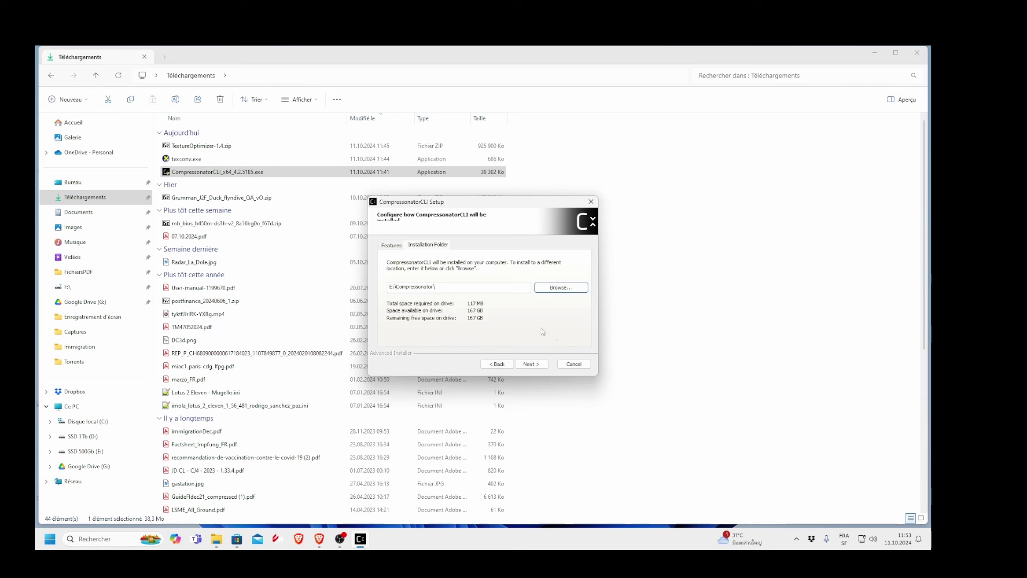
Install CompressonatorCLI with the chosen settings and finish the setup wizard
click(531, 364)
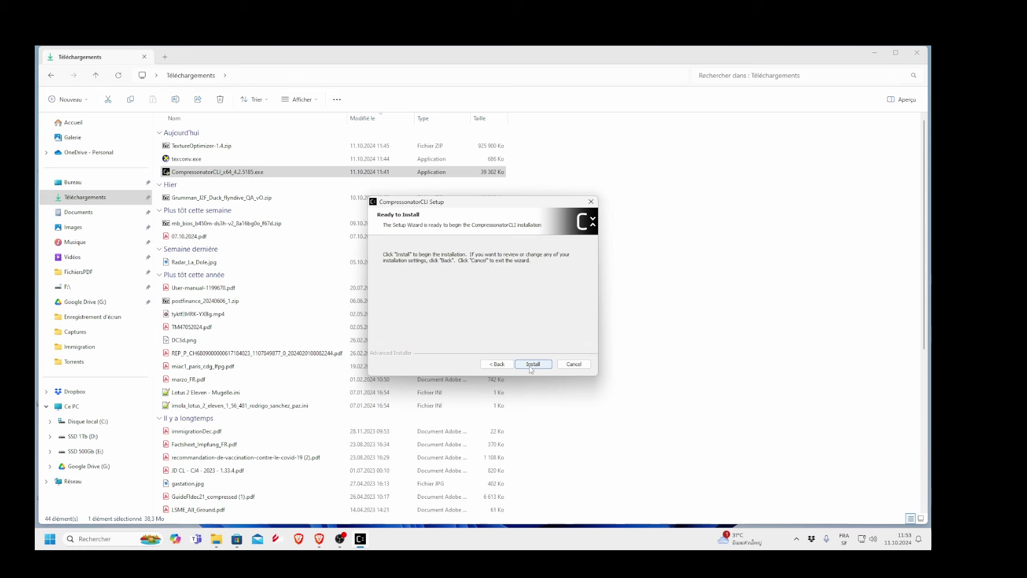
click(532, 364)
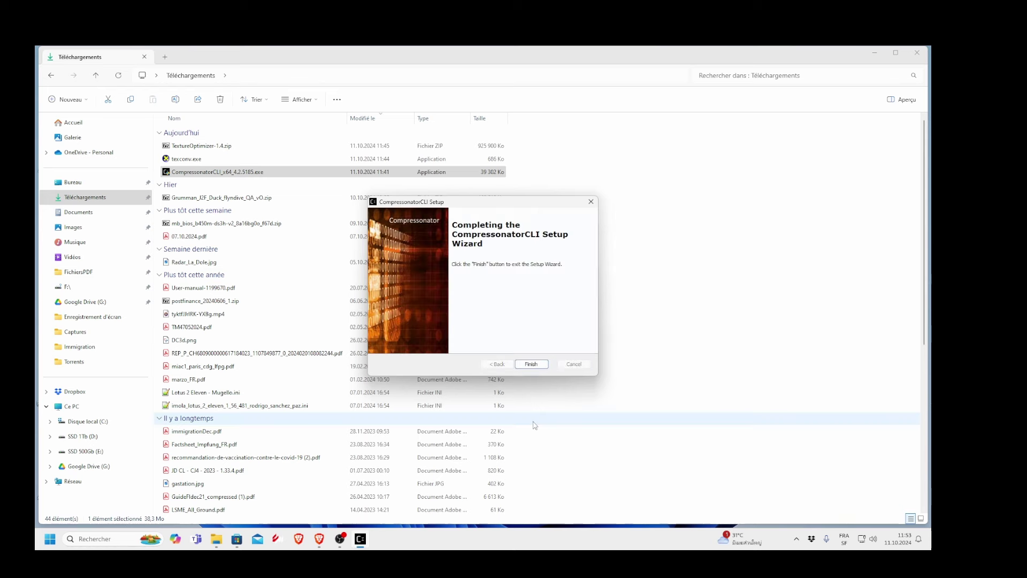
click(531, 364)
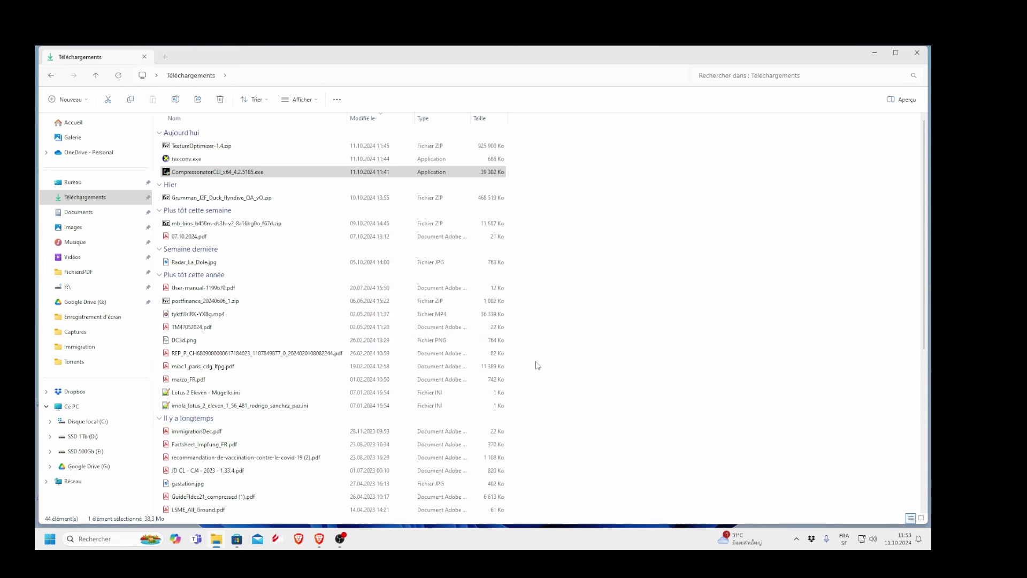
Check the installed contents of the Compressonator folder on drive E:, including its bin folder
click(99, 455)
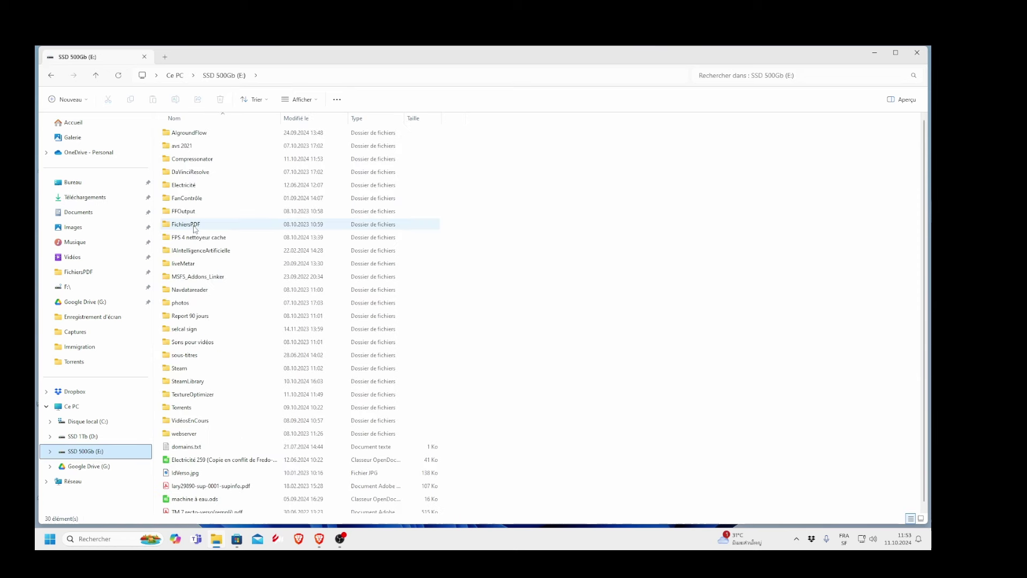
double_click(168, 159)
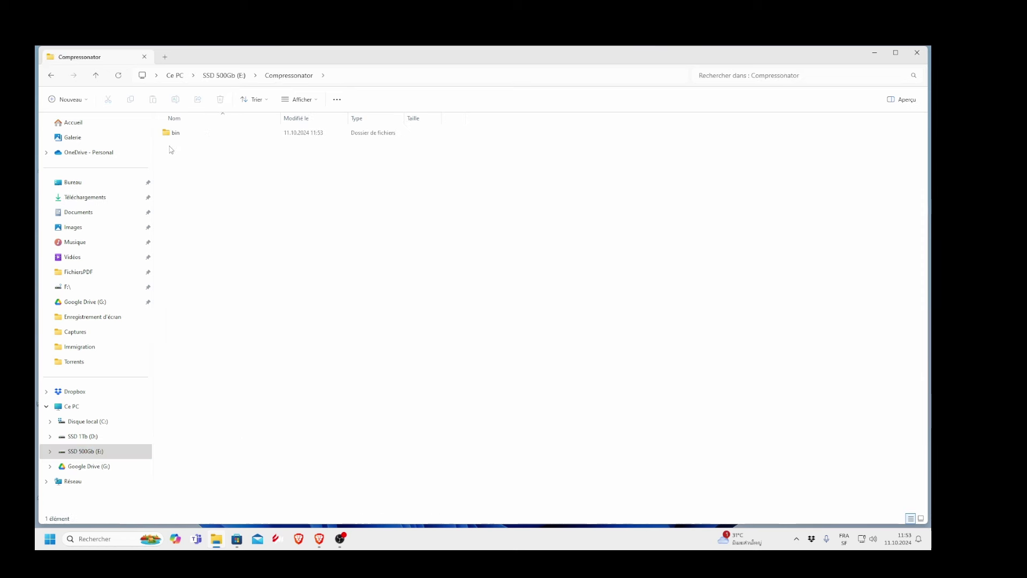
double_click(167, 133)
double_click(167, 134)
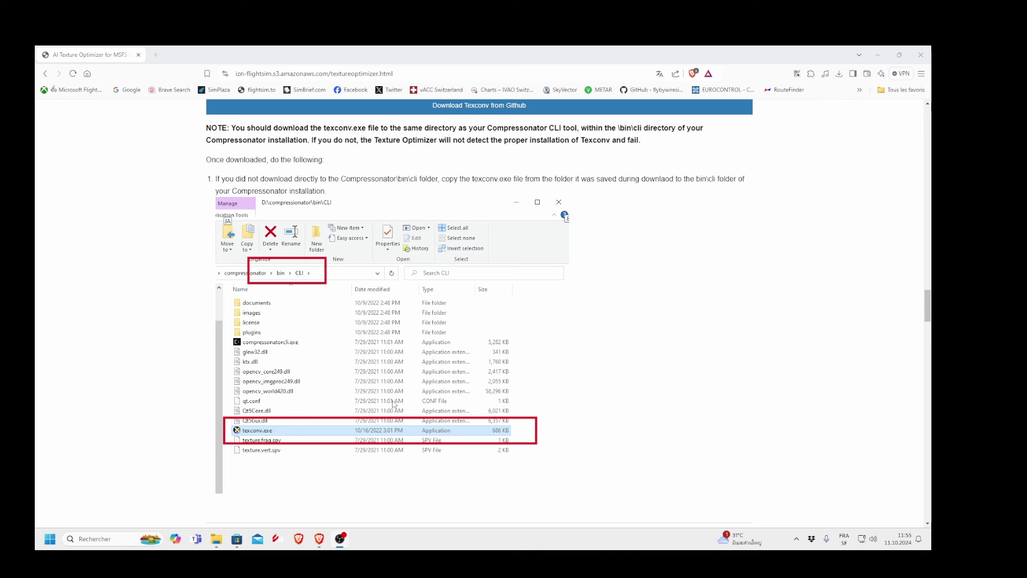
Move texconv.exe from the Téléchargements folder into E:\Compressonator\bin\CLI
click(217, 540)
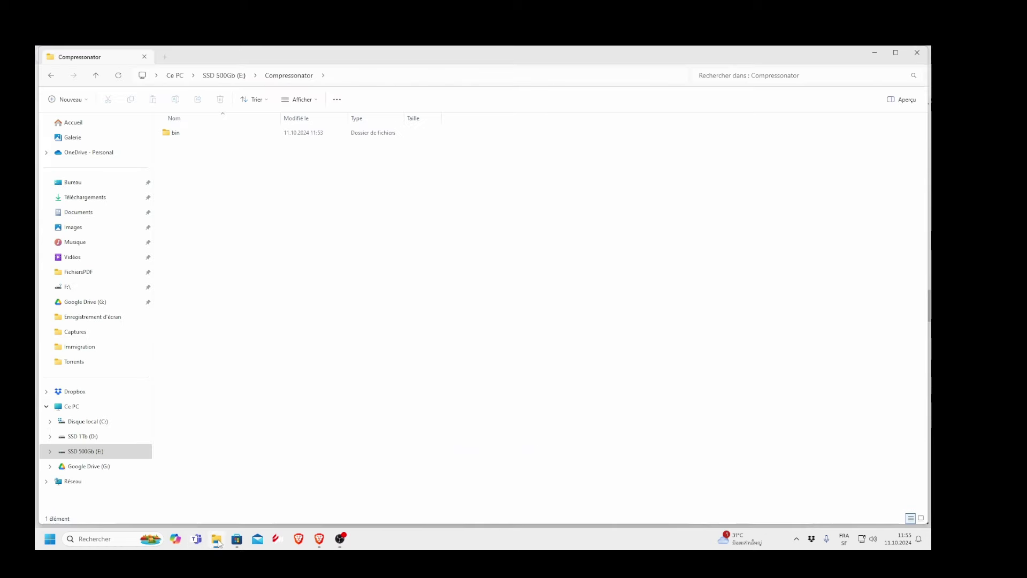
click(106, 198)
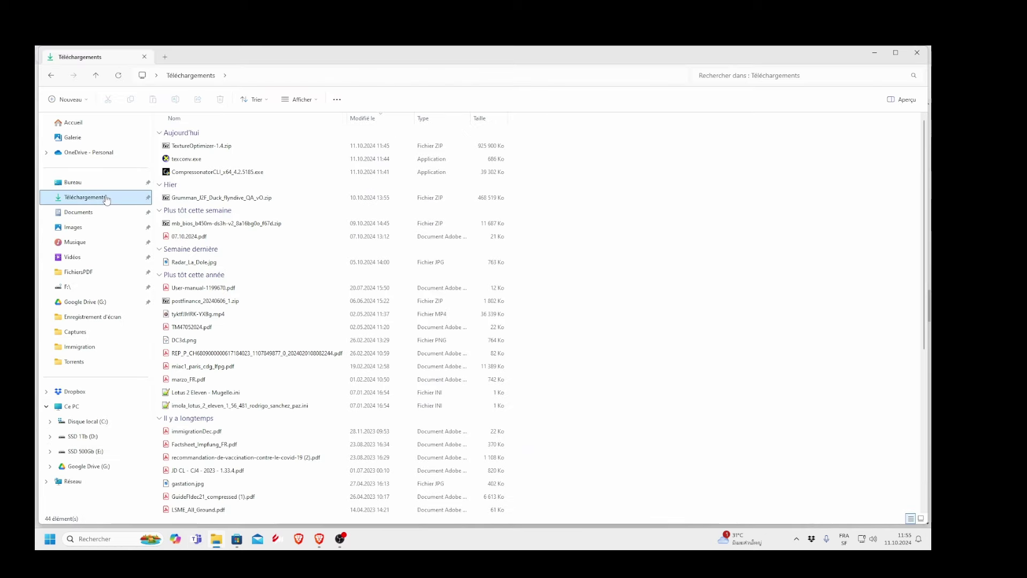
click(176, 160)
right_click(177, 162)
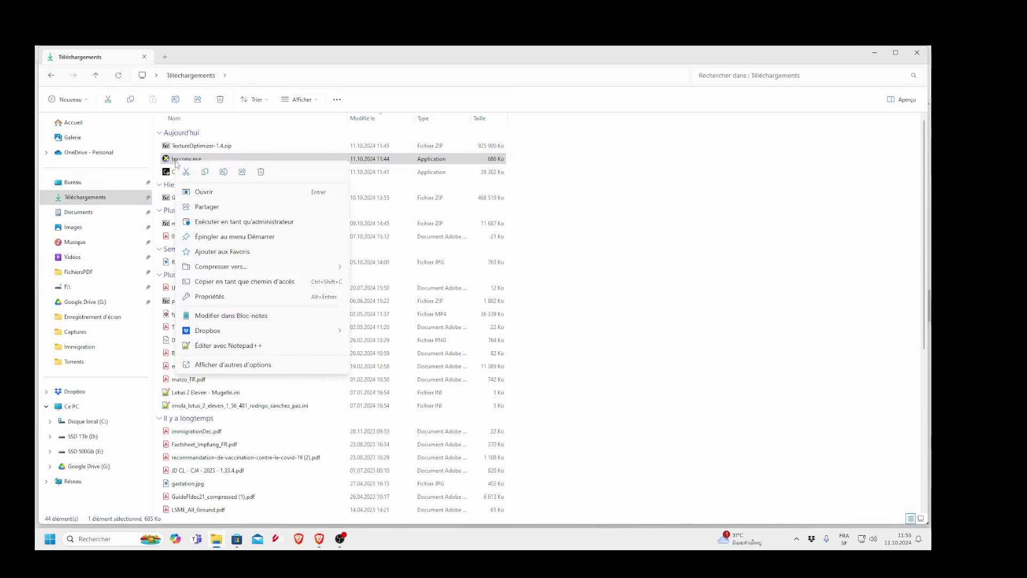
click(187, 172)
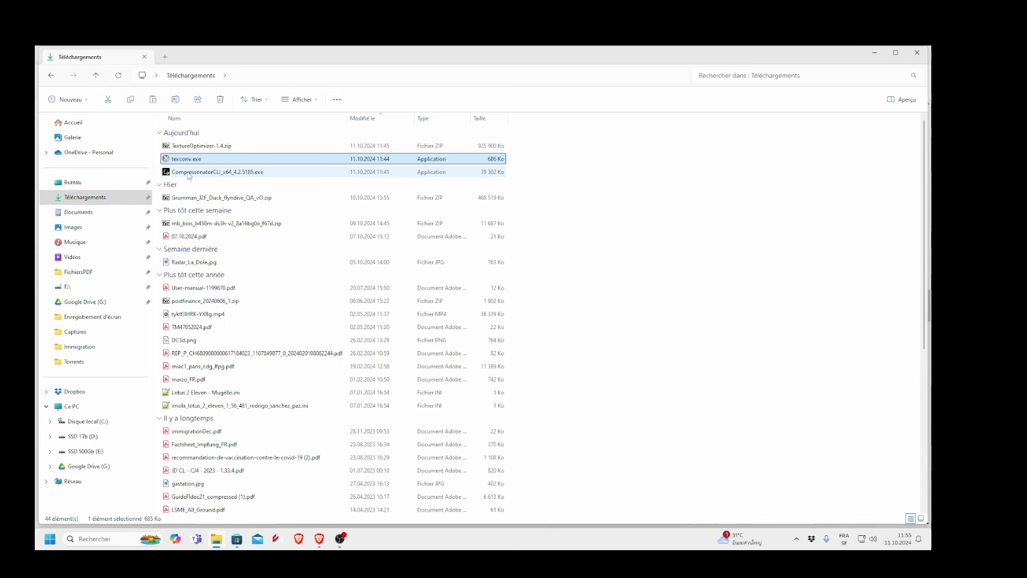
click(50, 454)
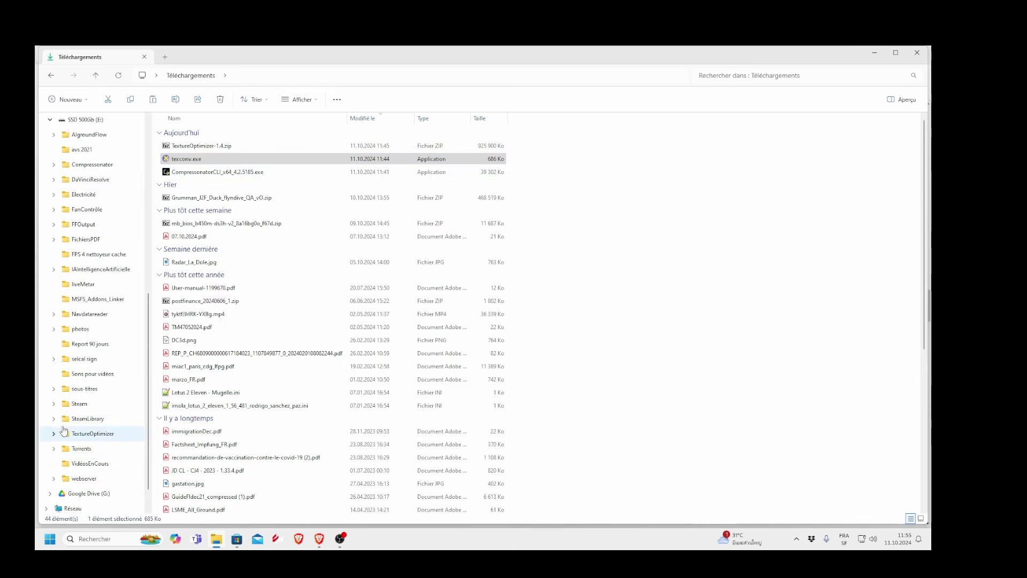
click(54, 165)
click(57, 179)
click(75, 194)
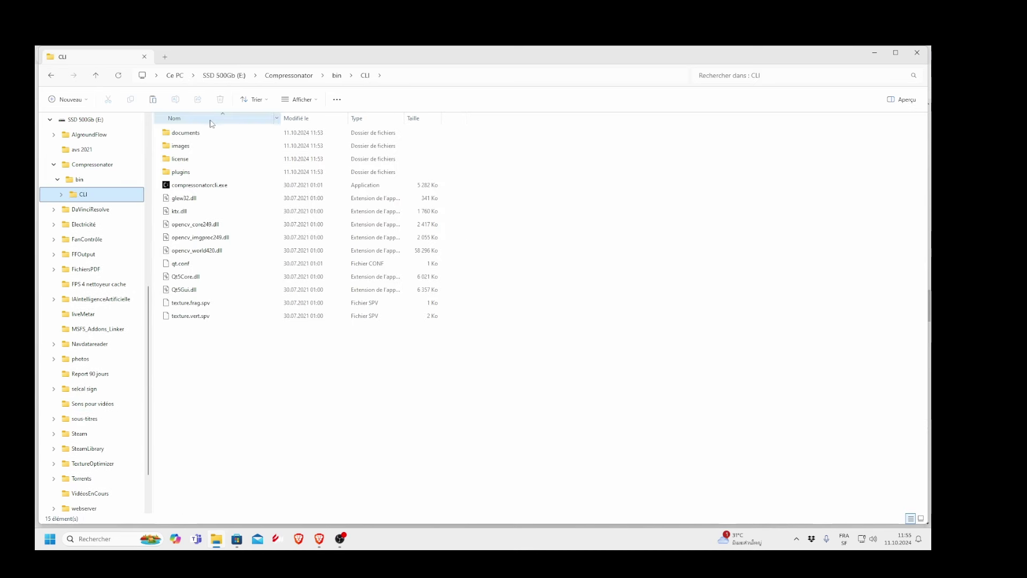
right_click(249, 357)
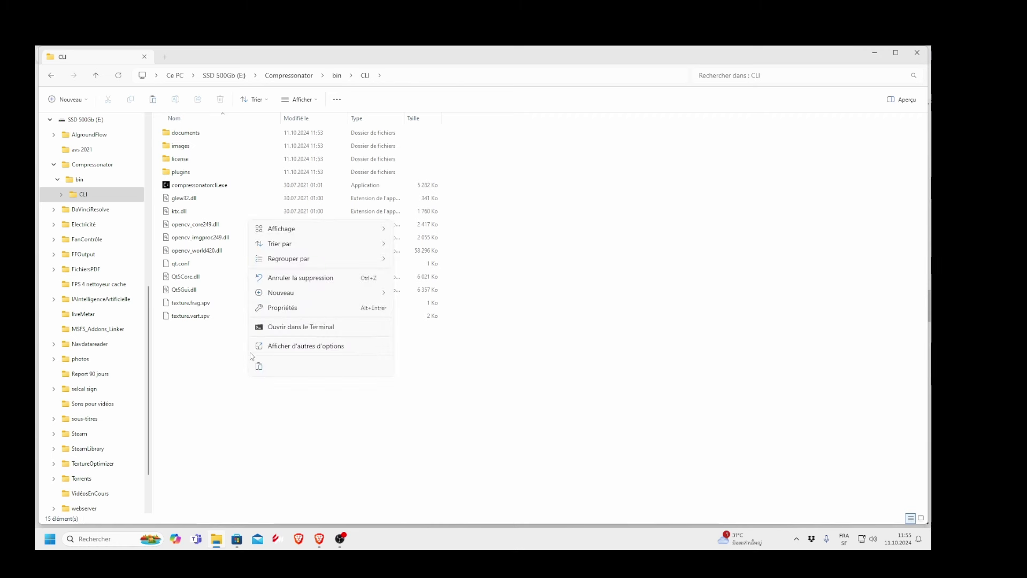
click(259, 367)
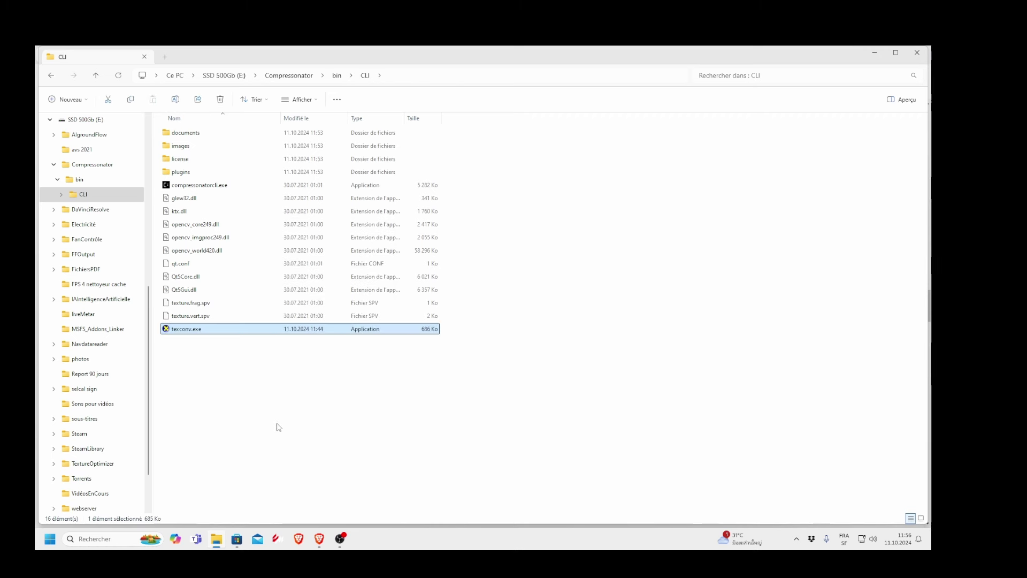
click(241, 416)
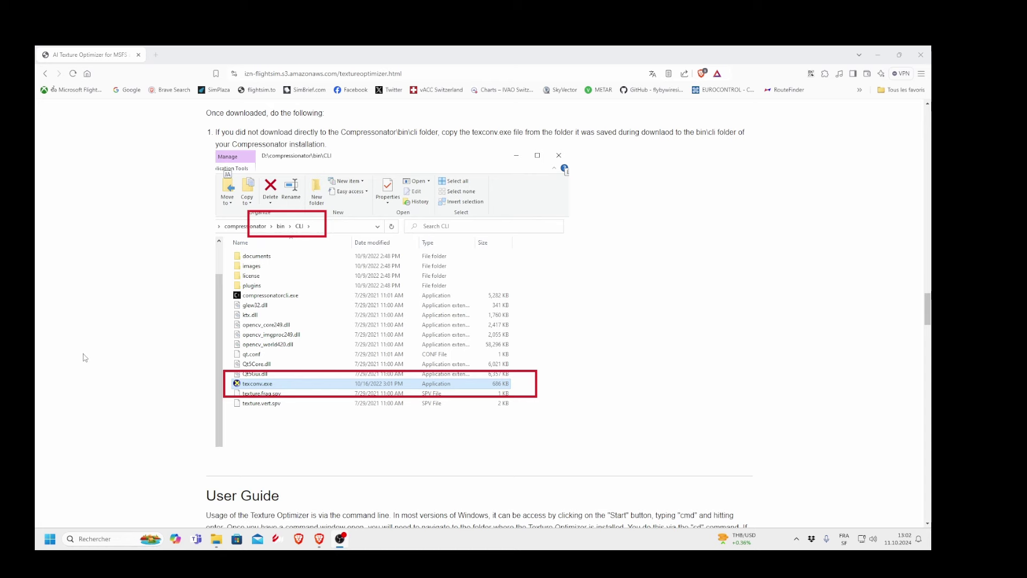
Read the User Guide section of the AI Texture Optimizer web page on command-line usage and its arguments
scroll(82, 357, down, 5)
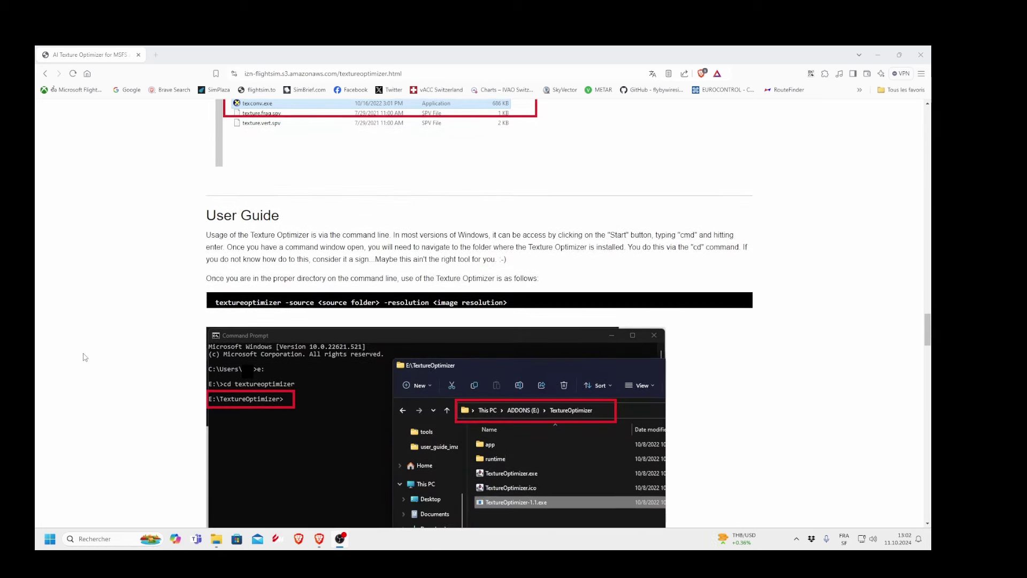
scroll(83, 357, down, 1)
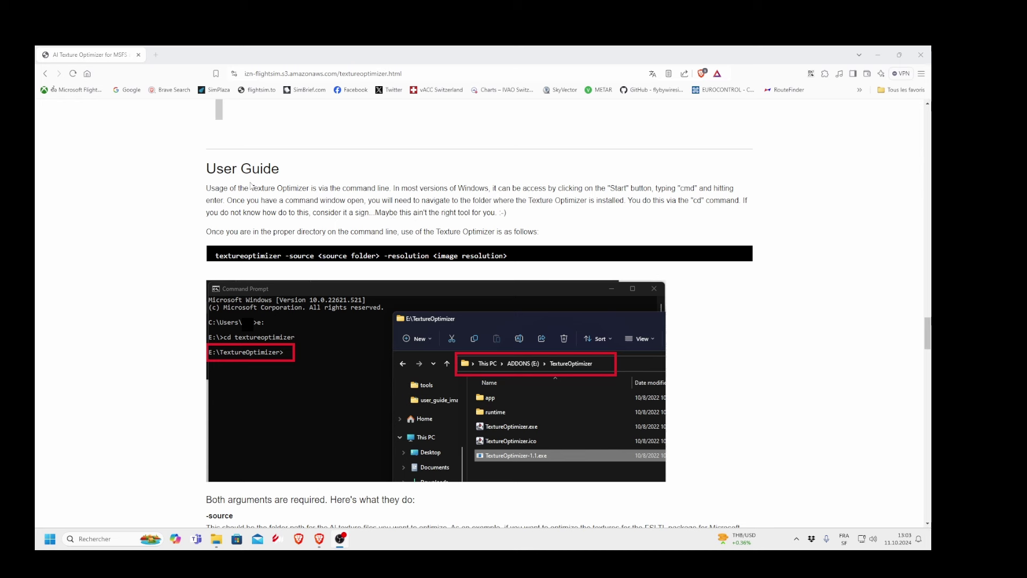
drag(206, 188, 525, 217)
right_click(451, 198)
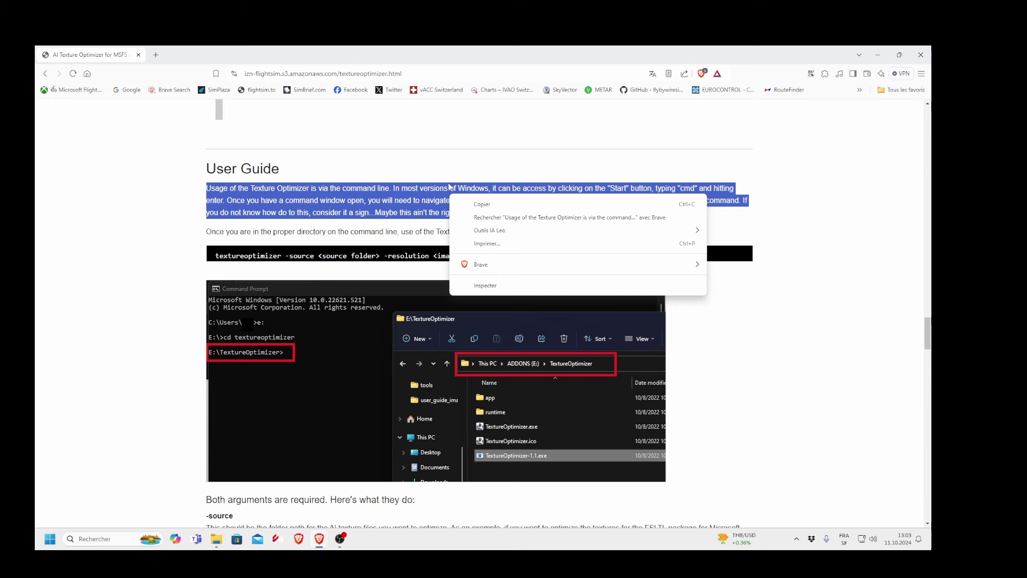
click(445, 173)
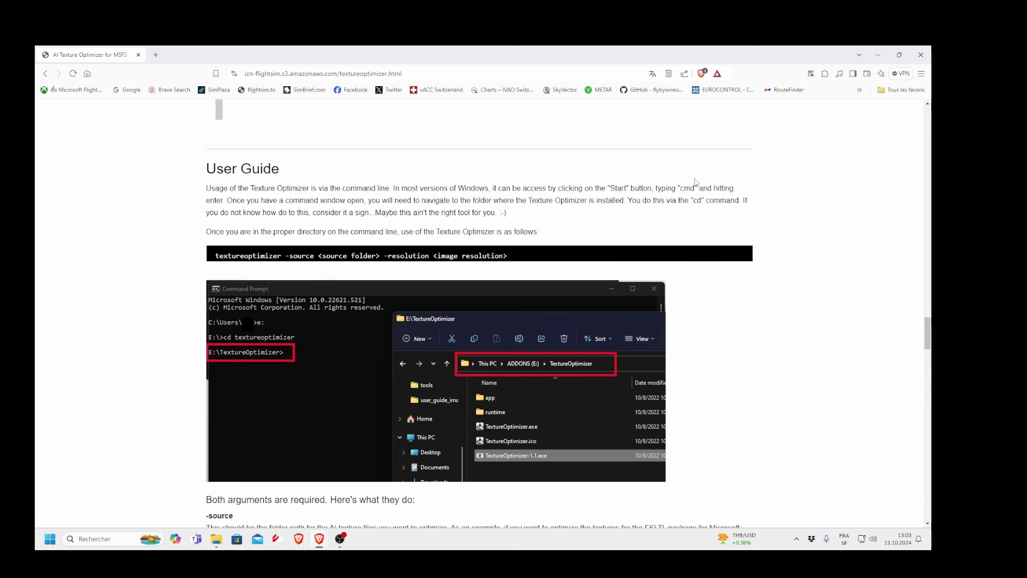
drag(206, 188, 414, 231)
click(348, 380)
Find cmd through the Windows search and open a Command Prompt window over the guide page
click(52, 543)
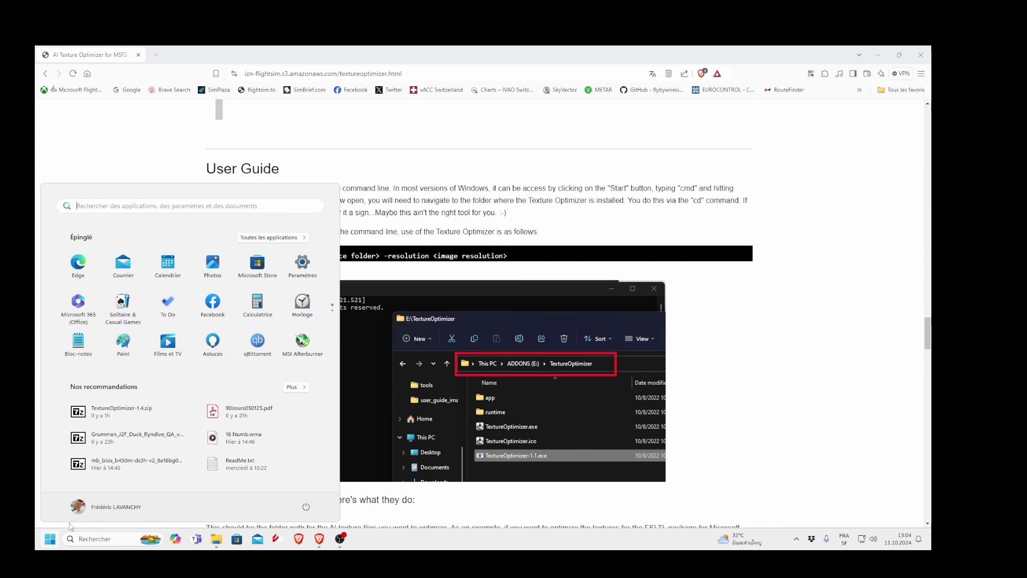
click(104, 194)
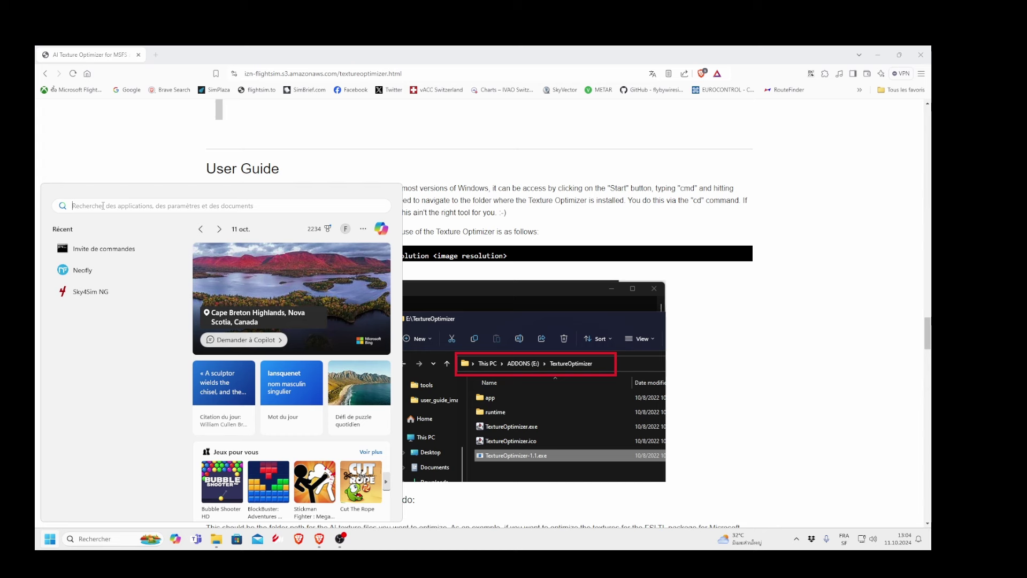
text(cmd)
key(Return)
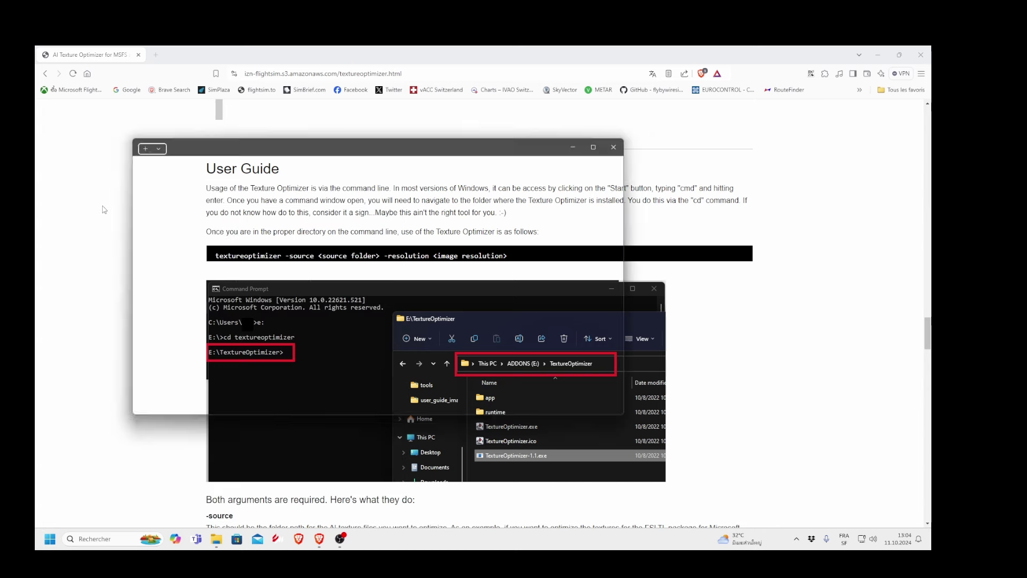
mouse_move(371, 142)
mouse_down()
mouse_move(487, 143)
mouse_move(357, 155)
mouse_move(373, 150)
mouse_up()
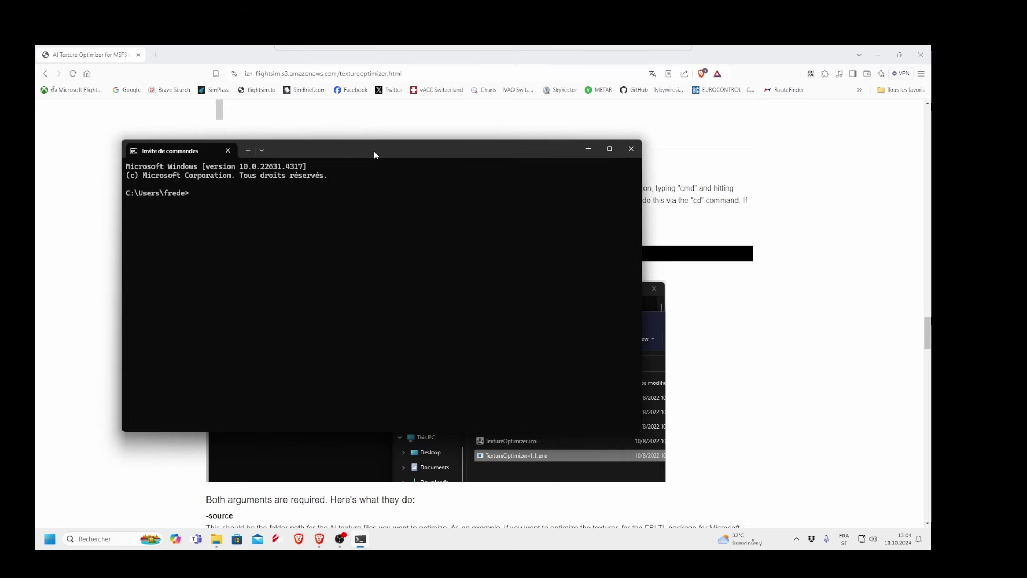
Compare the guide's directory example with the actual TextureOptimizer folder on drive E: in File Explorer, including TextureOptimizer.exe
drag(377, 150, 366, 136)
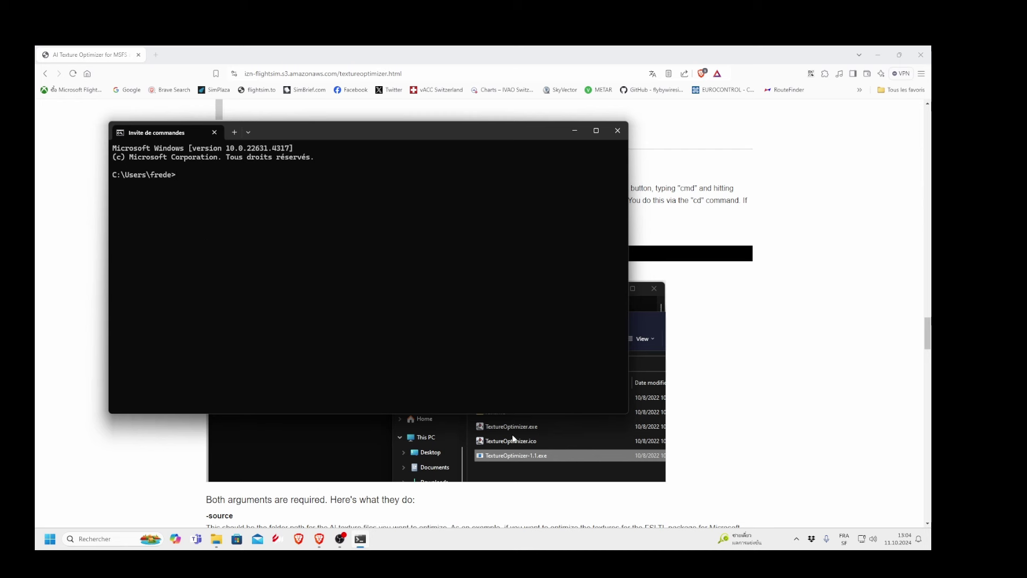
click(710, 436)
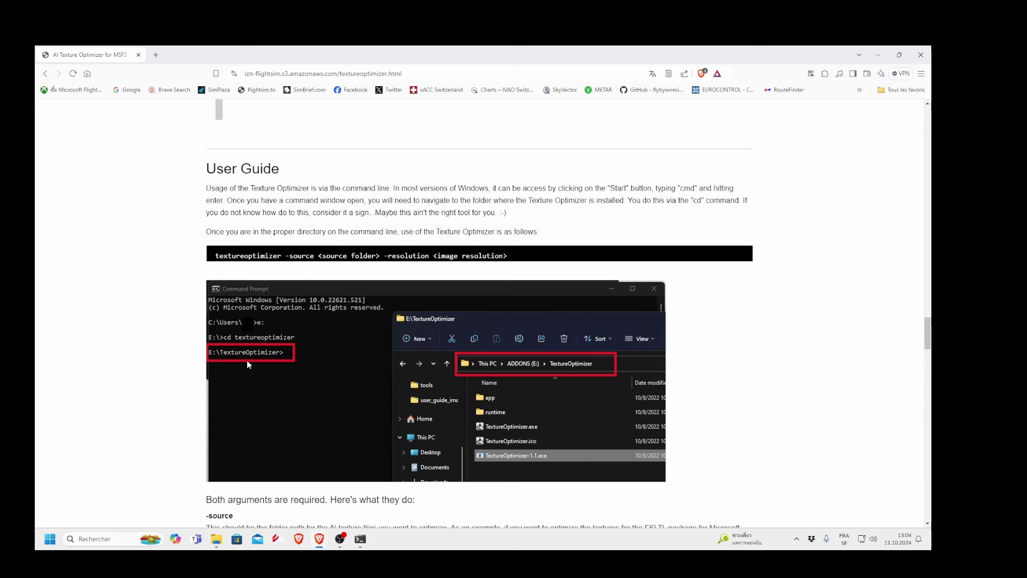
click(216, 539)
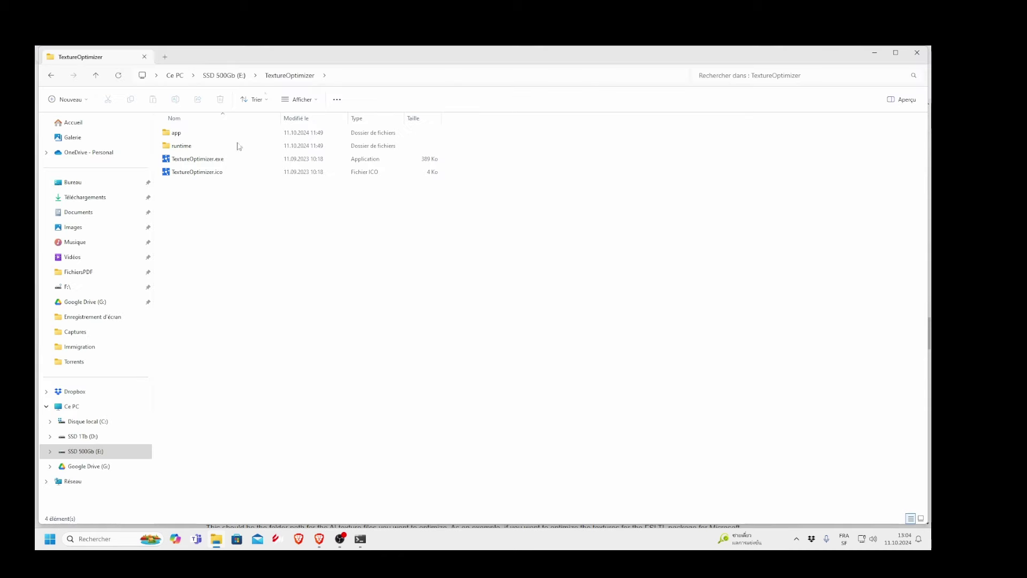
click(224, 75)
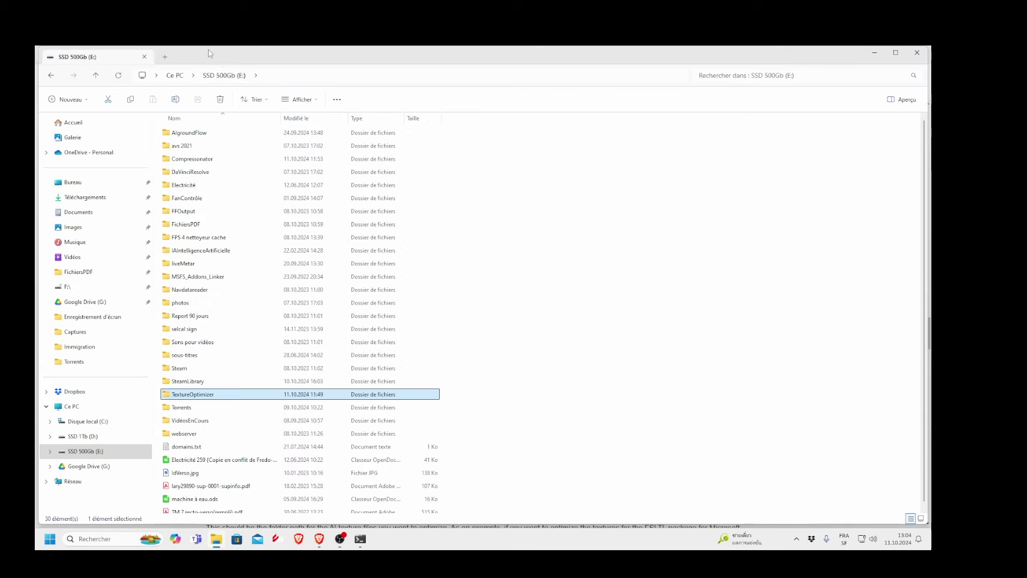
double_click(167, 399)
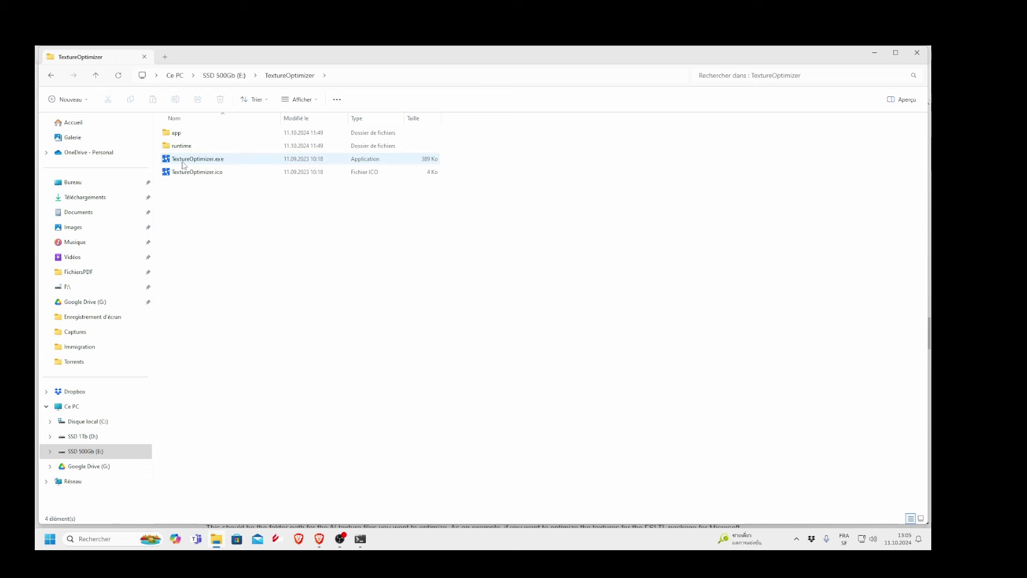
mouse_move(182, 164)
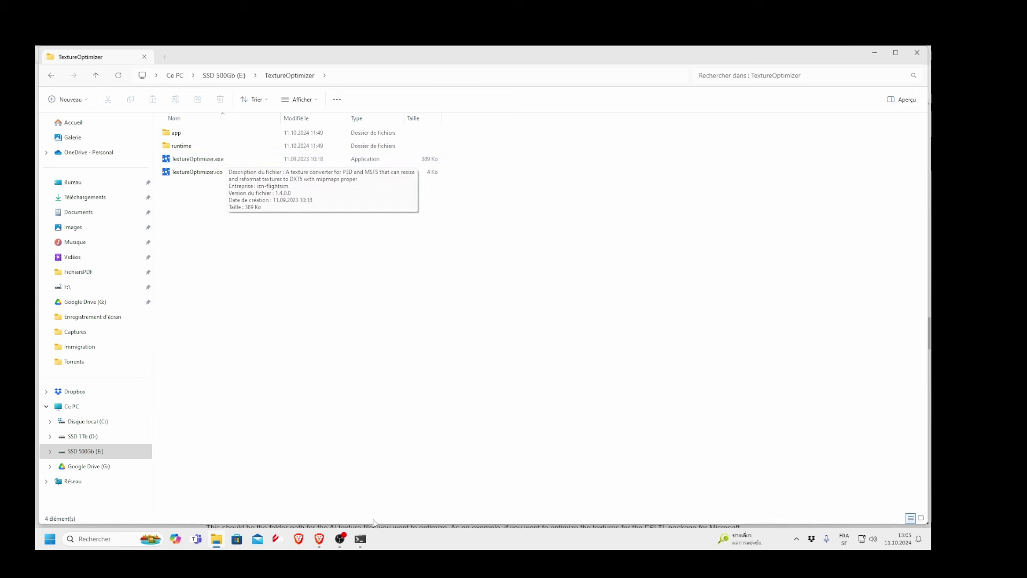
Switch to the Command Prompt, go up two levels to C:\ with cd.., and try to change to the other drive with cd E:
click(363, 541)
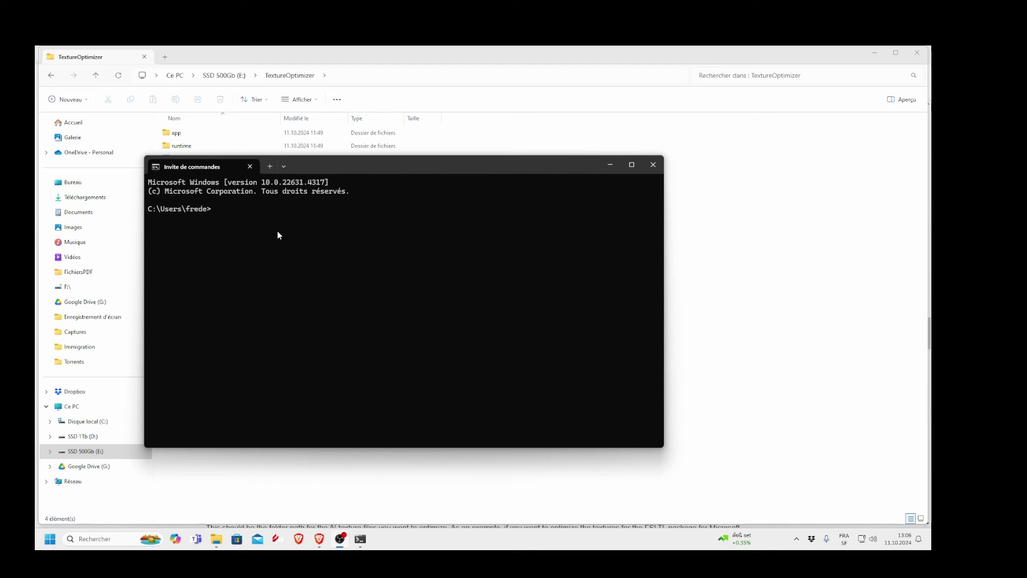
click(263, 225)
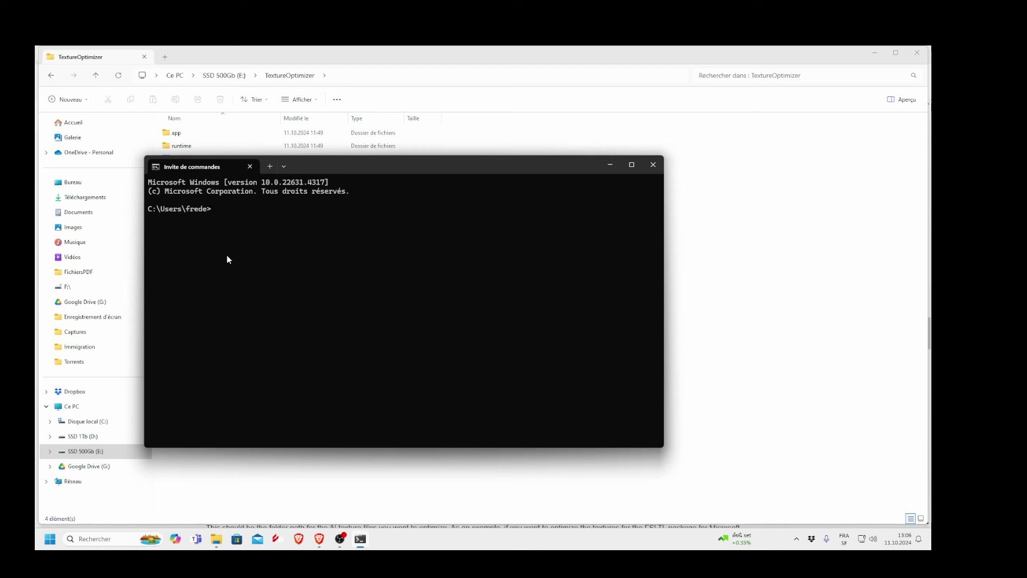
text(cd..)
key(Return)
text(cd..)
key(Return)
text(cd E:)
key(Return)
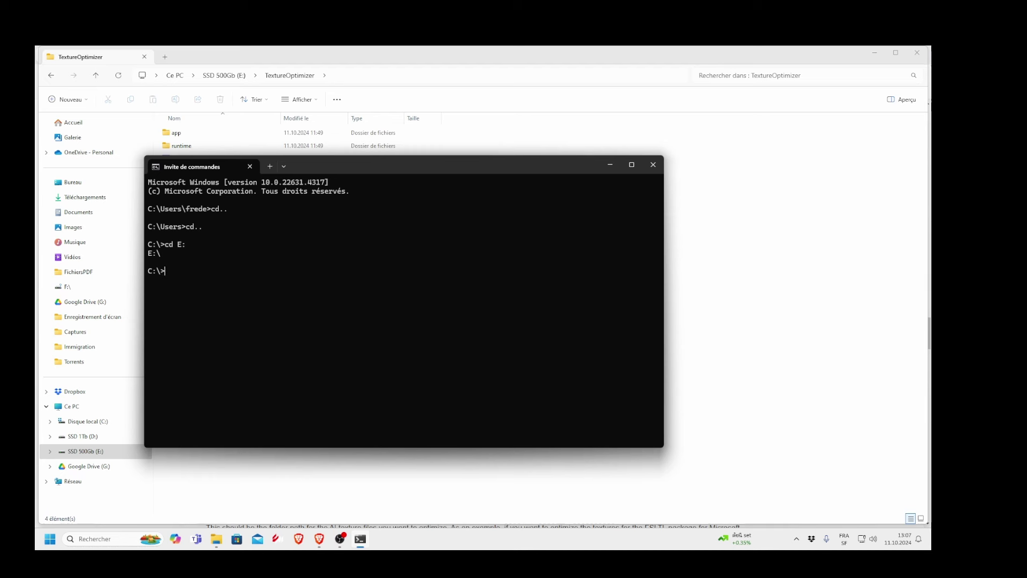
Change the Command Prompt to drive E: and enter the TextureOptimizer directory
text(E:)
key(Return)
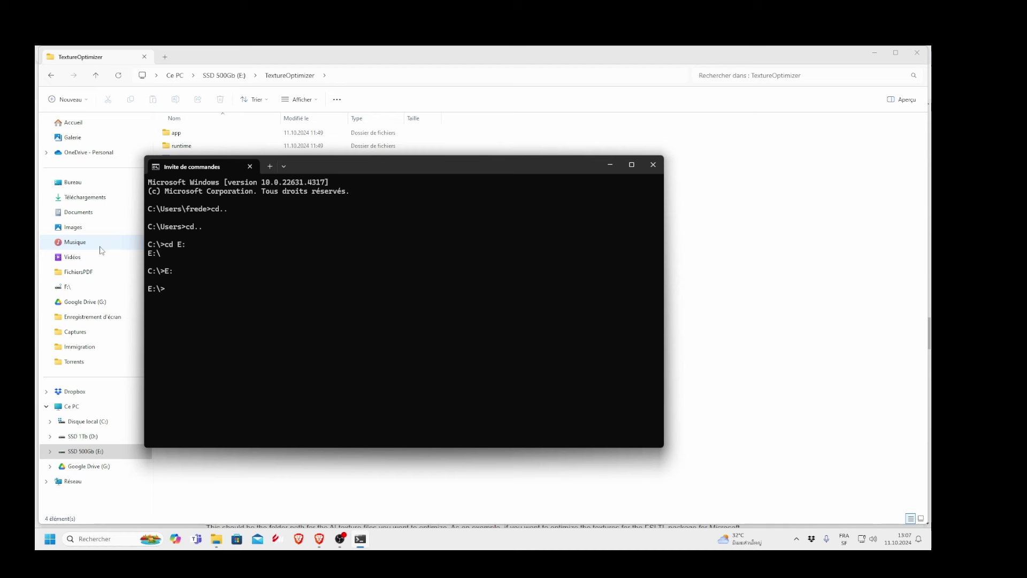
text(cd TextureOptimizer)
key(Return)
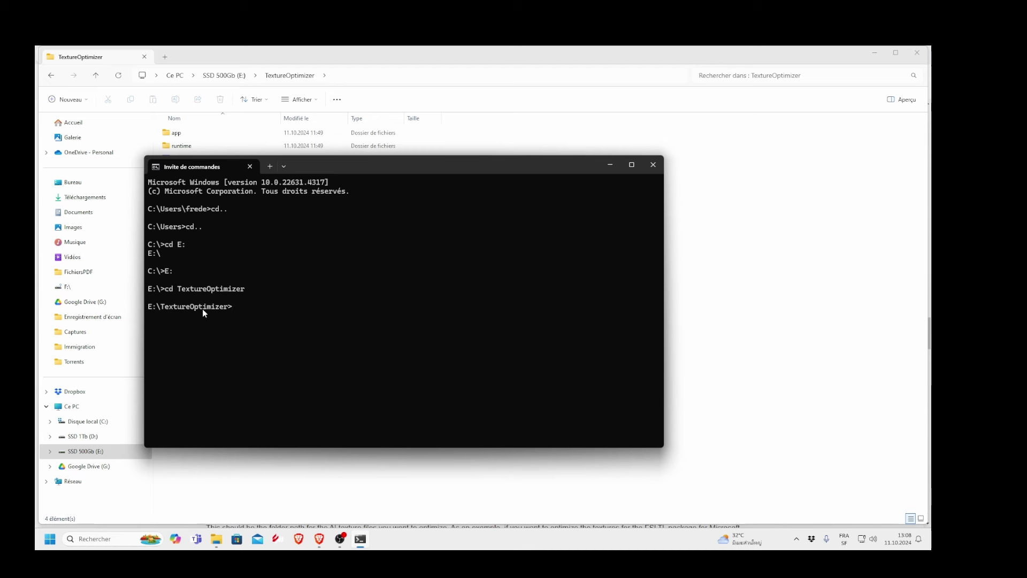
Recheck the TextureOptimizer folder's location on drive E: in File Explorer and return to the Command Prompt
click(217, 77)
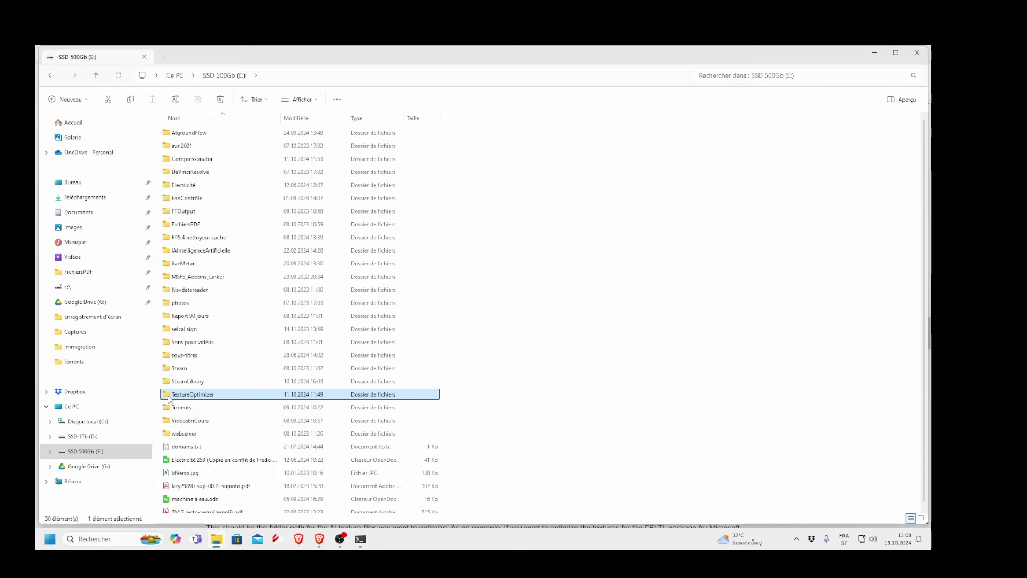
double_click(169, 398)
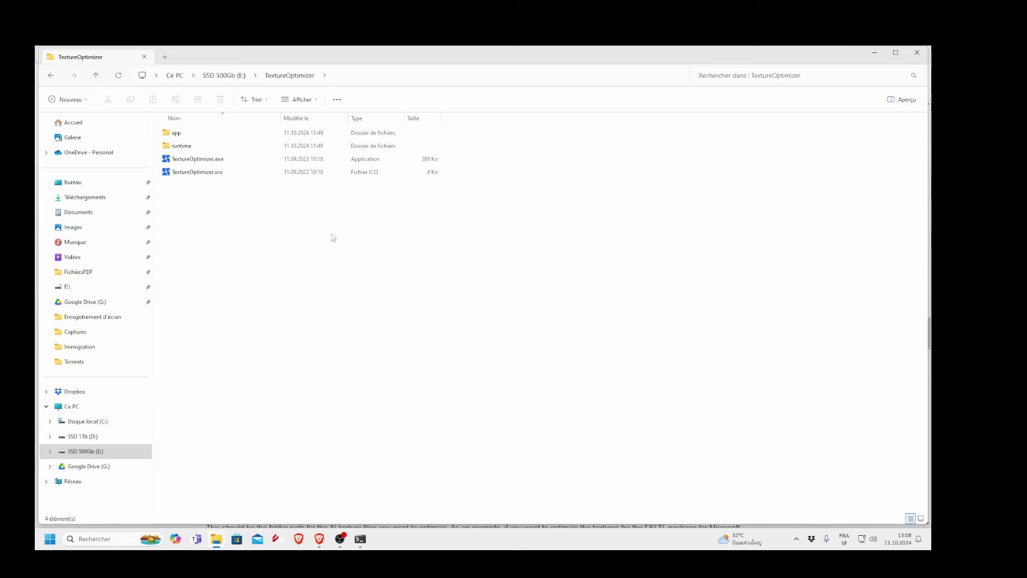
click(362, 539)
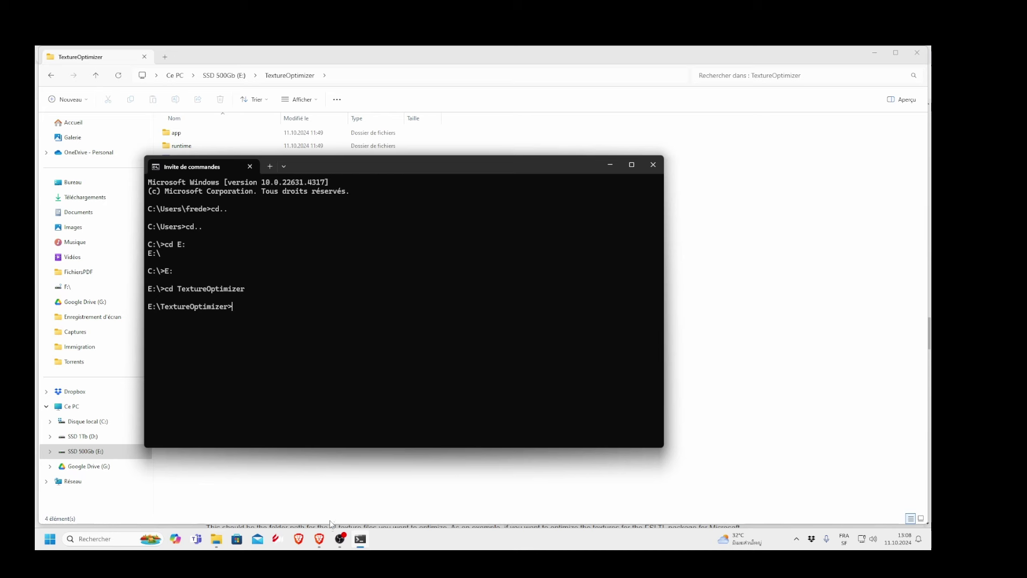
Copy the textureoptimizer usage line with its -source and -resolution placeholders from the browser guide and paste it at the E:\TextureOptimizer prompt
mouse_move(321, 541)
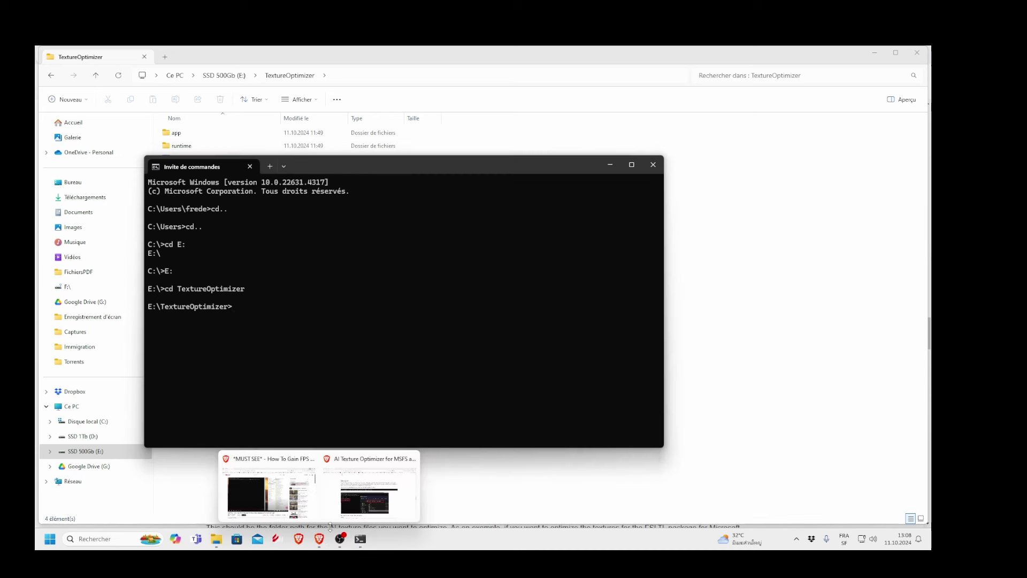
click(369, 493)
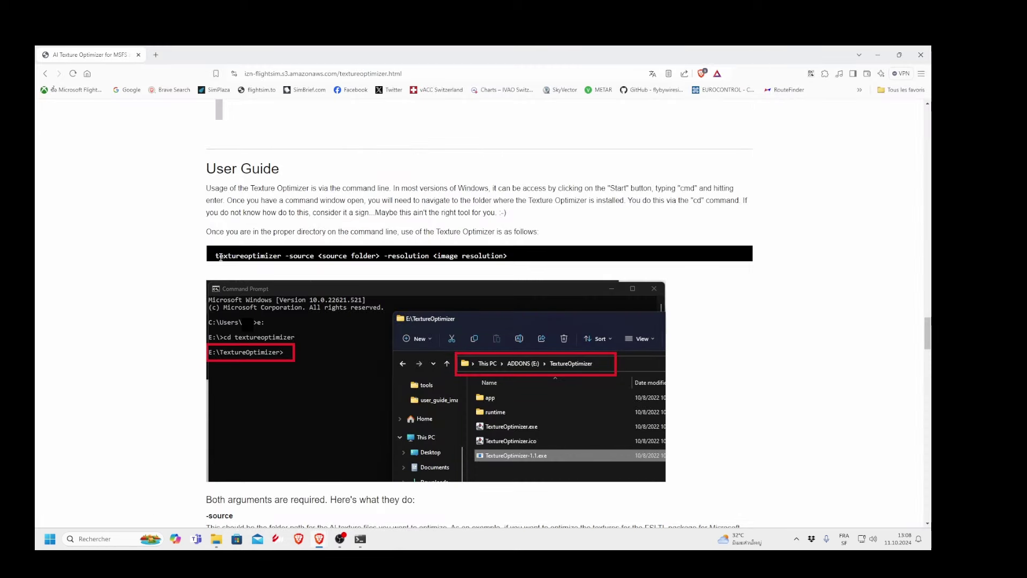
drag(216, 256, 530, 260)
key(ctrl+c)
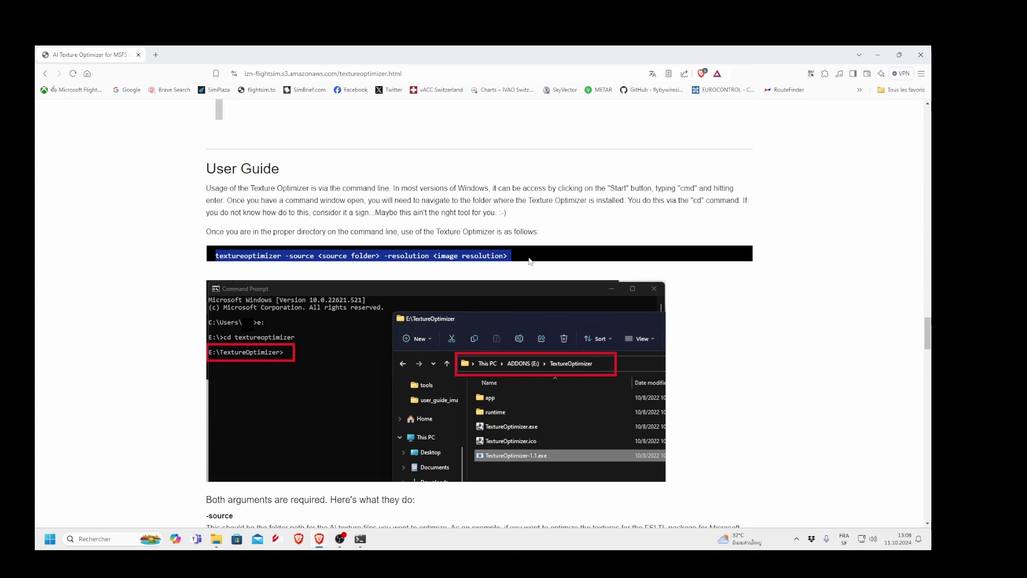
right_click(365, 256)
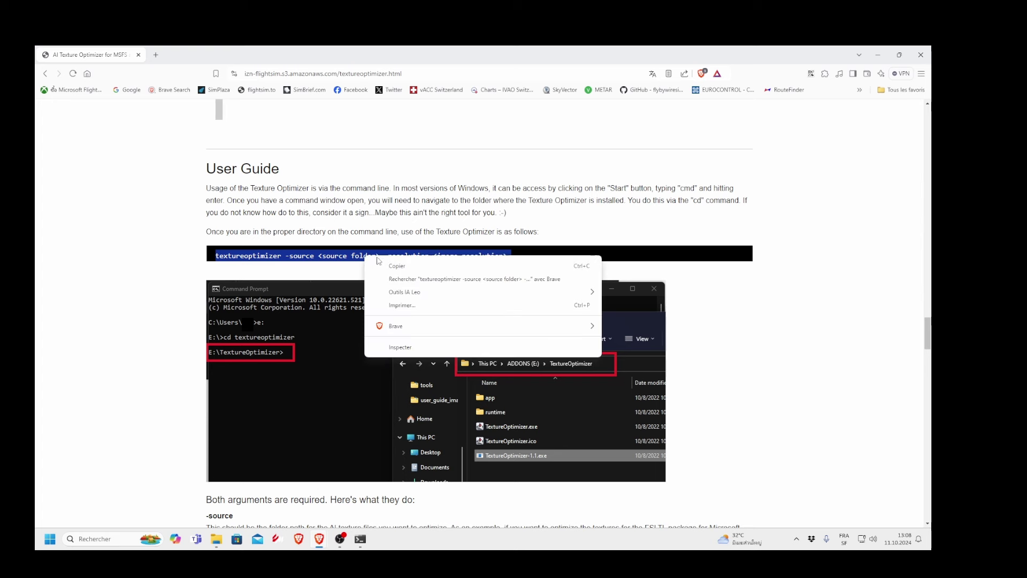
click(385, 266)
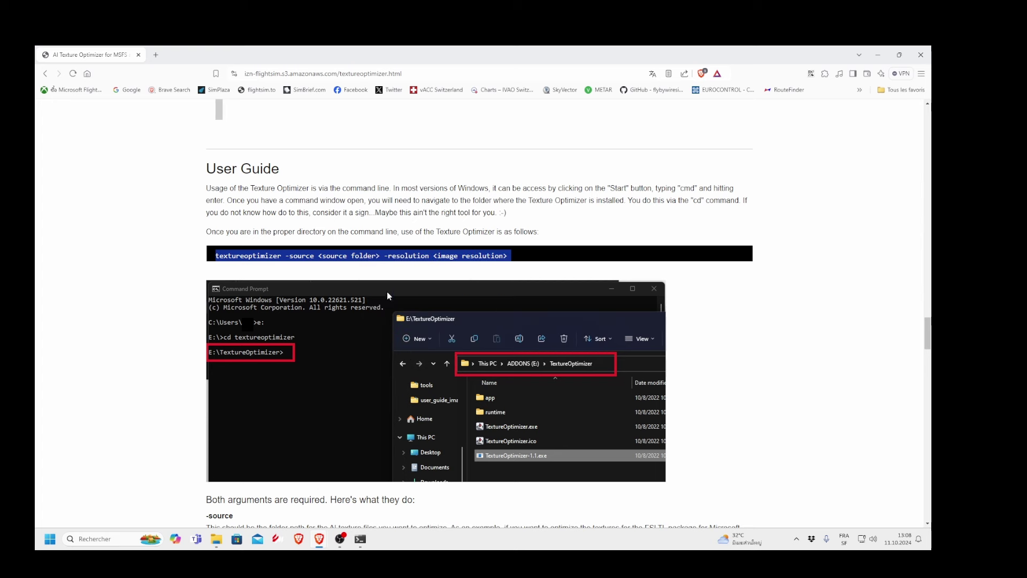
click(362, 541)
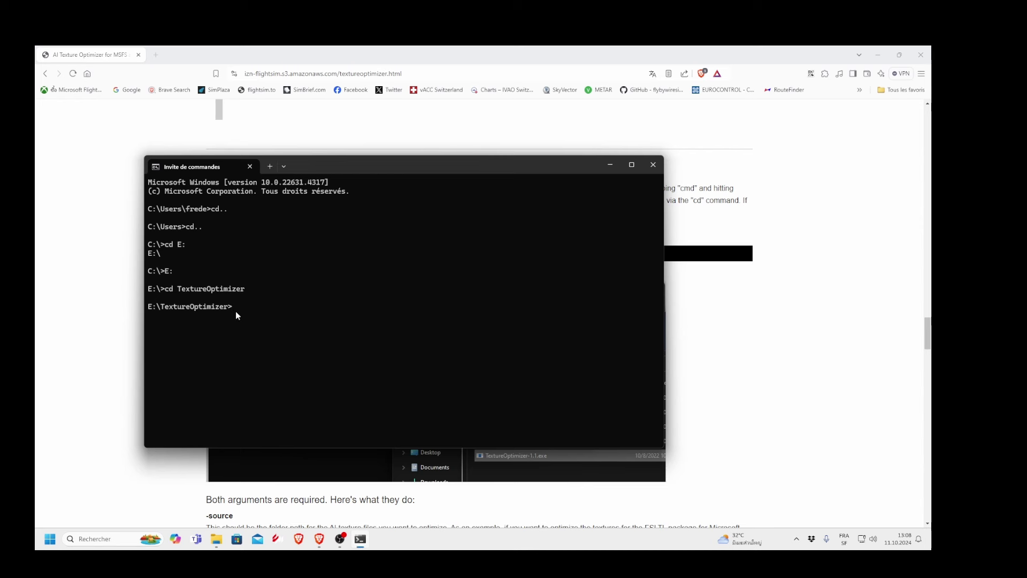
key(ctrl+v)
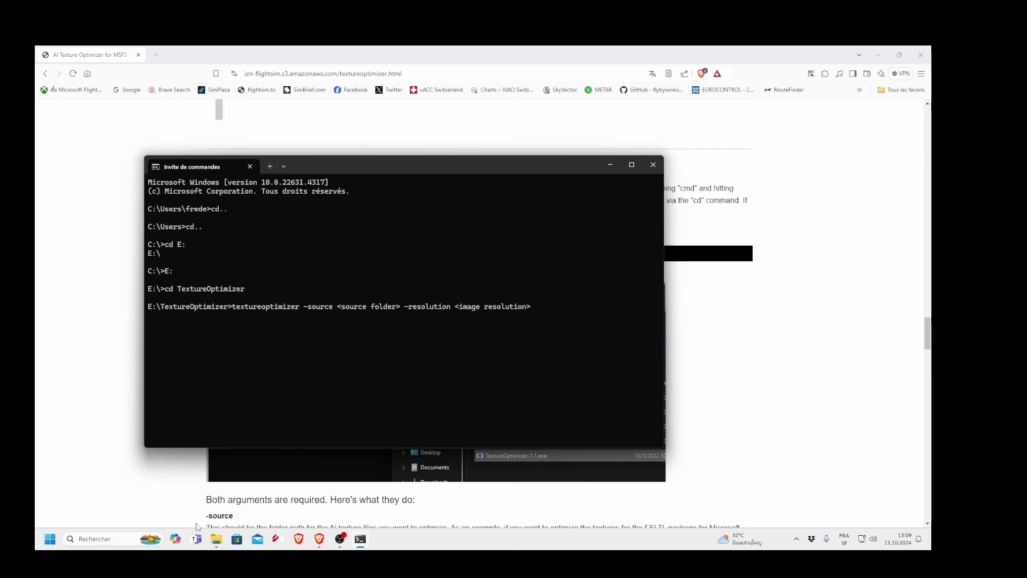
Browse in File Explorer to D:\Addons SSD D\Flybywire and select the fsltl-traffic-base folder
click(217, 540)
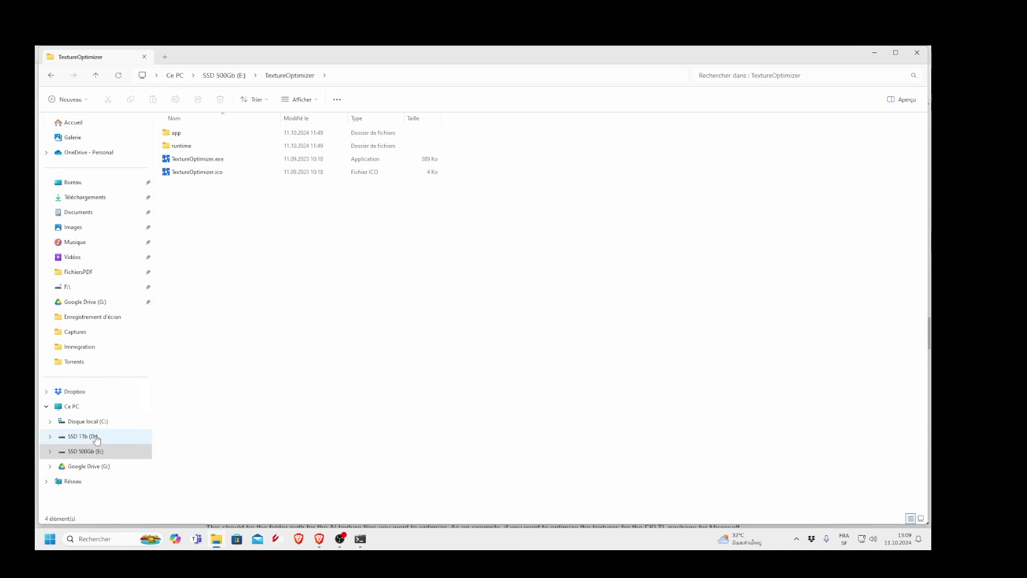
click(126, 436)
double_click(168, 134)
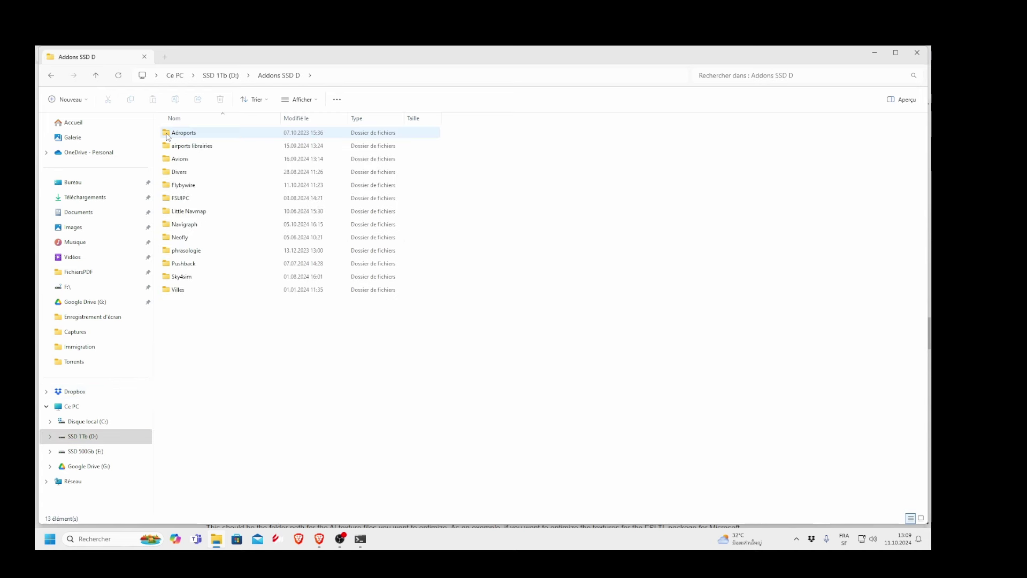
double_click(170, 186)
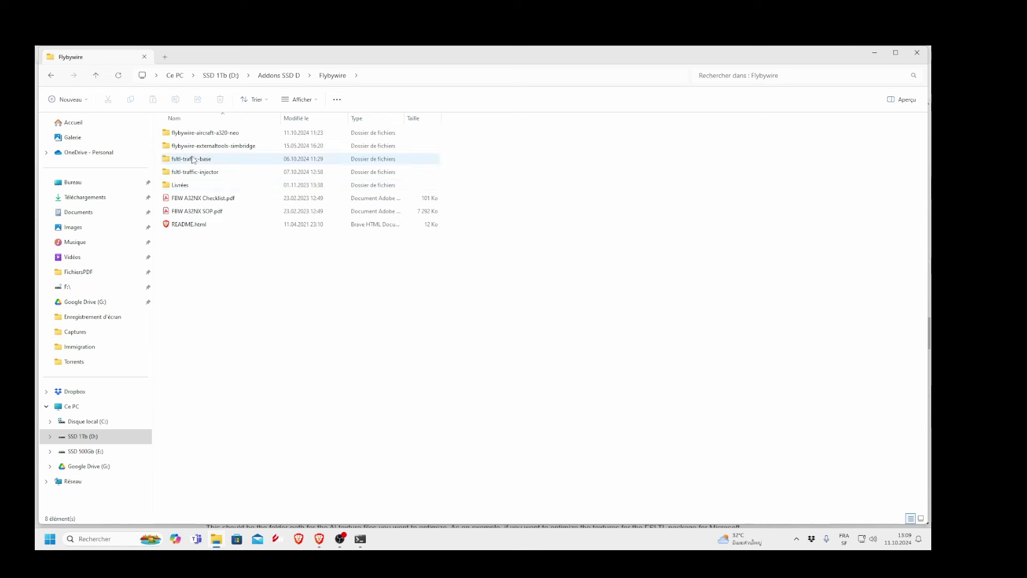
click(188, 160)
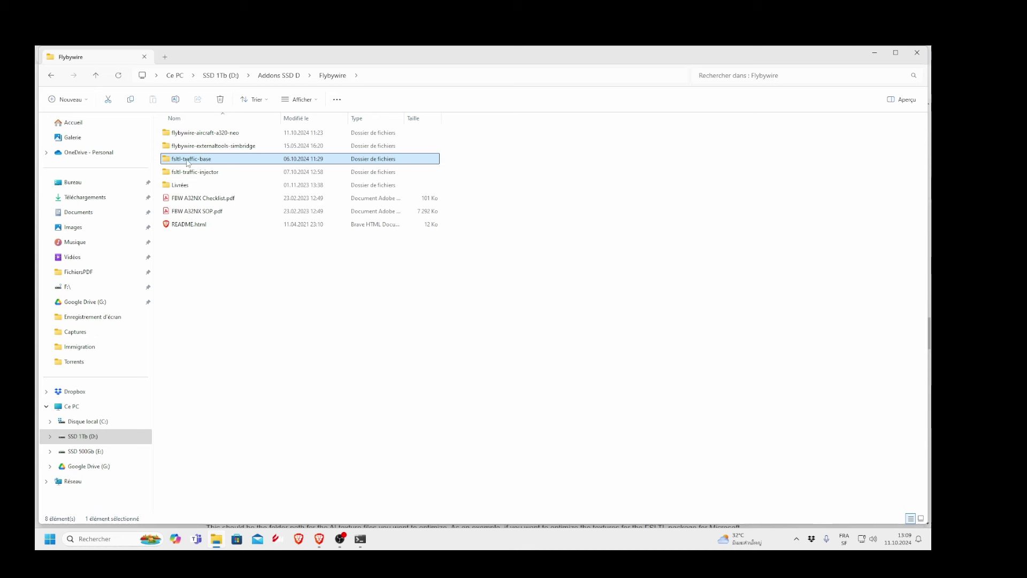
mouse_move(190, 163)
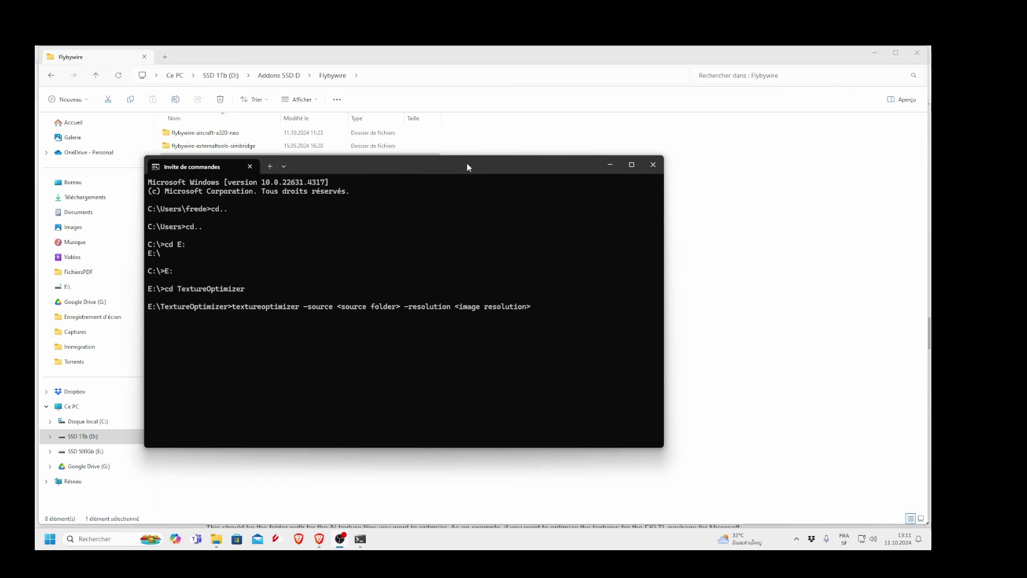
Move the Command Prompt window clear of the fsltl-traffic-base folder and copy that folder's path
drag(467, 168, 498, 173)
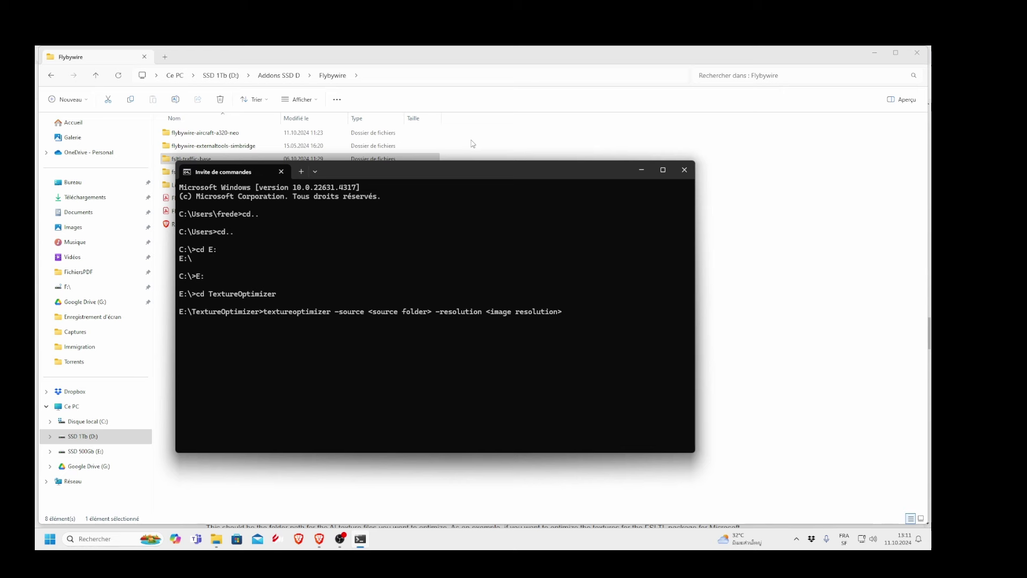
drag(491, 172, 503, 206)
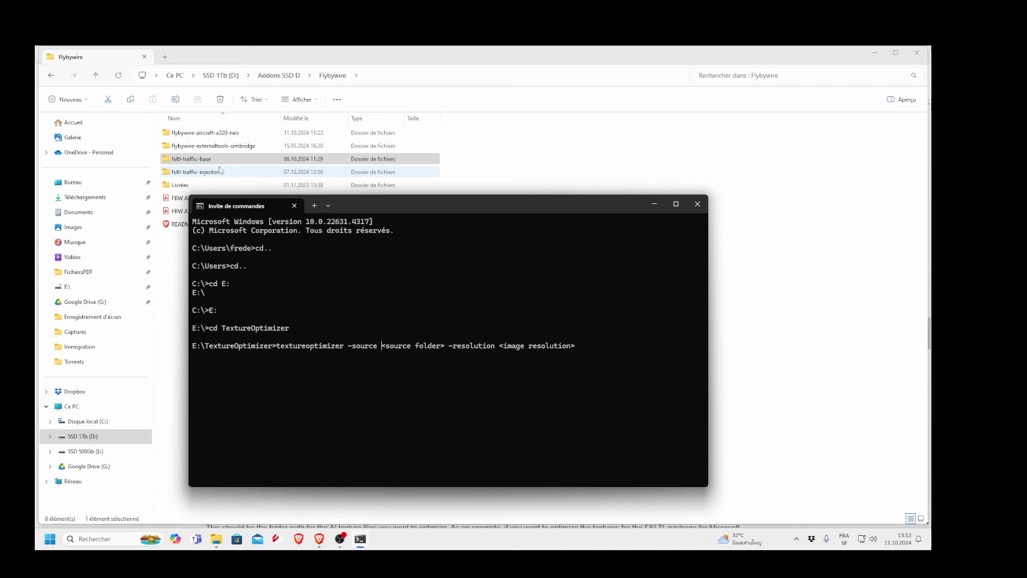
click(276, 195)
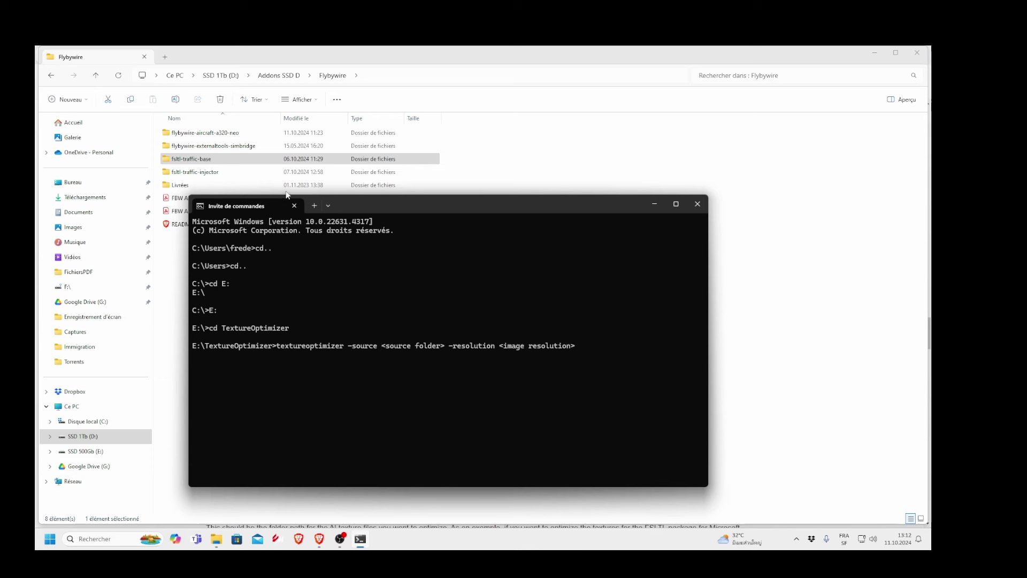
click(219, 161)
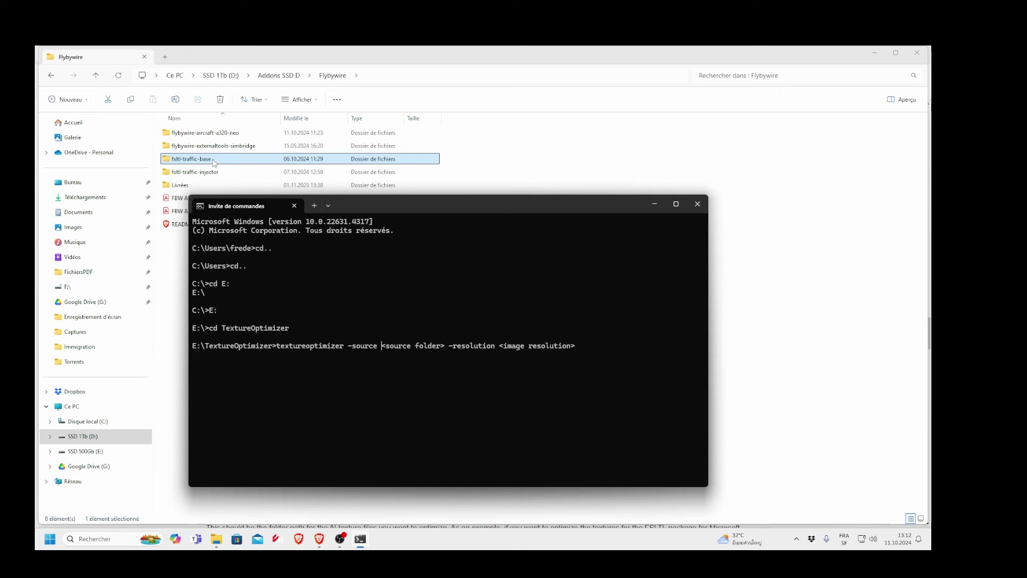
right_click(212, 162)
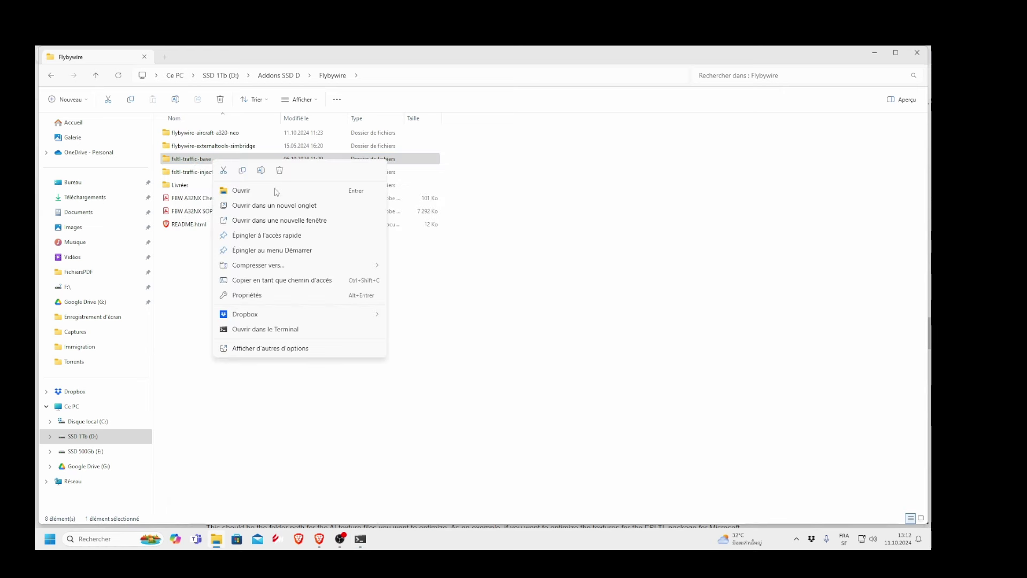
click(272, 282)
Replace the <source folder> placeholder in the Command Prompt line with "D:\Addons SSD D\Flybywire\fsltl-traffic-base"
click(360, 539)
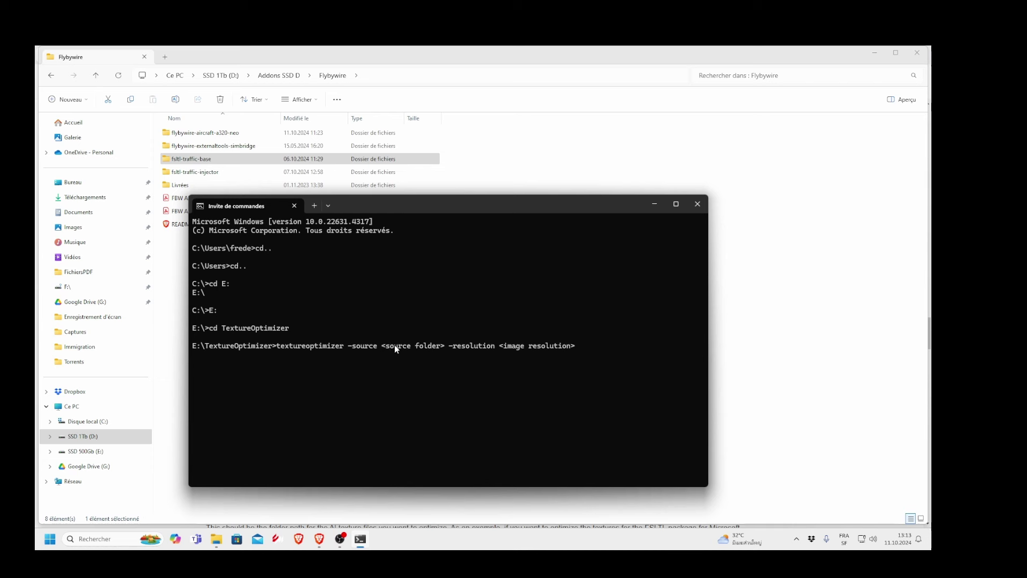
text("D:\Addons SSD D\Flybywire\fsltl-traffic-base")
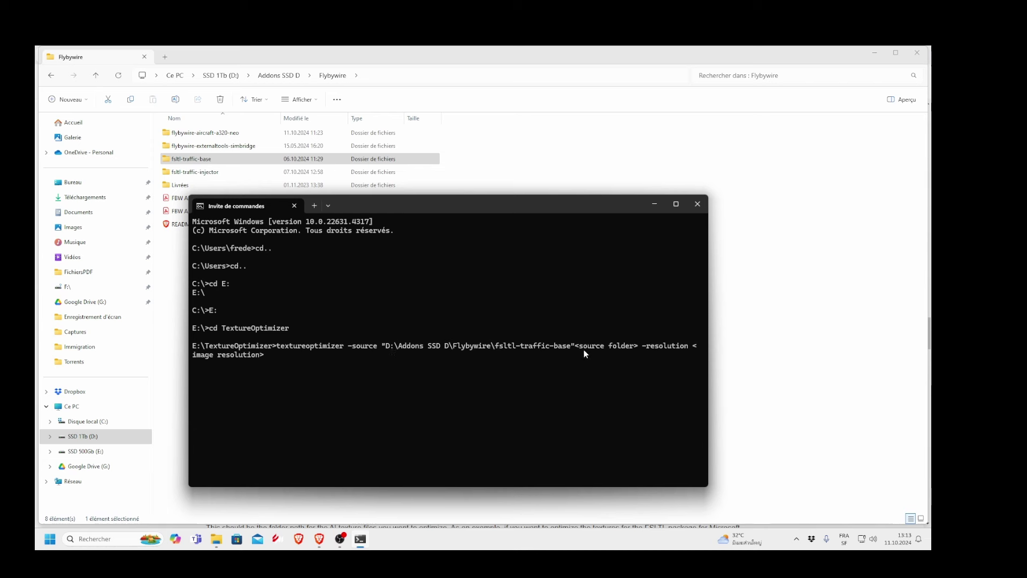
key(Delete)
key(Delete)
key(Delete)
key(Delete)
key(Delete)
key(Delete)
key(Delete)
key(Delete)
key(Delete)
key(Delete)
key(Delete)
key(Delete)
key(Delete)
key(Delete)
key(Delete)
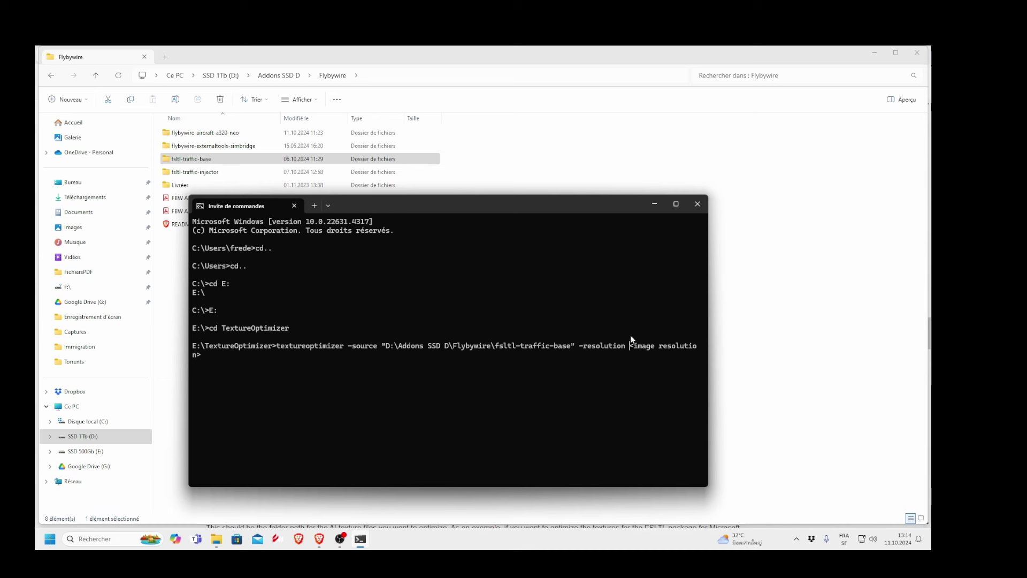
Switch to the AI Texture Optimizer guide in the browser and read the -source and -resolution explanations and the complete command line example
mouse_move(319, 539)
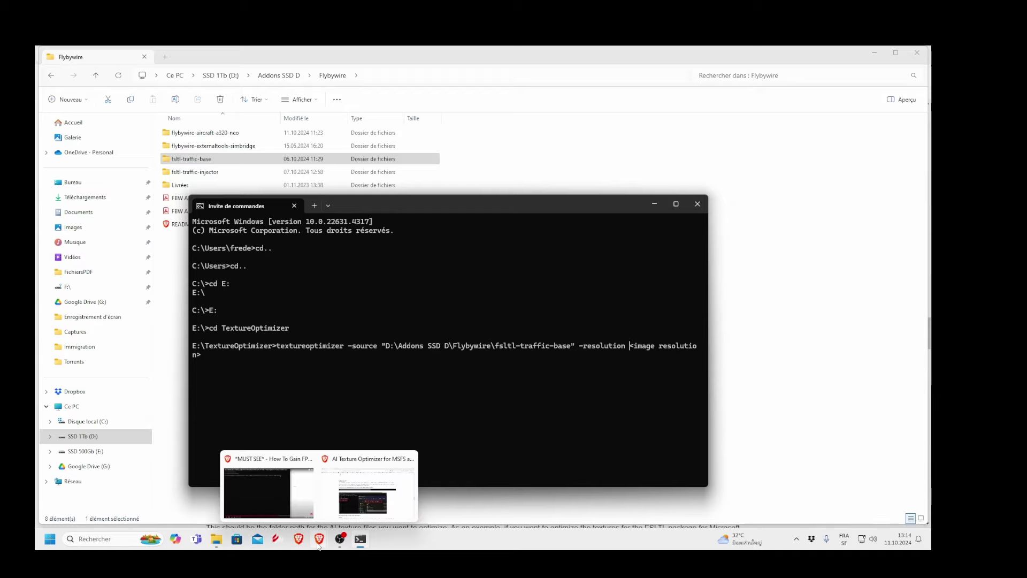
click(359, 514)
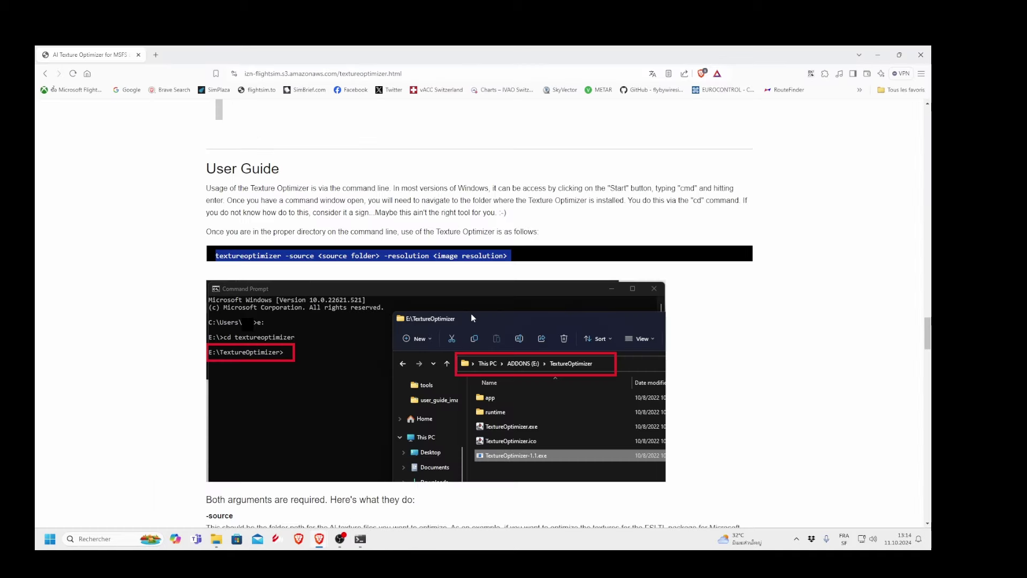
scroll(470, 319, down, 5)
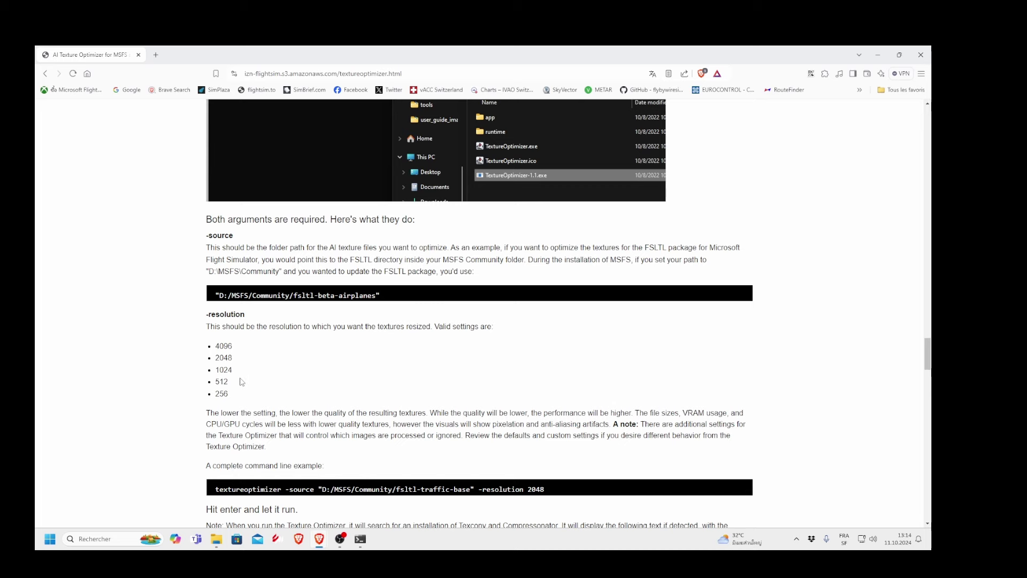
scroll(244, 381, down, 3)
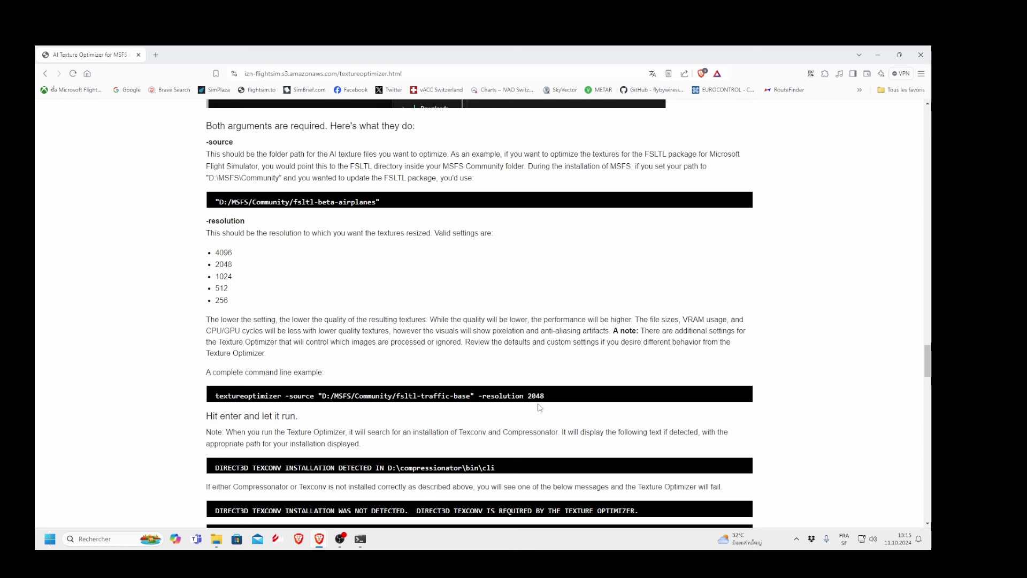
Return to the Command Prompt and replace the <image resolution> placeholder with 1024
mouse_move(370, 543)
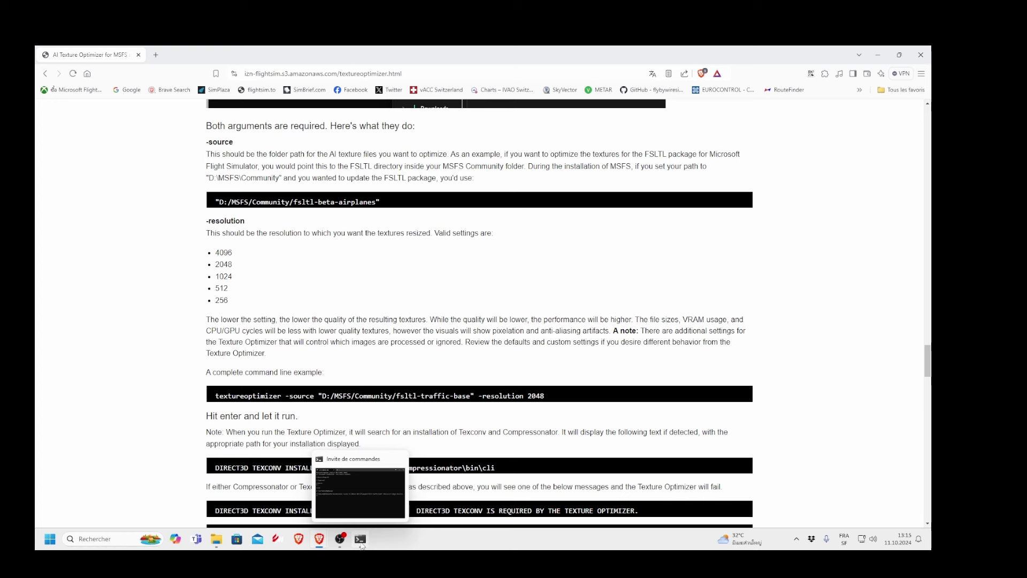
click(361, 541)
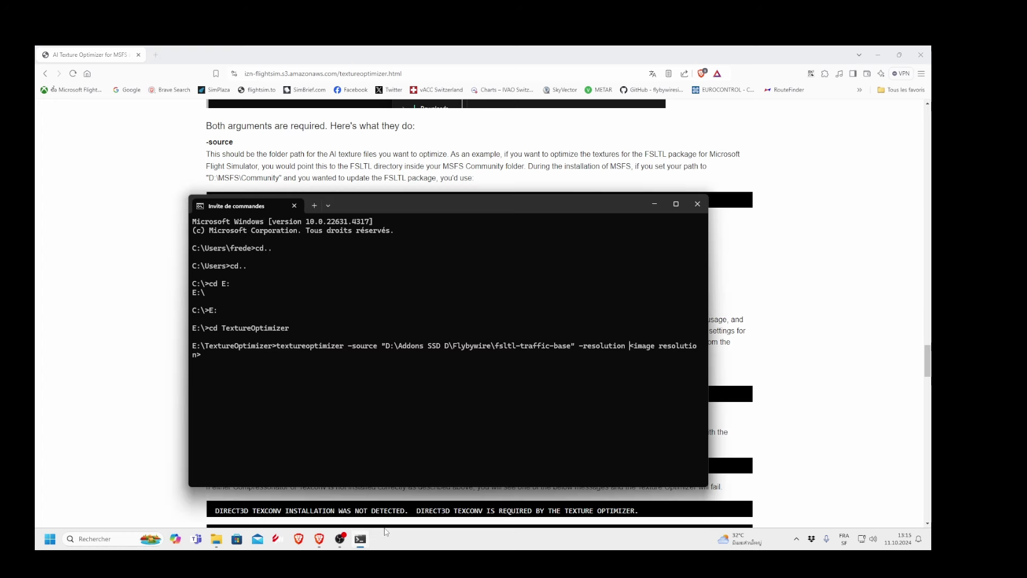
key(Delete)
key(Delete)
key(Delete)
key(Delete)
key(Delete)
key(Delete)
key(Delete)
key(Delete)
key(Delete)
key(Delete)
key(Delete)
key(Delete)
key(Delete)
key(Delete)
key(Delete)
key(Delete)
key(Delete)
key(Delete)
text(1024)
Check the guide's notes on Texconv and Compressonator detection, and run the completed textureoptimizer command in the Command Prompt
click(775, 339)
scroll(536, 356, down, 2)
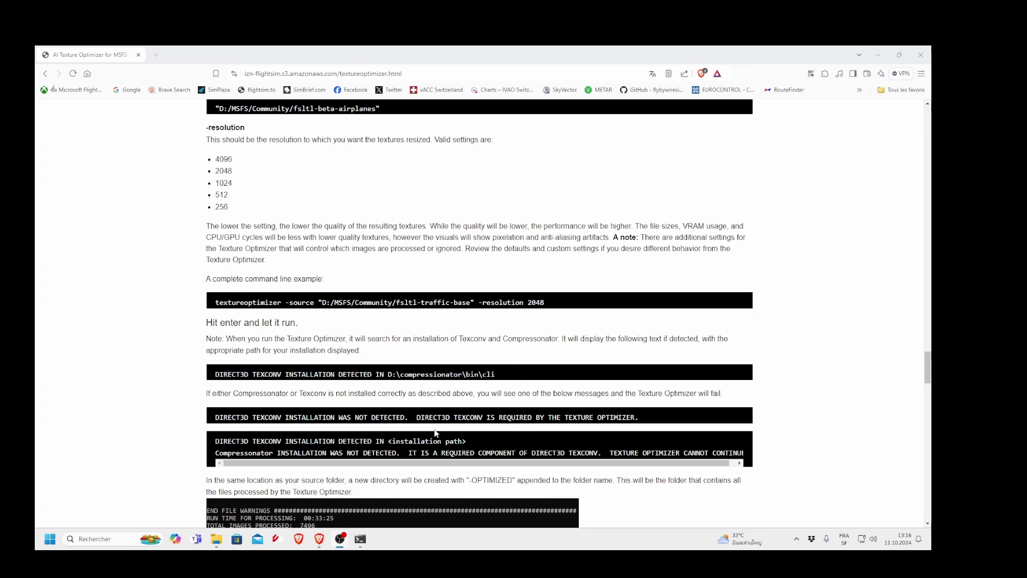
click(360, 538)
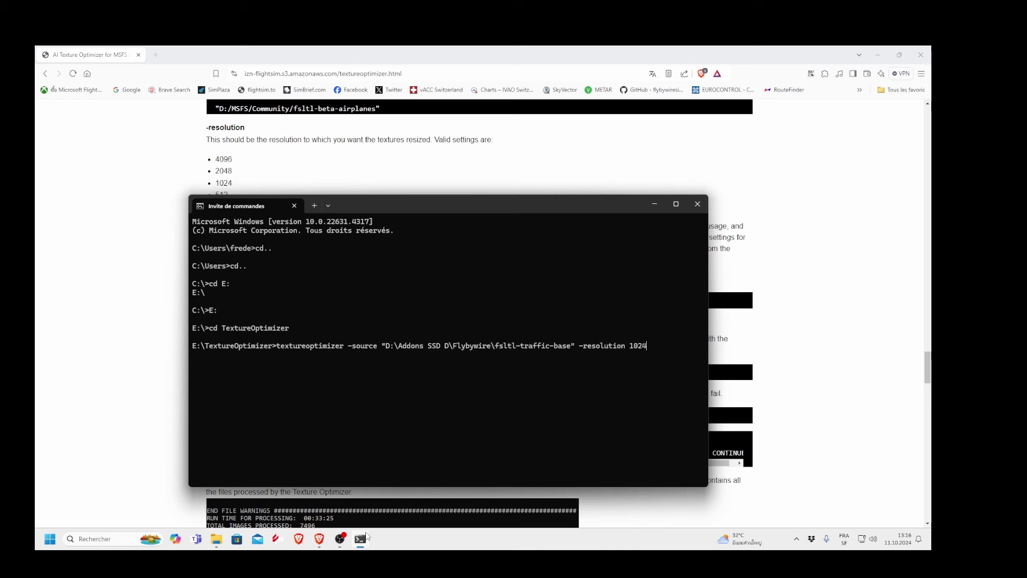
key(Return)
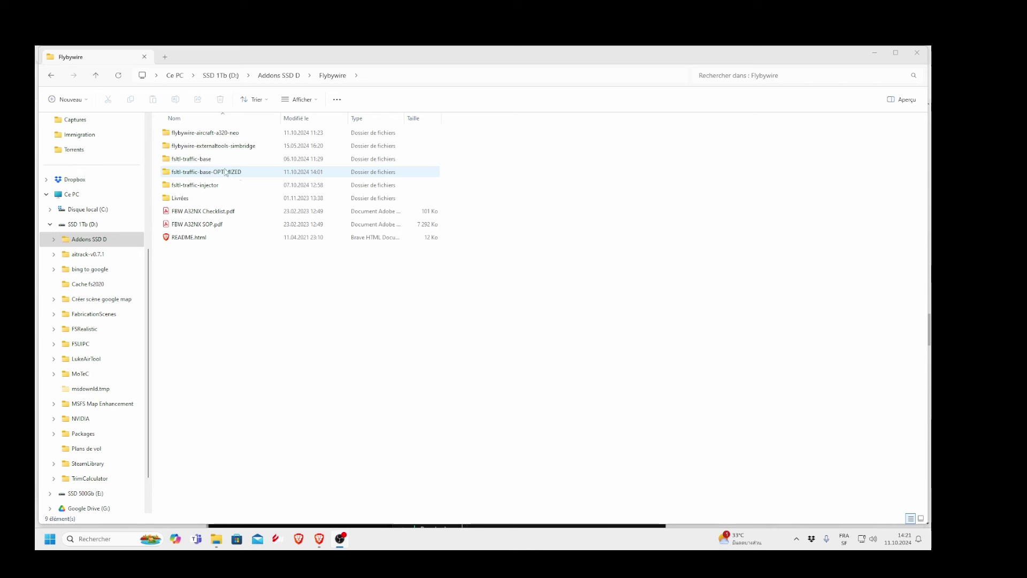
Compare the folder sizes in the properties of fsltl-traffic-base and fsltl-traffic-base-OPTIMIZED in File Explorer
right_click(206, 163)
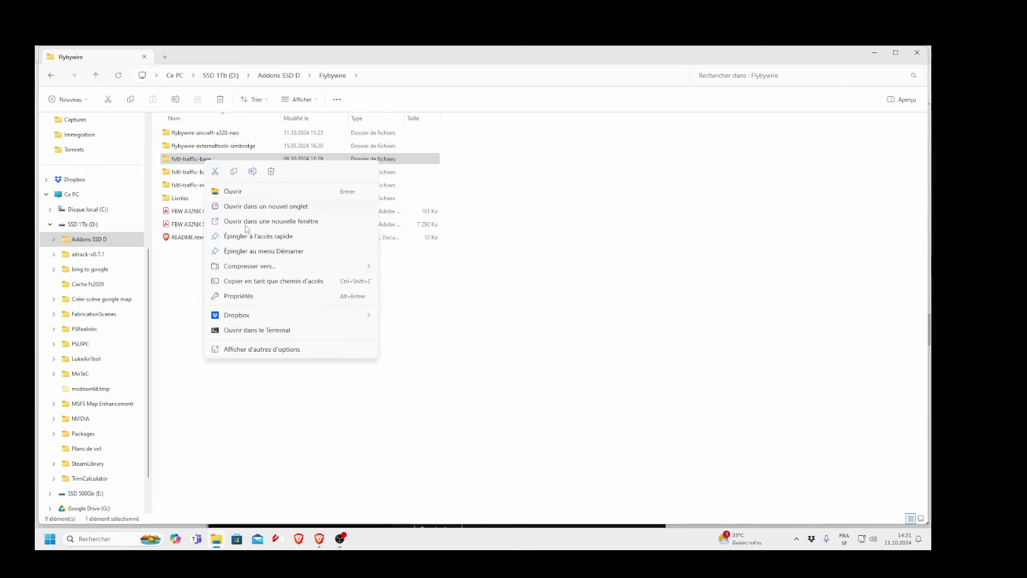
click(259, 295)
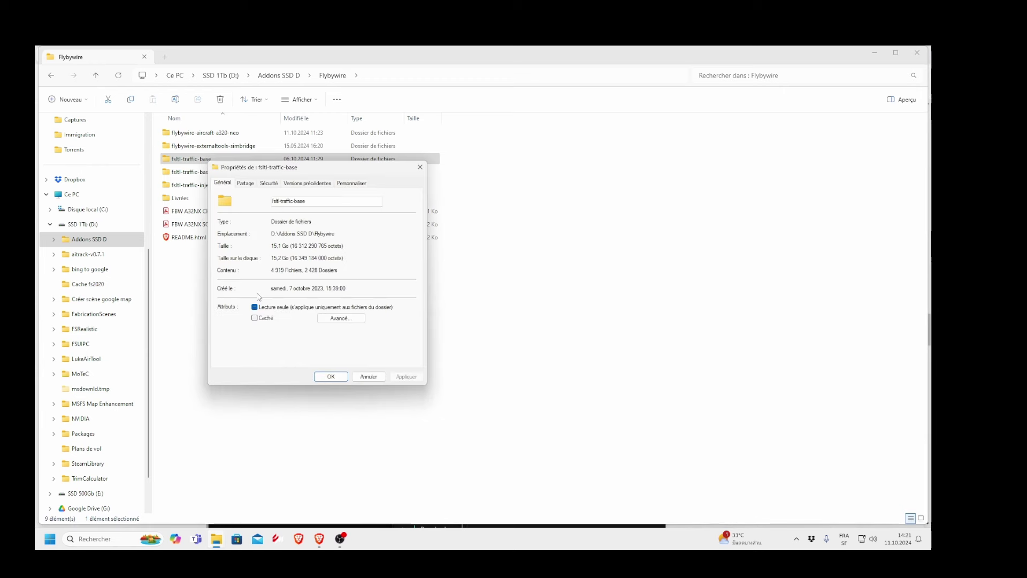
click(369, 376)
click(216, 175)
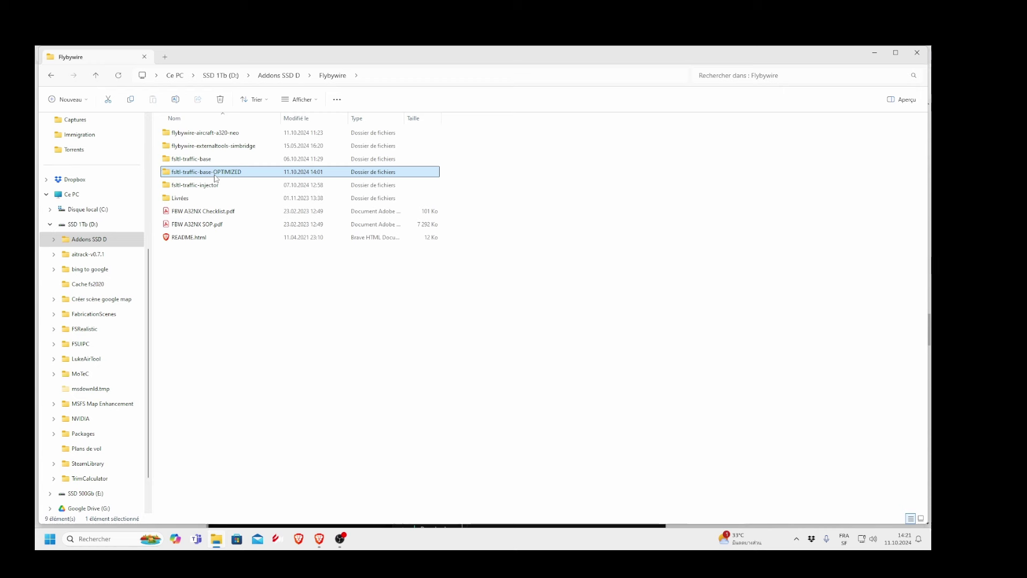
right_click(215, 178)
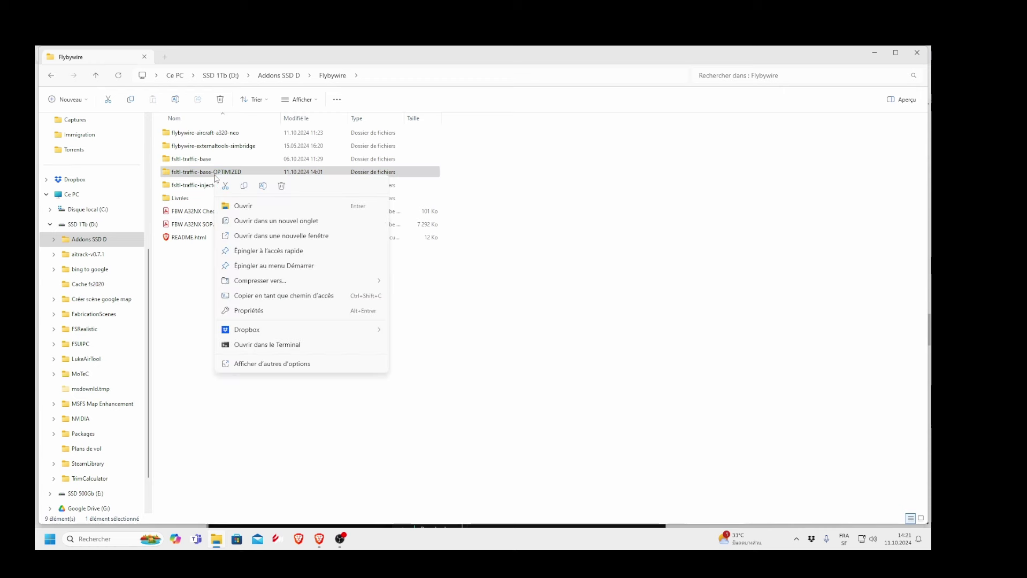
click(260, 311)
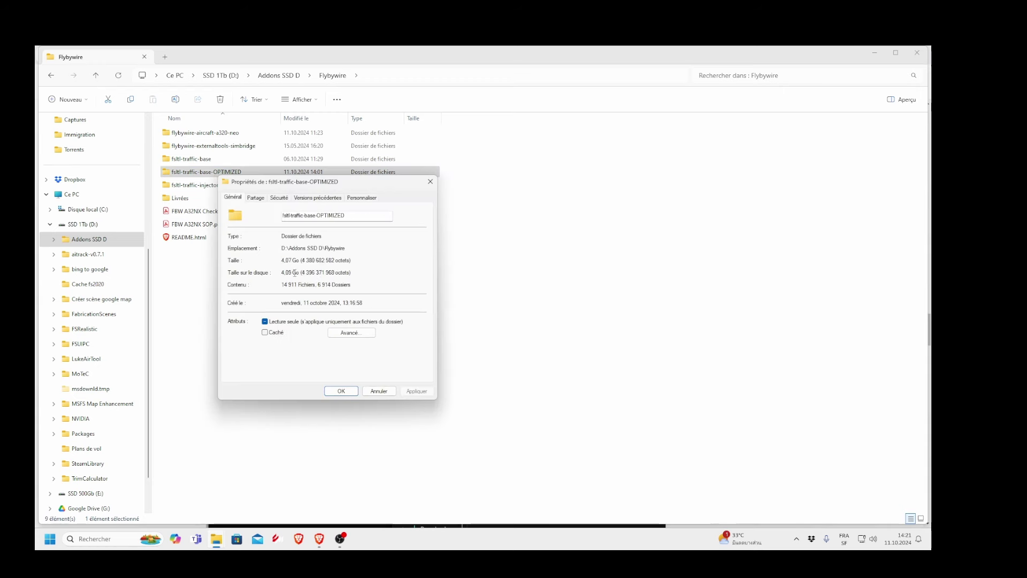
key(Escape)
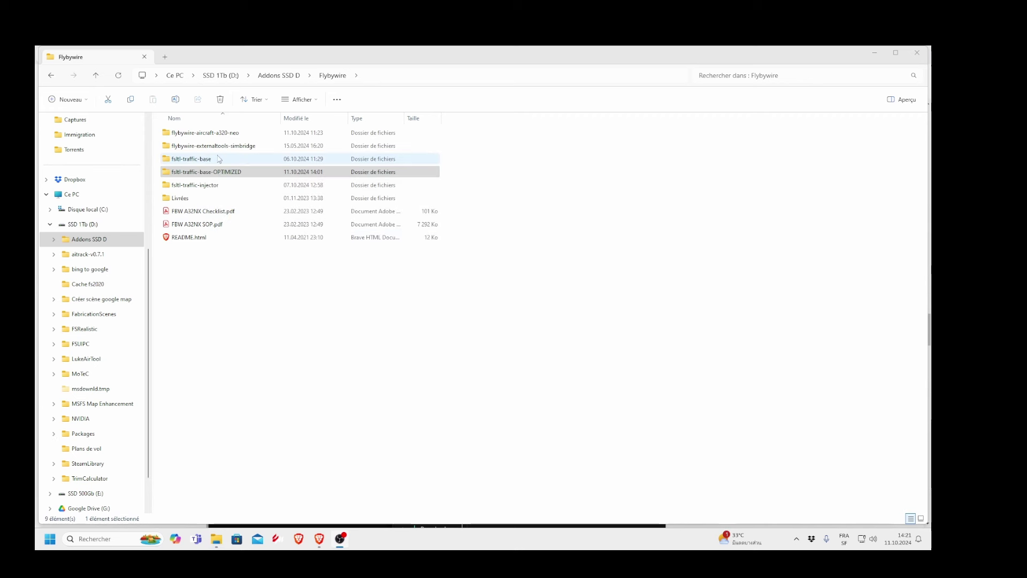
Copy the original fsltl-traffic-base folder into E:\TextureOptimizer and move the copy progress window clear of the file list
click(223, 175)
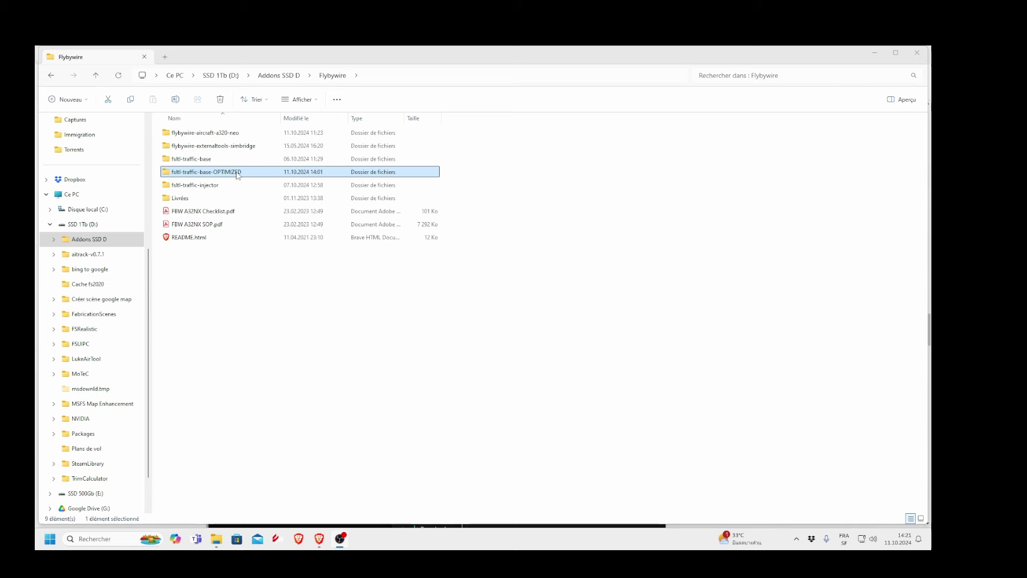
click(189, 161)
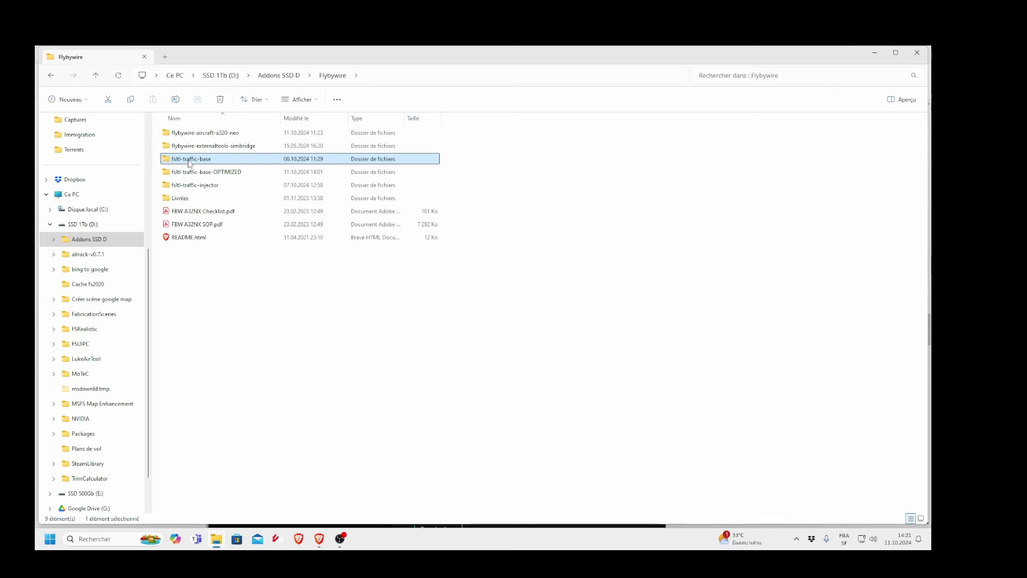
mouse_move(189, 163)
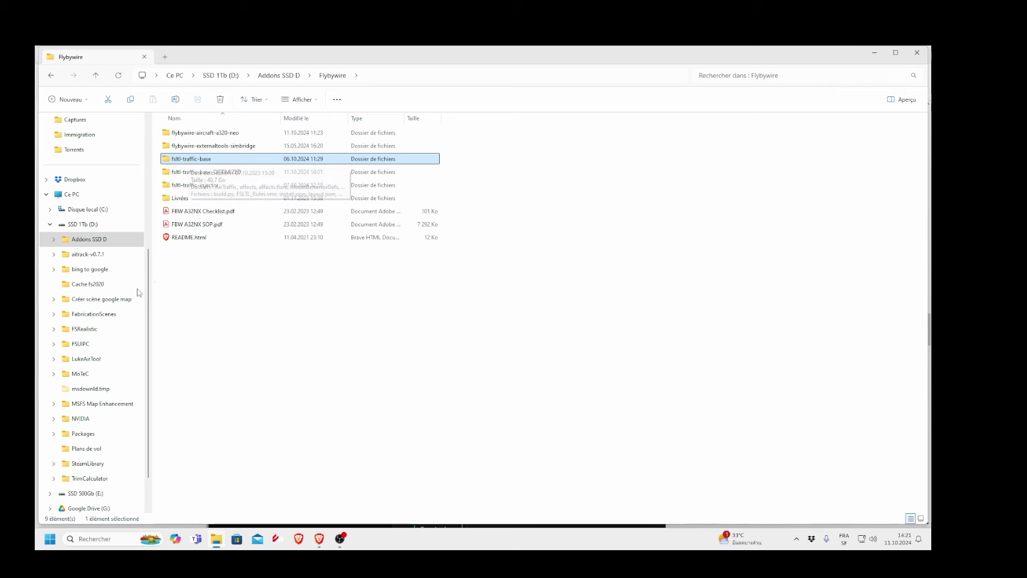
click(51, 495)
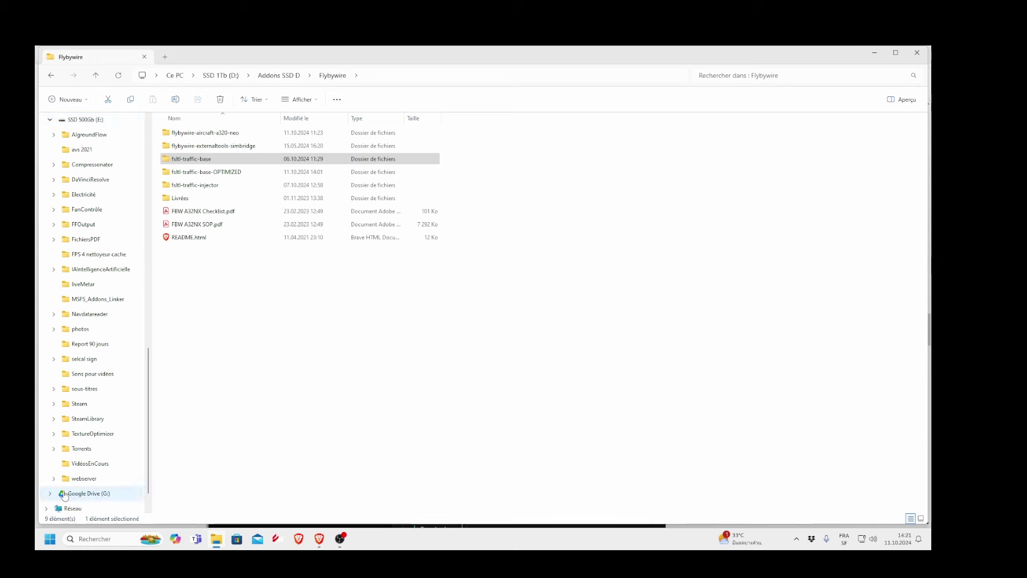
drag(182, 160, 91, 439)
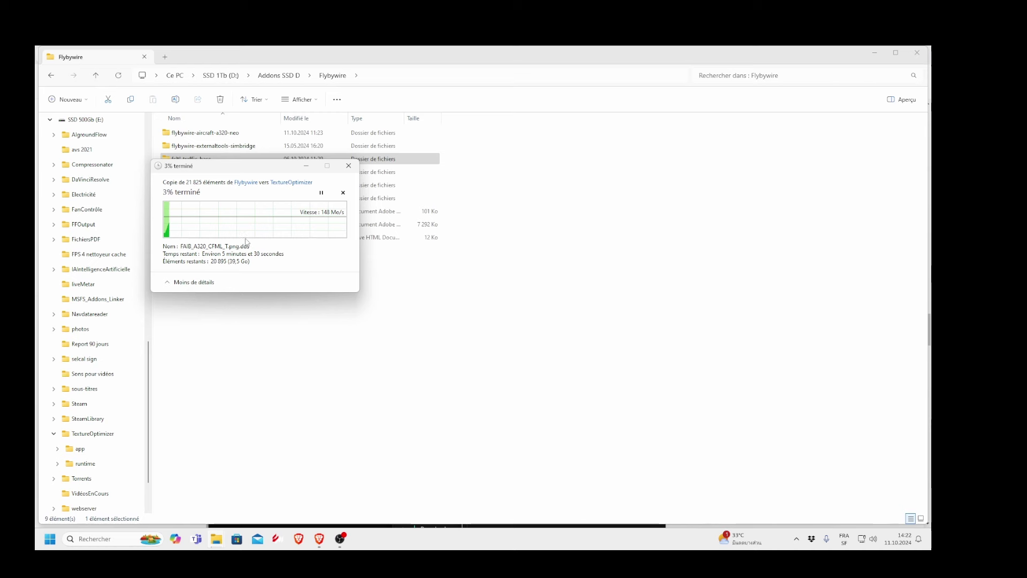
drag(242, 167, 269, 298)
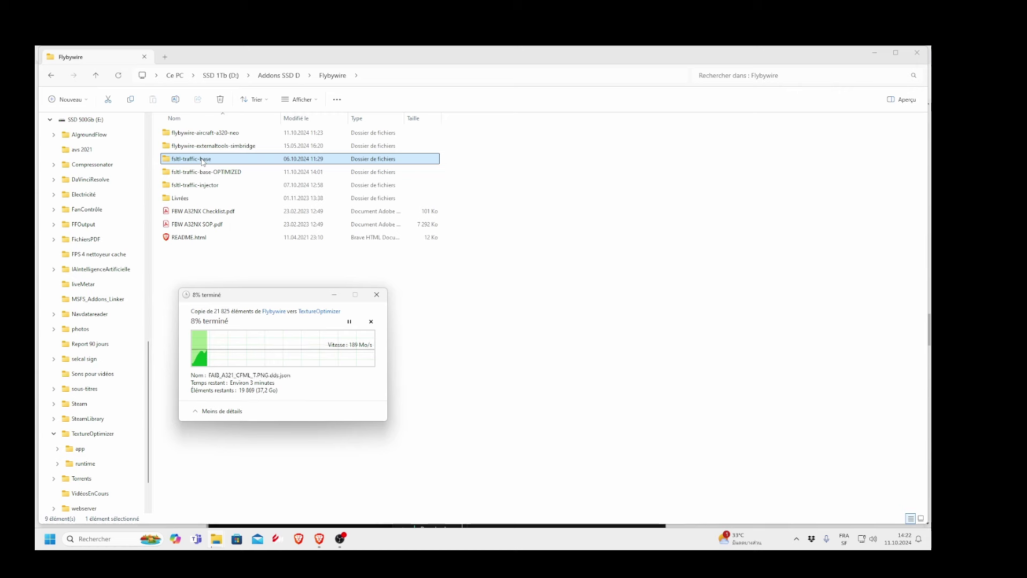
Open the FlyByWire Installer, view the FSLTL Traffic Base Models page, and close the installer
click(50, 539)
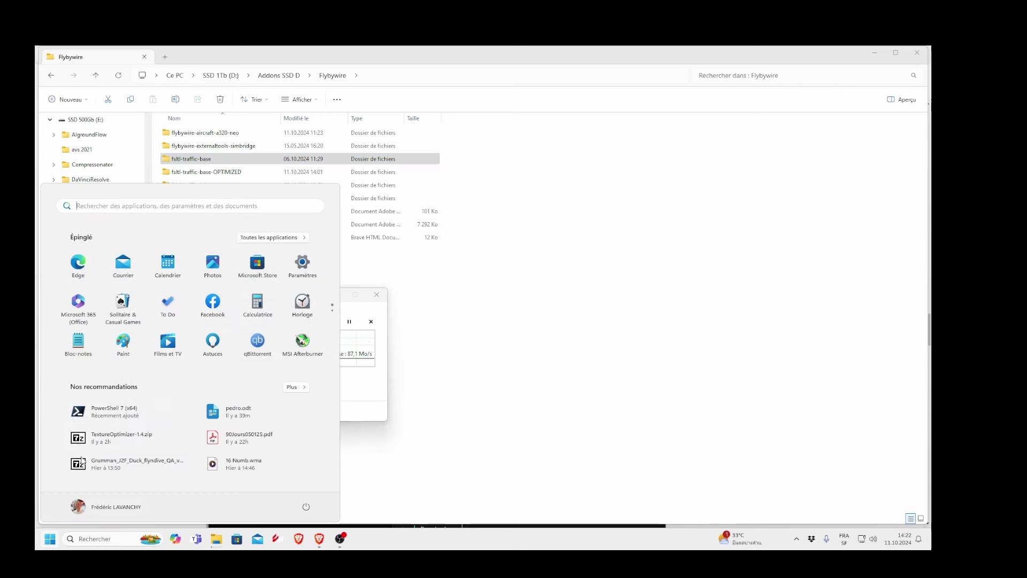
scroll(158, 329, down, 2)
click(479, 274)
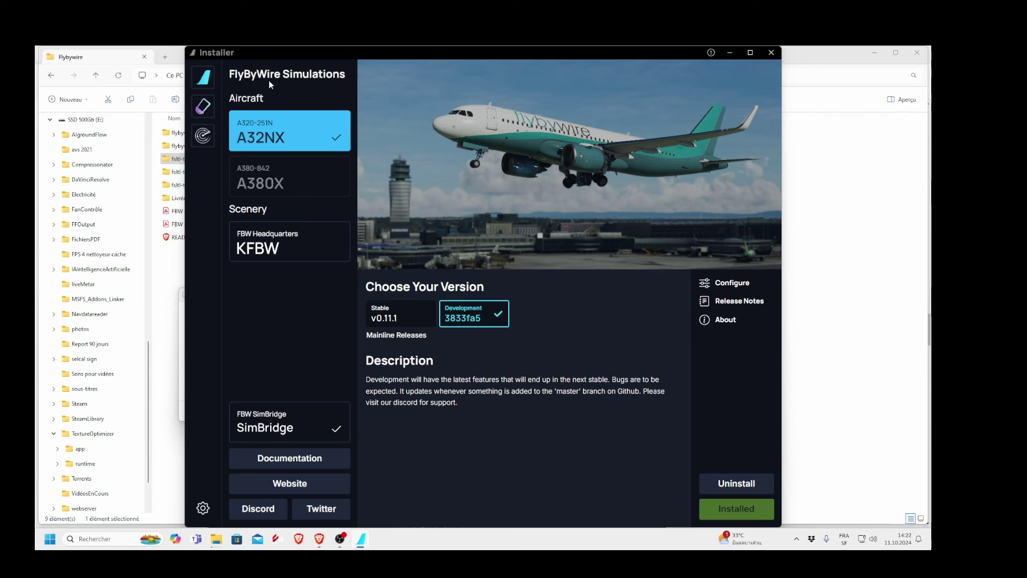
click(208, 141)
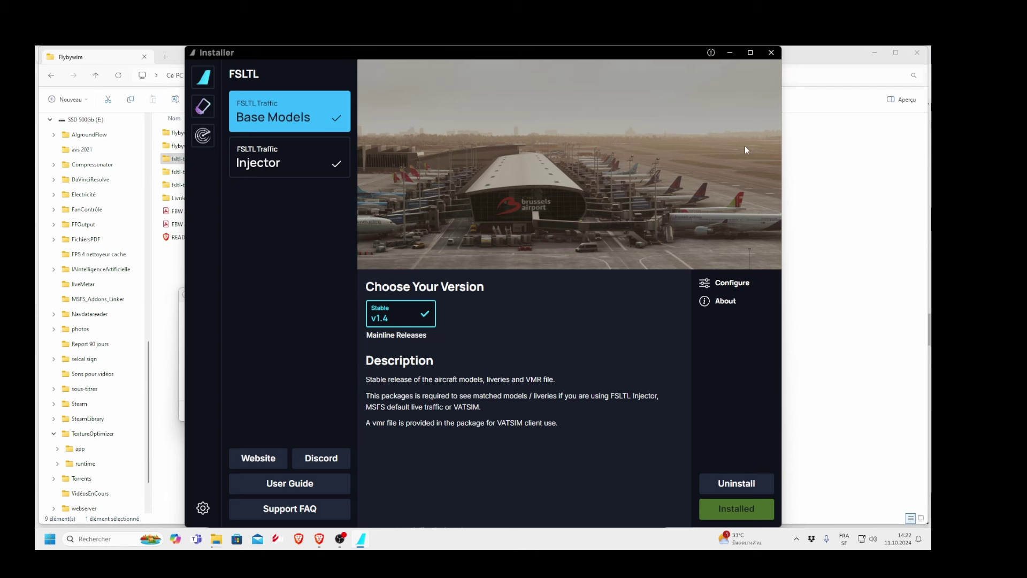
click(770, 52)
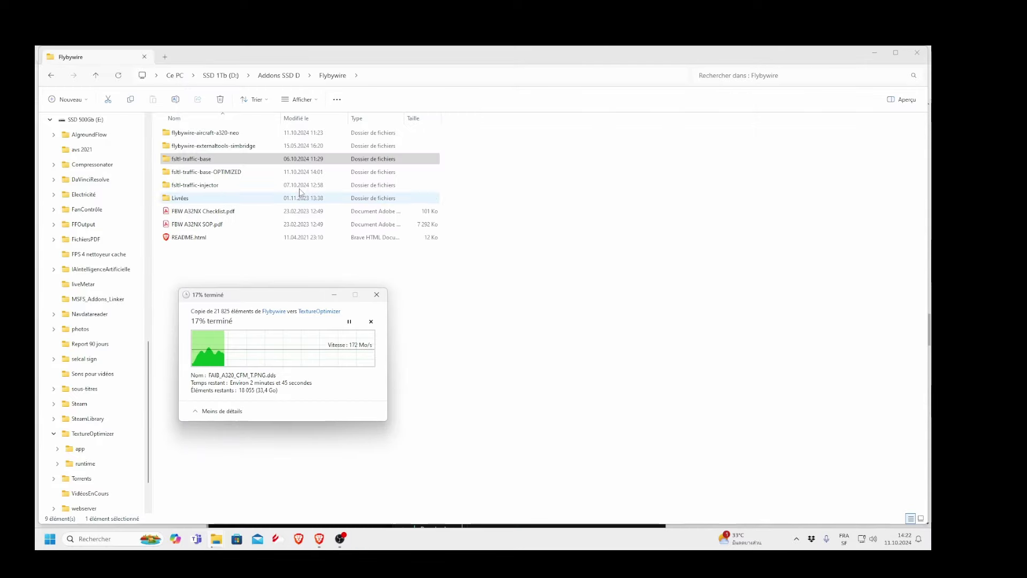
Check the copied folder in E:\TextureOptimizer and delete the original fsltl-traffic-base folder from D:\Addons SSD D\Flybywire
click(197, 165)
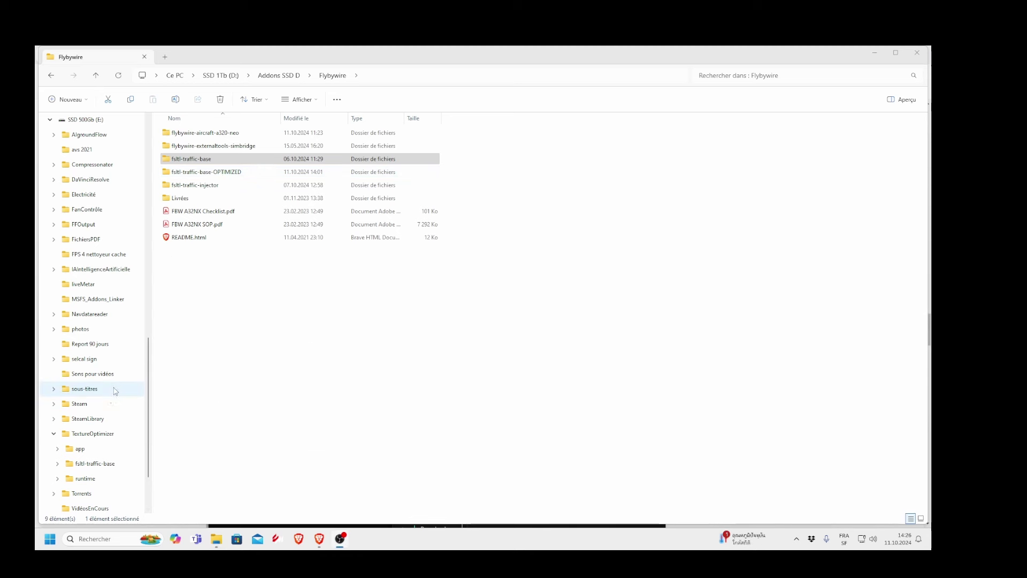
click(93, 438)
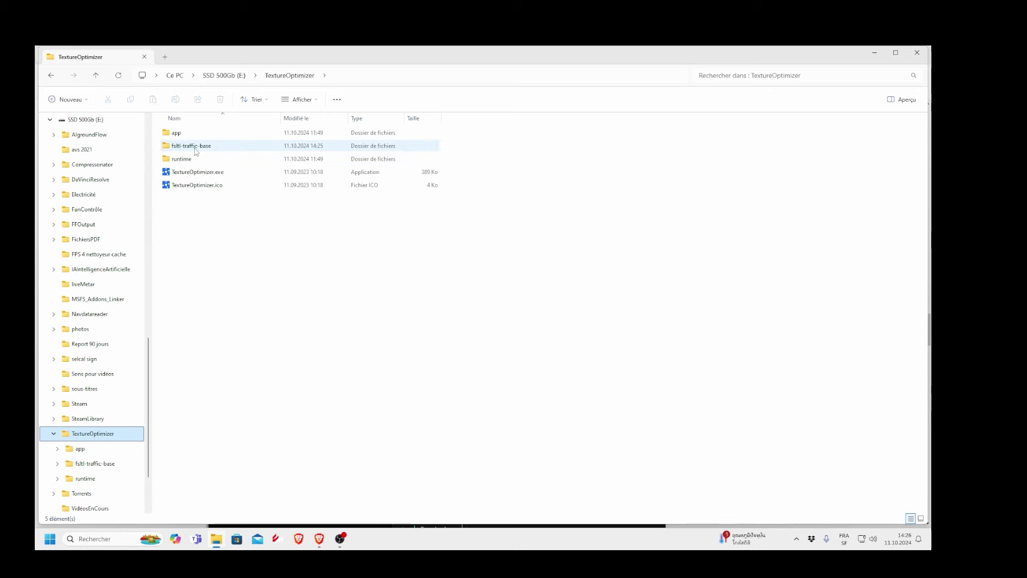
click(51, 76)
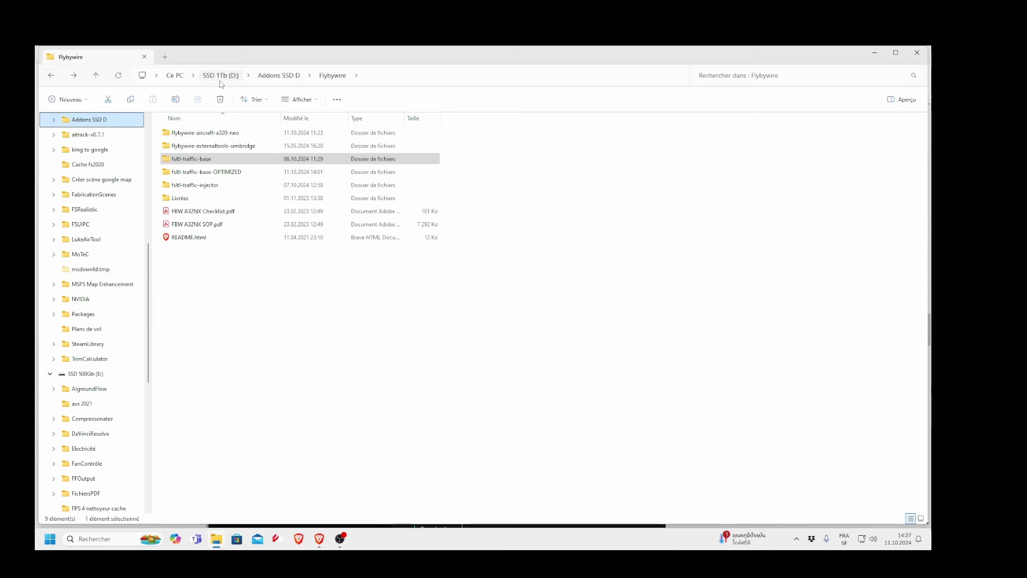
click(211, 159)
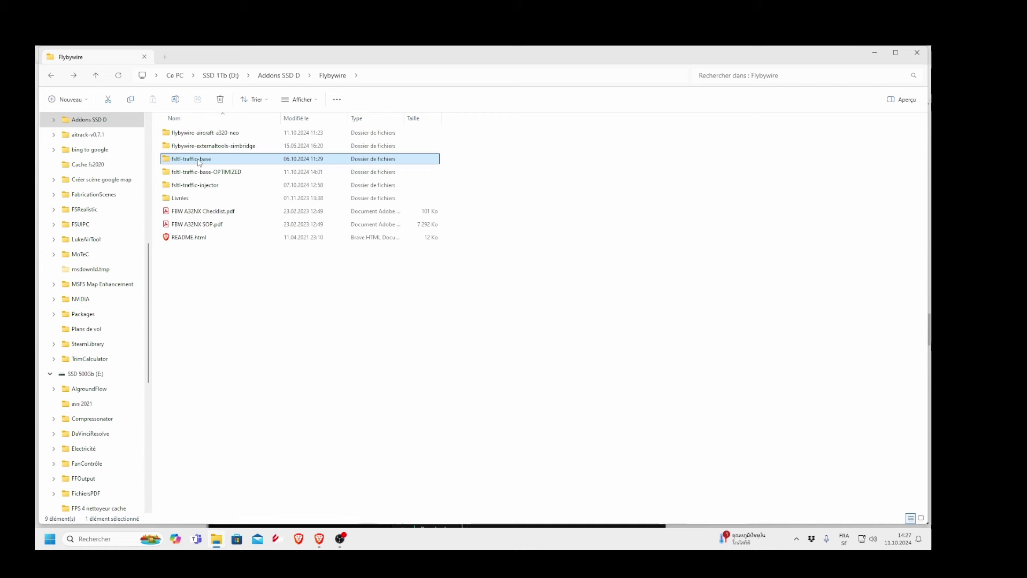
click(220, 99)
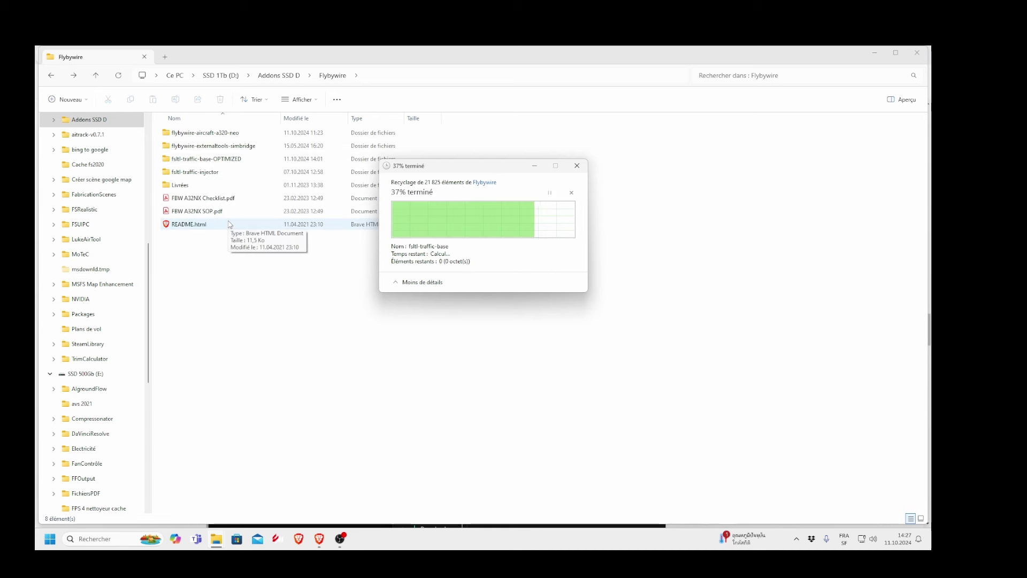
Rename the fsltl-traffic-base-OPTIMIZED folder as fsltl-traffic-base
click(219, 163)
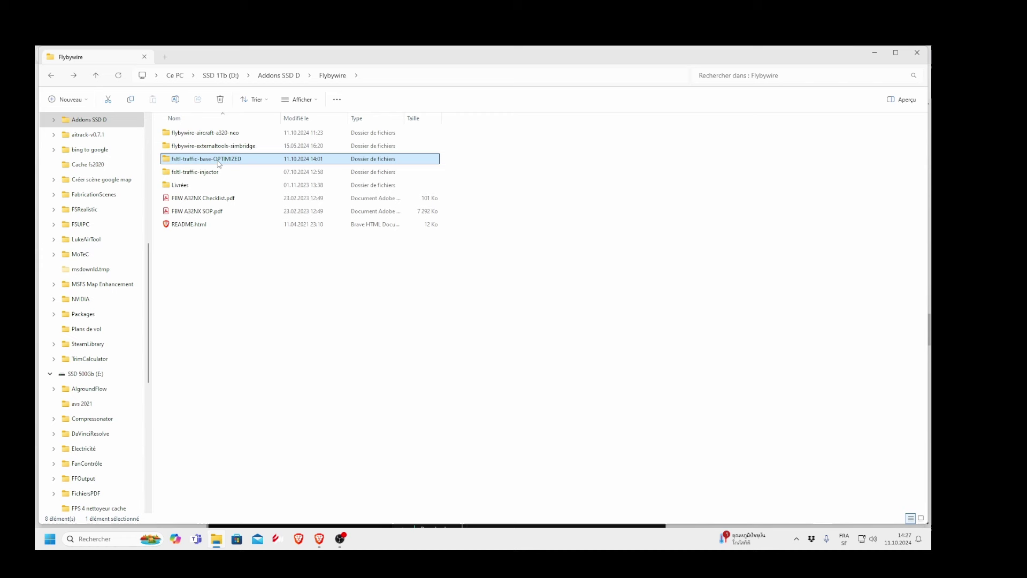
click(176, 99)
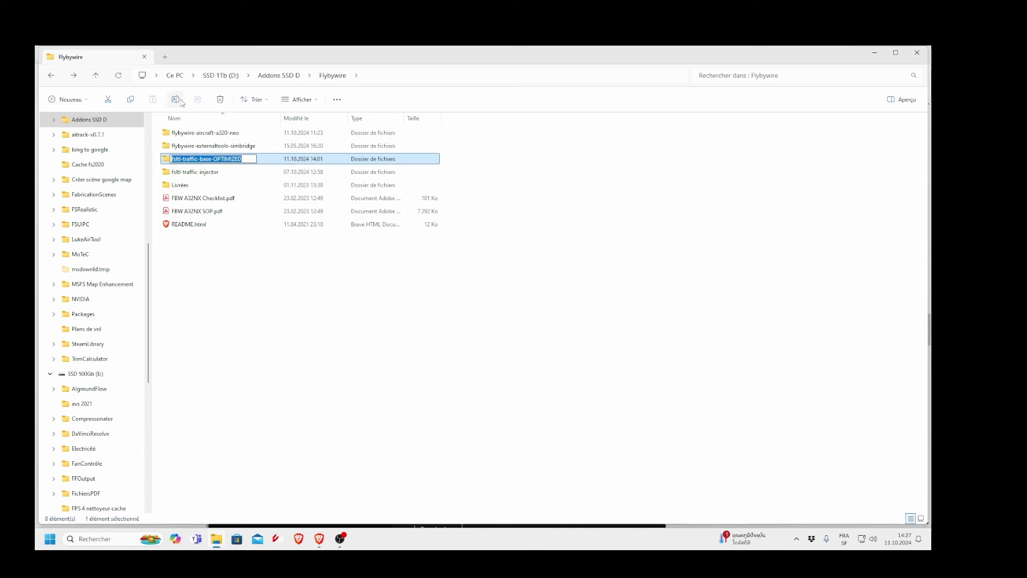
key(End)
key(Left)
key(Left)
key(Left)
key(Left)
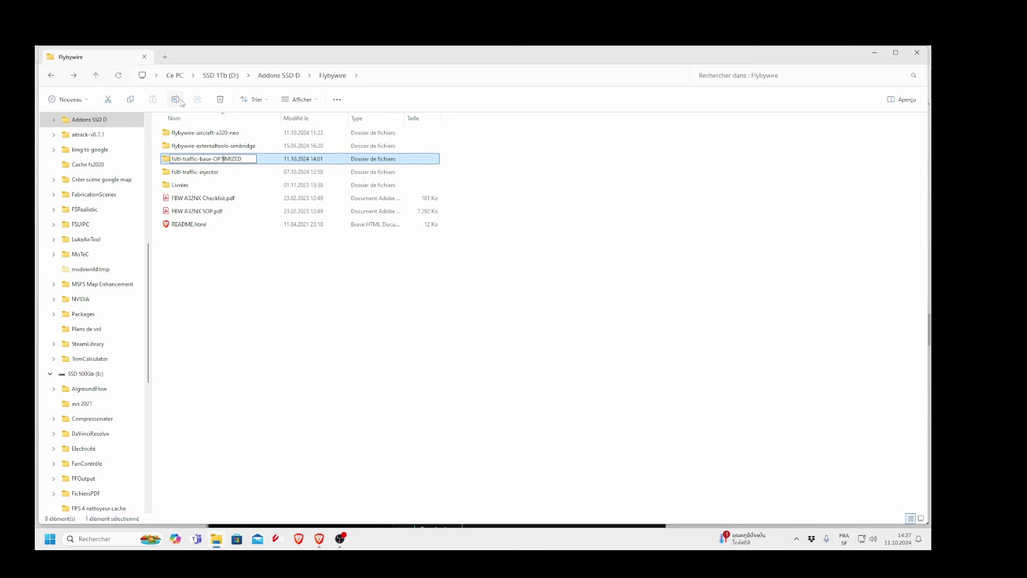
key(Left)
key(Left)
key(Left)
key(Left)
key(Left)
key(BackSpace)
key(Delete)
key(Delete)
key(Delete)
key(Delete)
key(Delete)
key(Delete)
key(Delete)
key(Delete)
key(Delete)
key(Return)
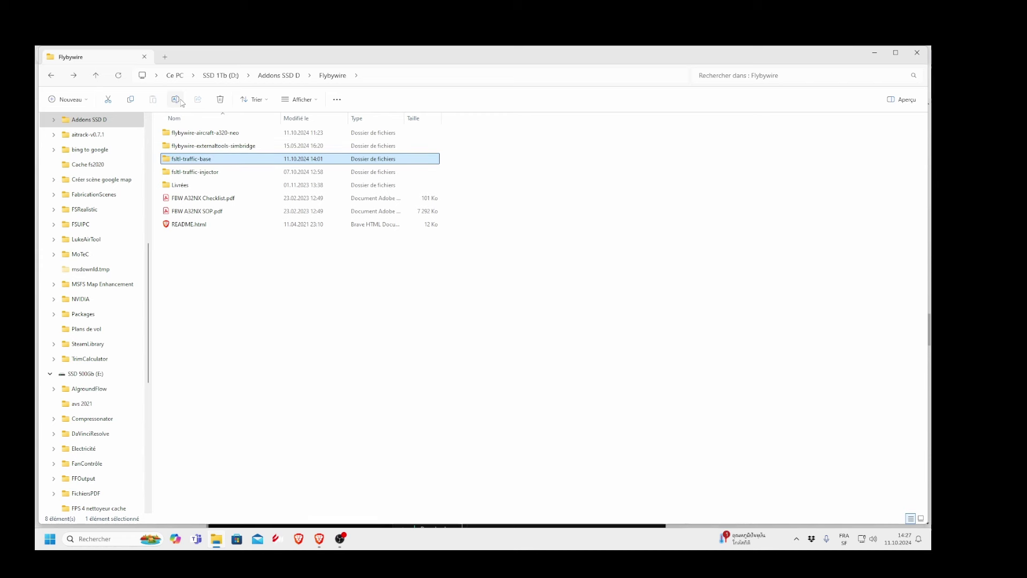